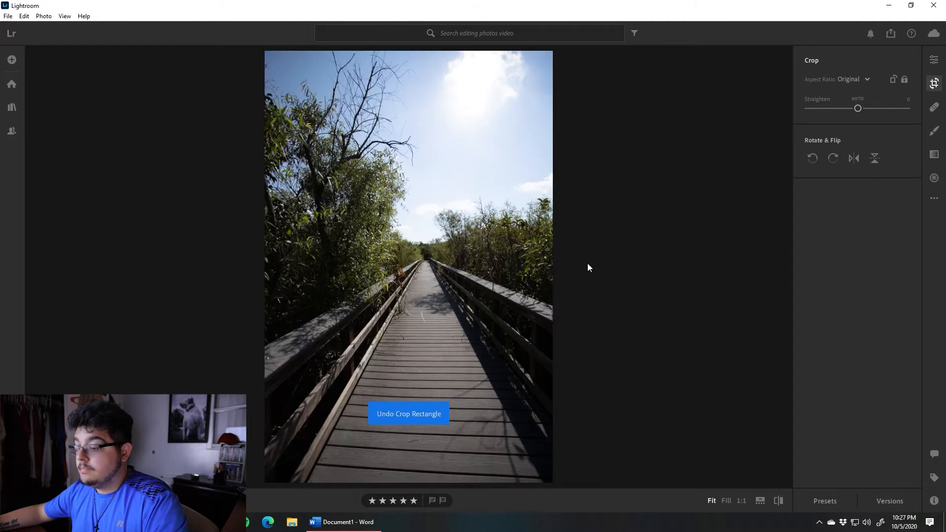
# - Undo the previous crop changes
pyautogui.hotkey('ctrl', 'z')
pyautogui.hotkey('ctrl', 'z')
pyautogui.hotkey('ctrl', 'z')
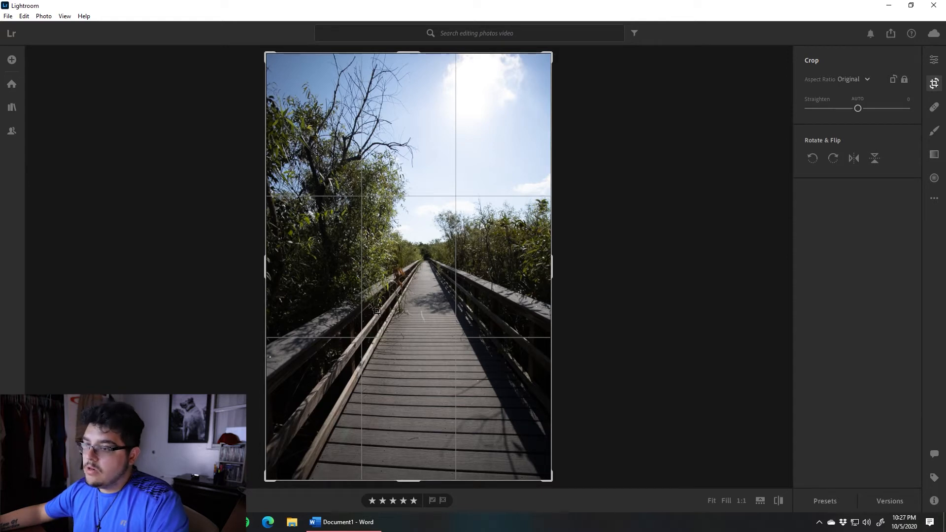
# - Crop the photo tighter around the boardwalk at a 4 x 5 / 8 x 10 aspect ratio, rotated slightly counterclockwise
pyautogui.moveTo(272, 266); pyautogui.dragTo(289, 269)
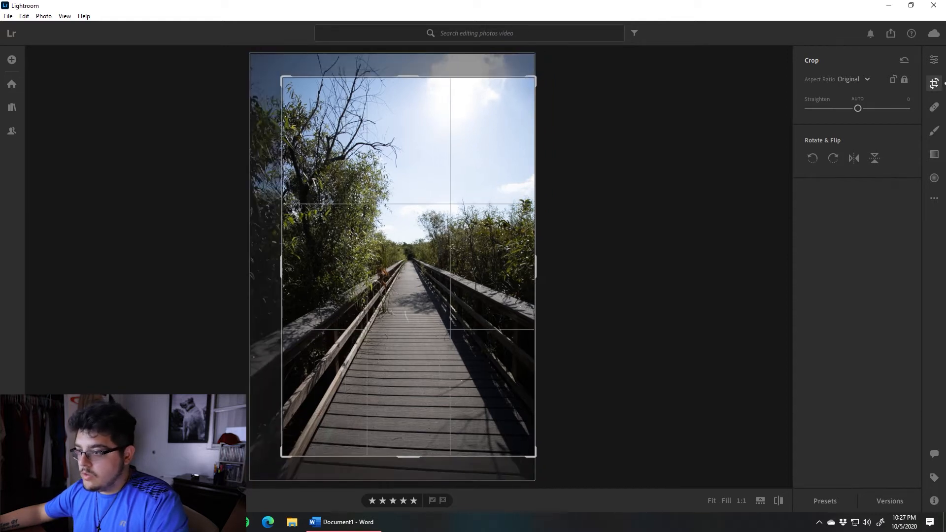
pyautogui.moveTo(570, 277); pyautogui.dragTo(581, 263)
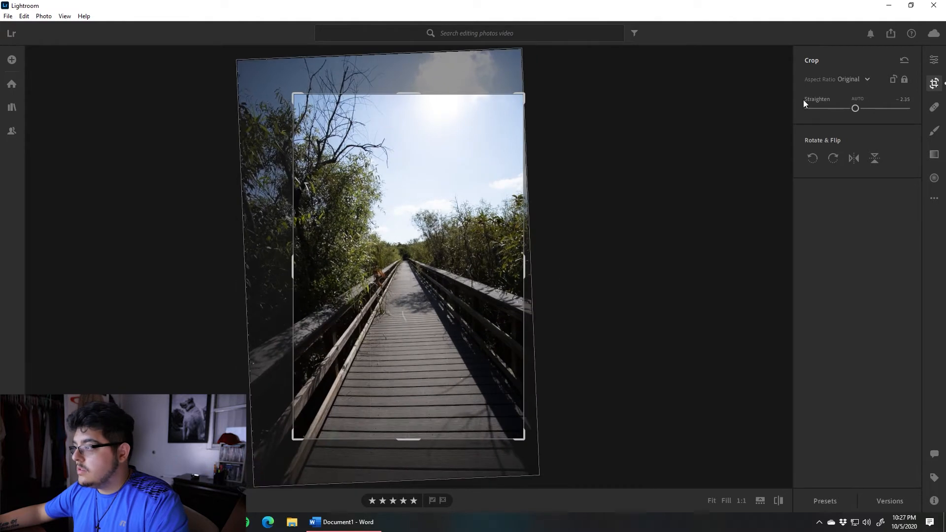
pyautogui.click(856, 79)
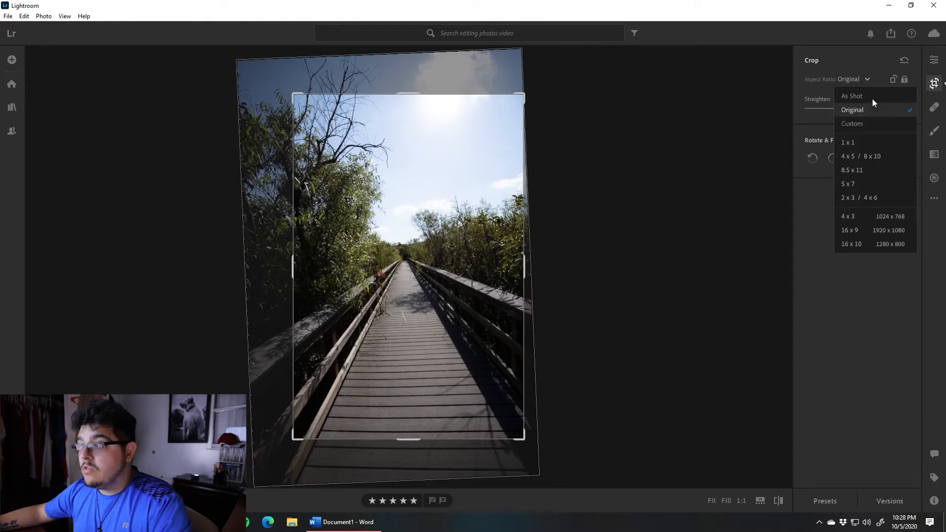
pyautogui.click(866, 151)
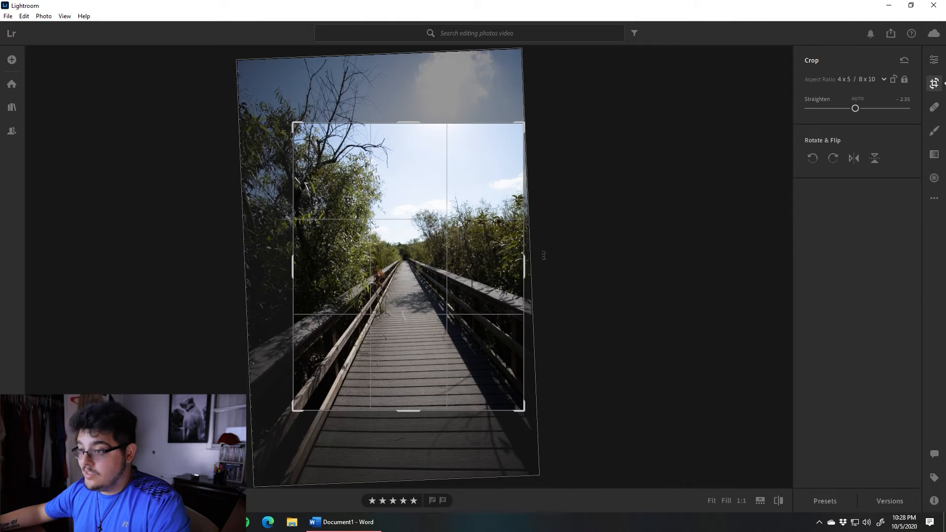
pyautogui.moveTo(525, 262); pyautogui.dragTo(519, 265)
pyautogui.moveTo(468, 296); pyautogui.dragTo(466, 292)
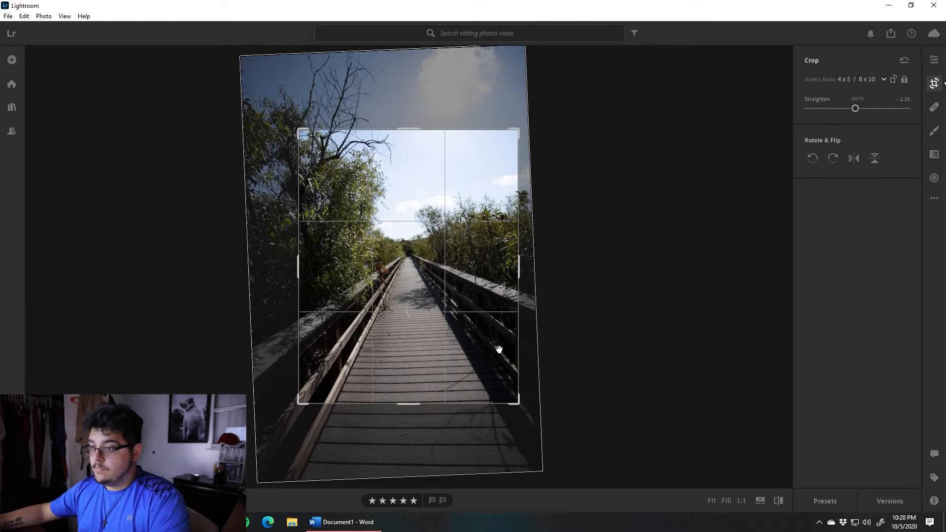
# - Preview the cropped photo, then adjust the crop's straightening angle to about -1.28 and return to editing
pyautogui.press('e')
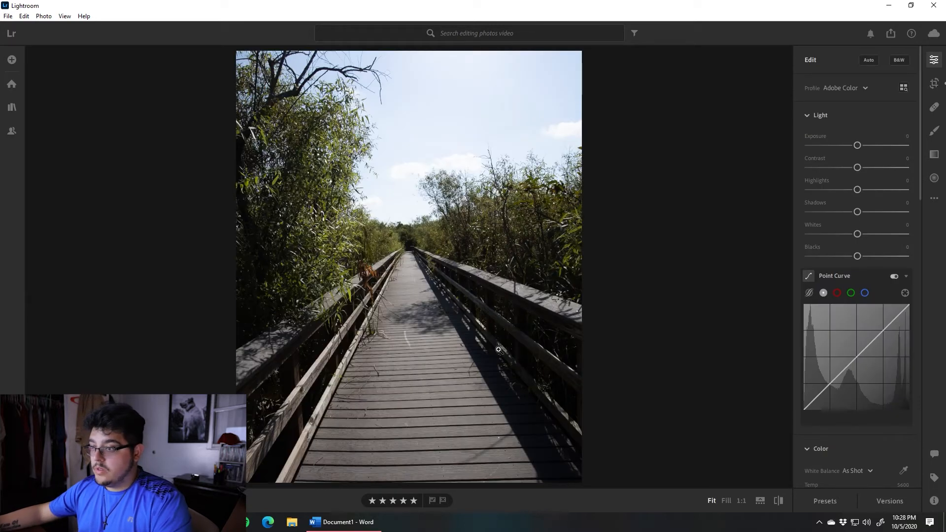
pyautogui.press('c')
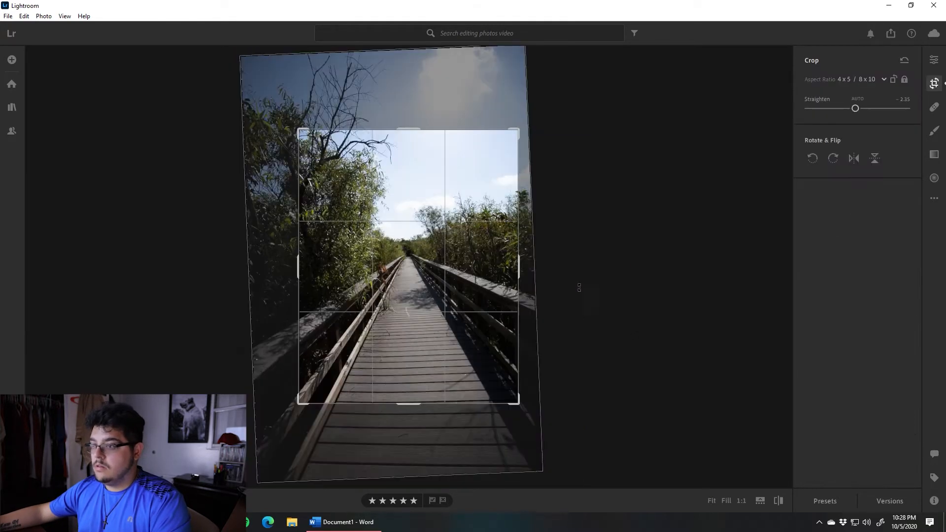
pyautogui.moveTo(520, 270); pyautogui.dragTo(541, 277)
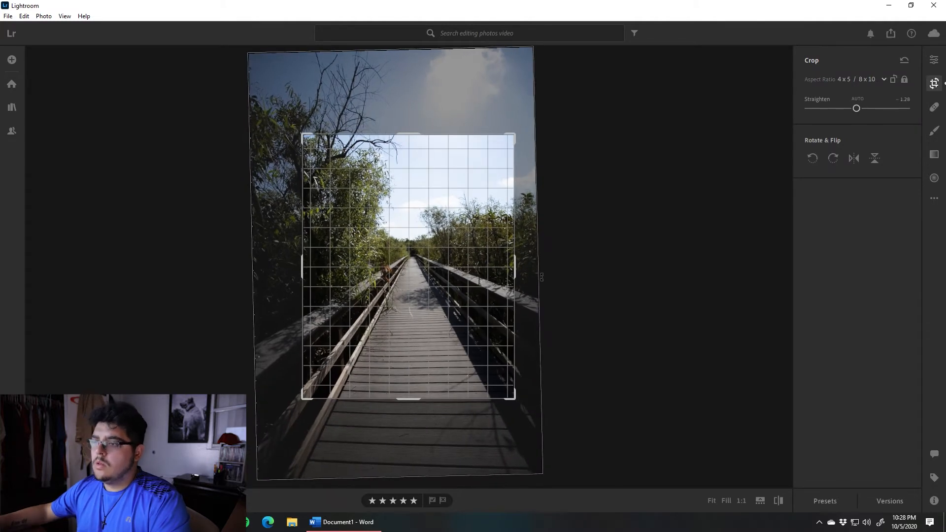
pyautogui.press('e')
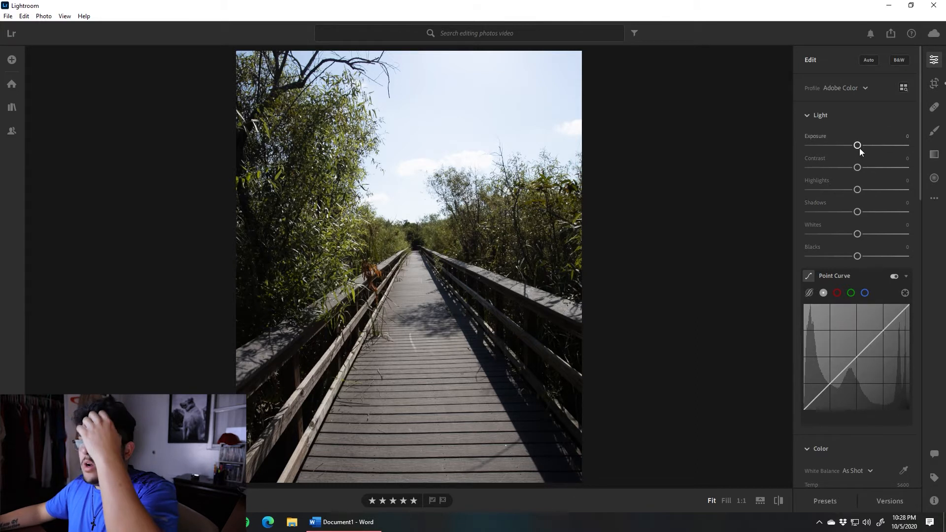
# - Set the photo's Contrast to +19, Highlights to -54 and Shadows to +35
pyautogui.moveTo(859, 145); pyautogui.dragTo(859, 147)
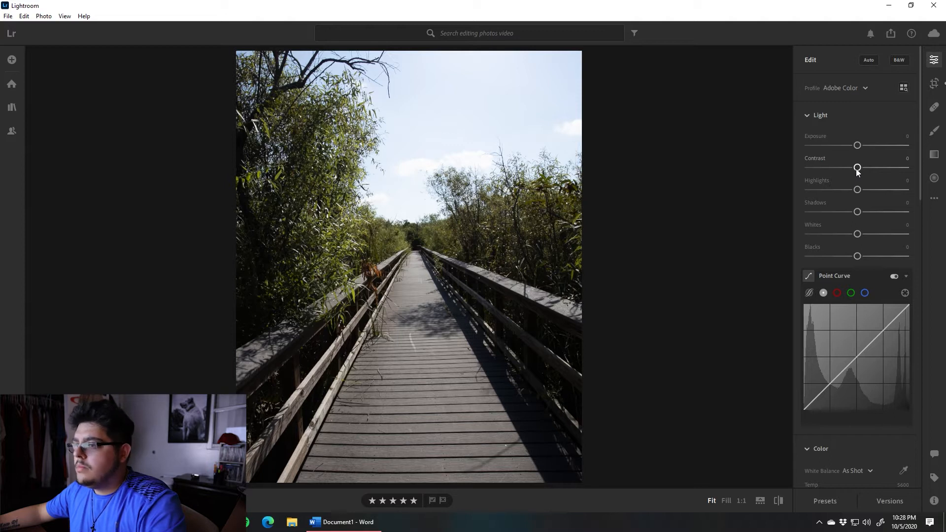
pyautogui.moveTo(856, 169); pyautogui.dragTo(831, 192)
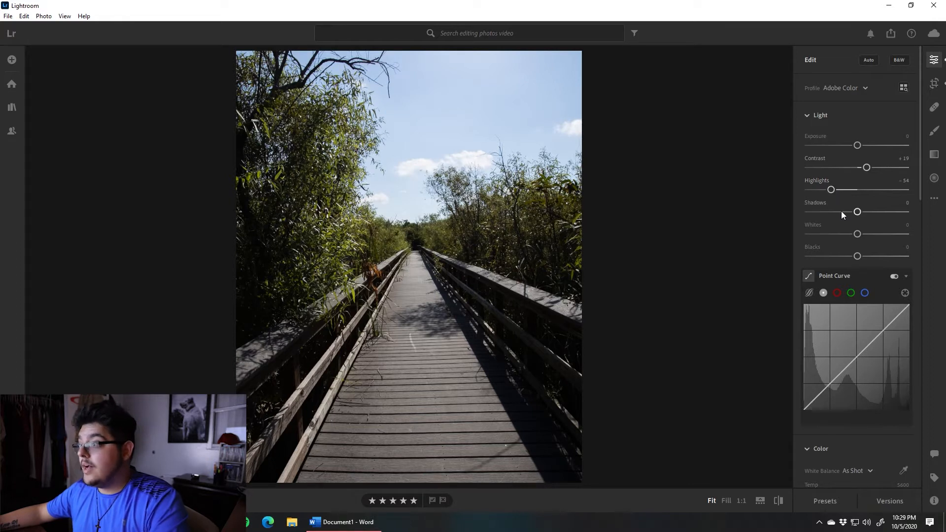
pyautogui.moveTo(857, 213); pyautogui.dragTo(871, 216)
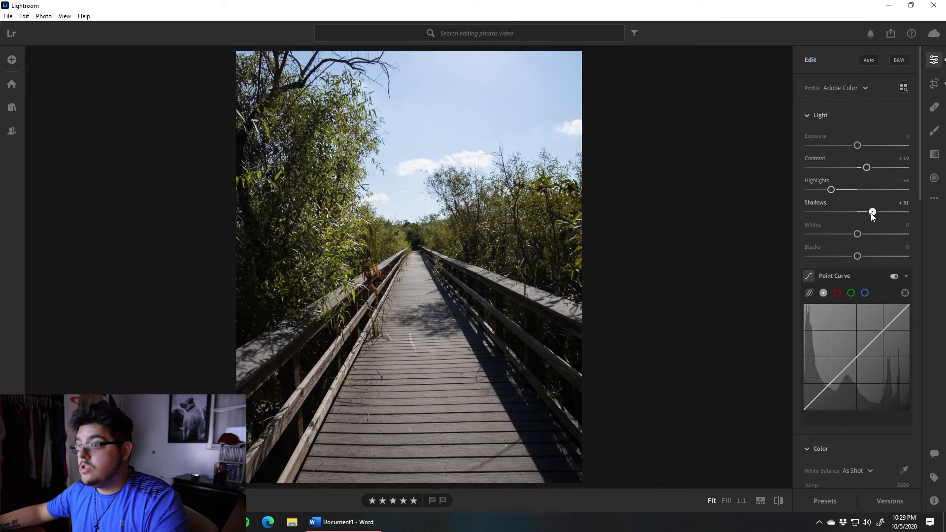
pyautogui.moveTo(872, 213); pyautogui.dragTo(873, 213)
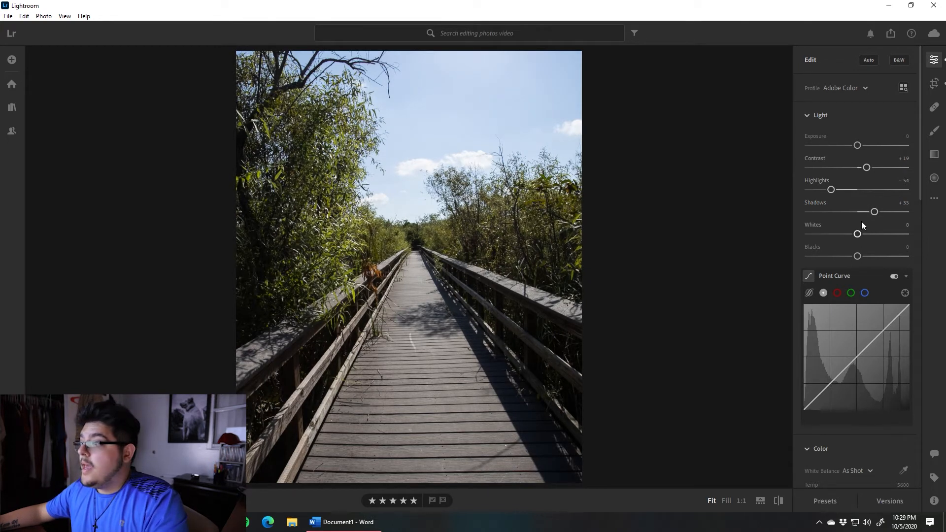
# - Set the photo's Whites to -15 and Blacks to -15
pyautogui.moveTo(860, 235); pyautogui.dragTo(850, 234)
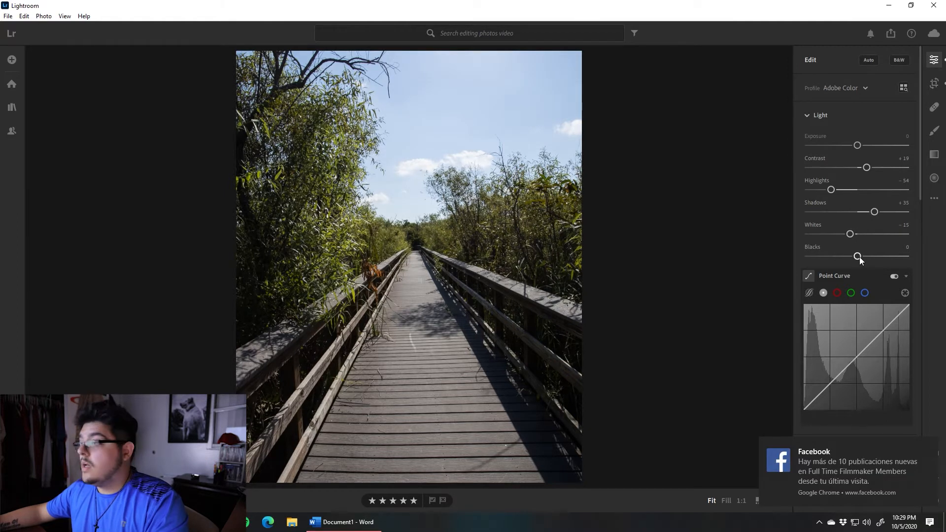
pyautogui.moveTo(860, 258)
pyautogui.mouseDown()
pyautogui.moveTo(871, 267)
pyautogui.moveTo(862, 257)
pyautogui.mouseUp()
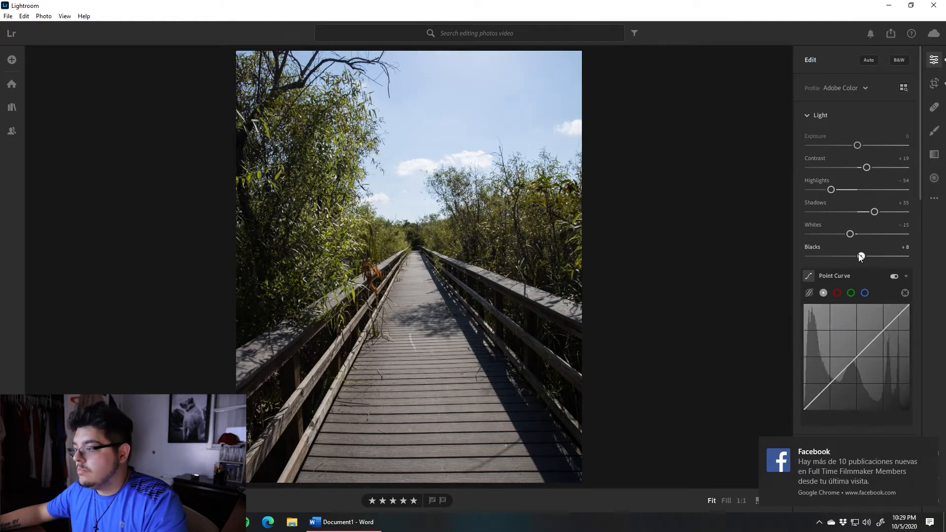
pyautogui.moveTo(860, 256); pyautogui.dragTo(871, 260)
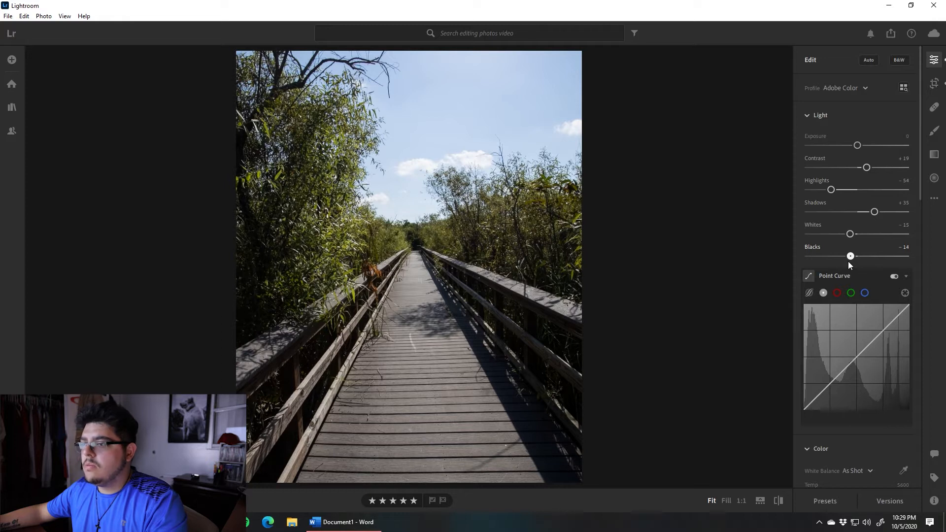
pyautogui.moveTo(847, 261); pyautogui.dragTo(847, 261)
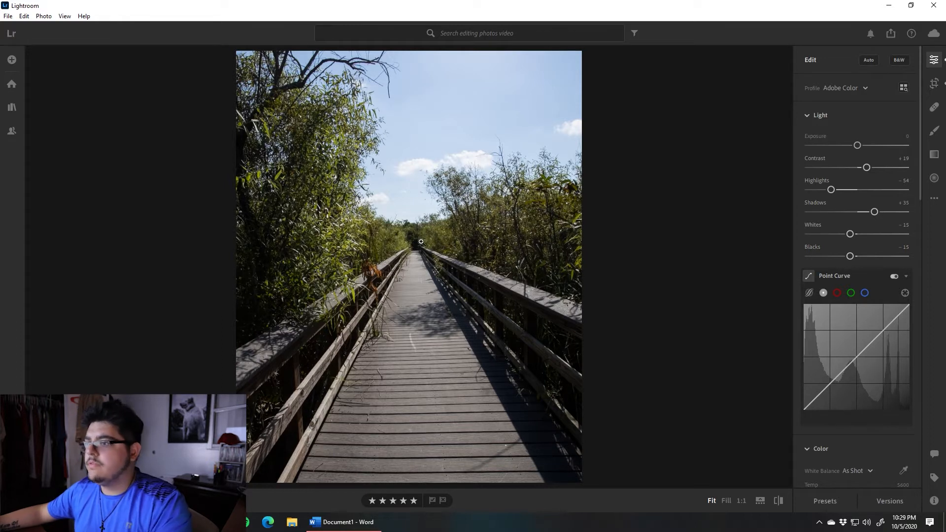
# - Set a custom white balance with the temperature at 5600 and shift the greens' hue to -82 in the Color Mixer
pyautogui.scroll(-5, 868, 264)
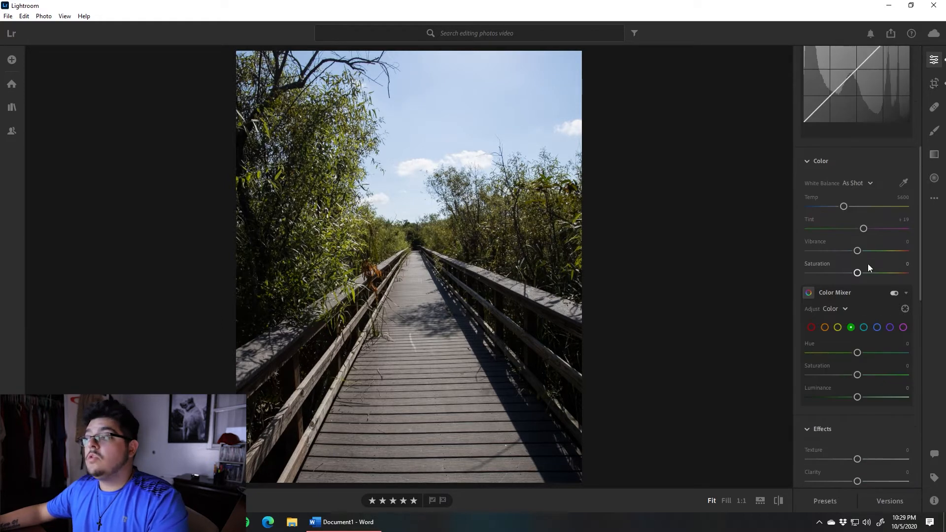
pyautogui.scroll(4, 868, 265)
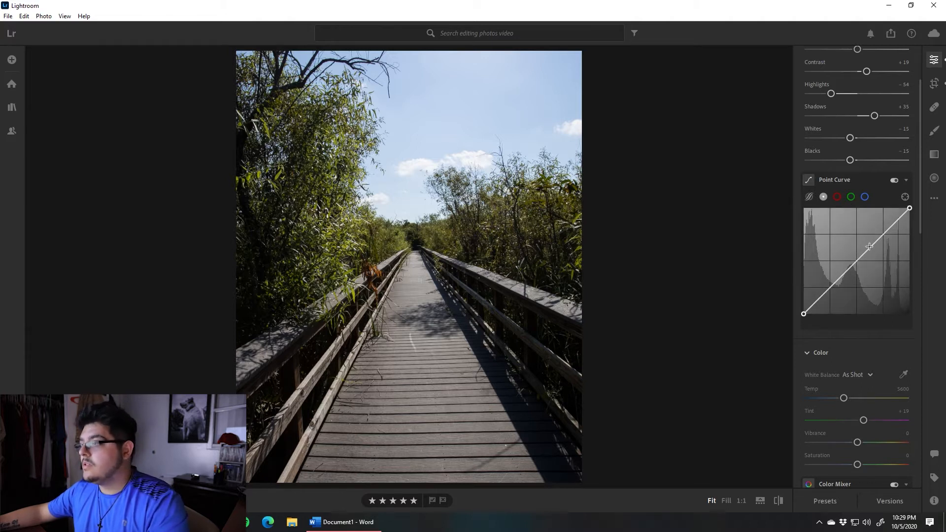
pyautogui.scroll(-4, 859, 235)
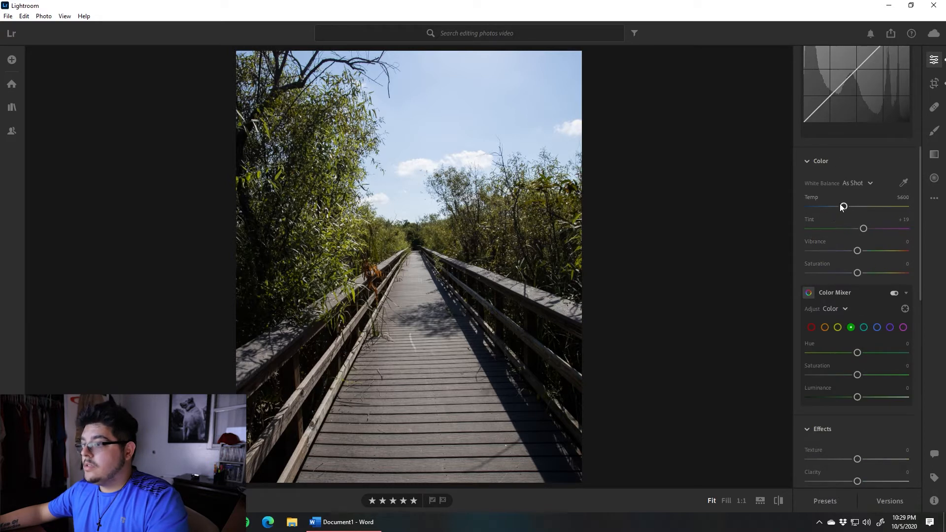
pyautogui.moveTo(844, 207); pyautogui.dragTo(845, 207)
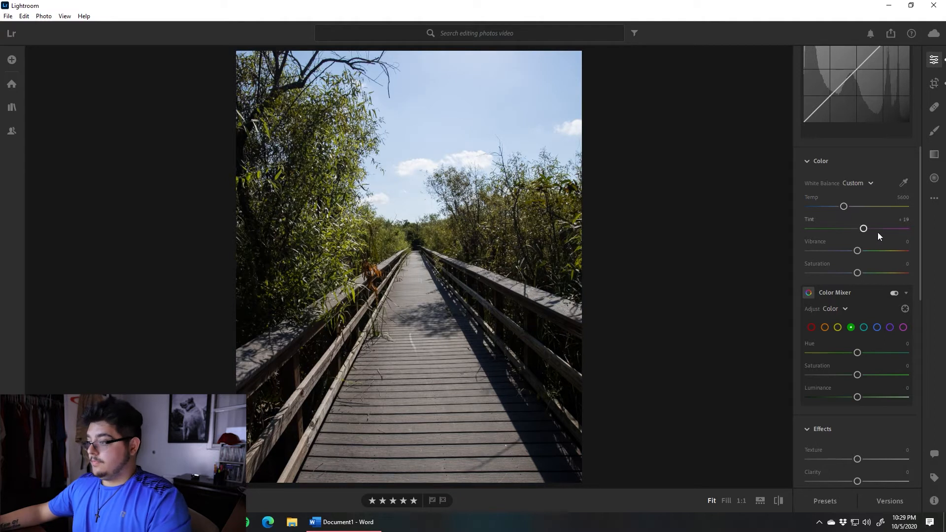
pyautogui.scroll(-2, 853, 292)
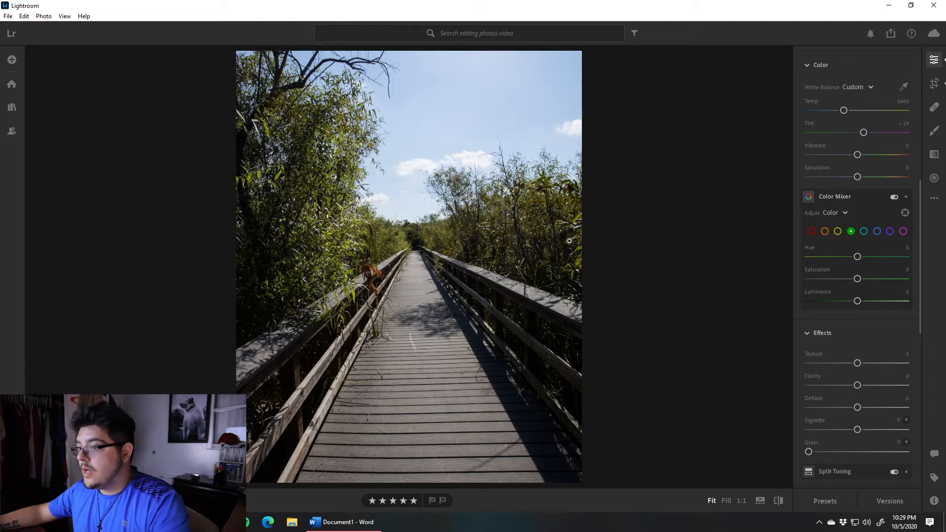
pyautogui.moveTo(857, 256); pyautogui.dragTo(817, 261)
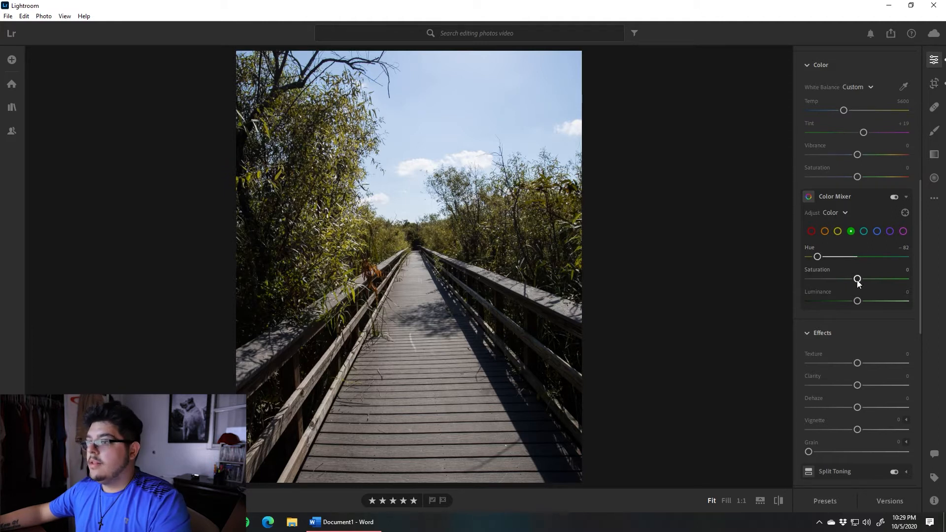
# - Try lowering the saturation and luminance of the greens, then reset both values
pyautogui.moveTo(859, 274); pyautogui.dragTo(837, 277)
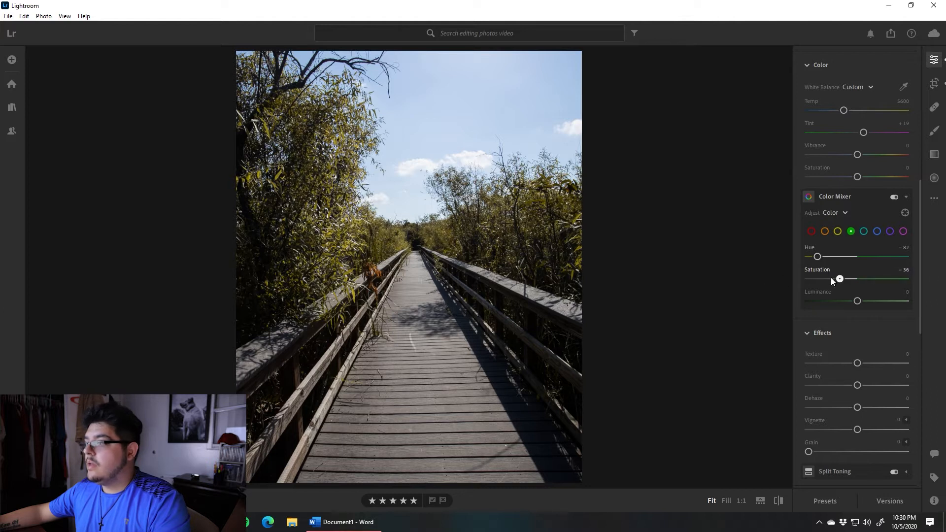
pyautogui.doubleClick(854, 270)
pyautogui.moveTo(856, 301); pyautogui.dragTo(828, 303)
pyautogui.doubleClick(827, 303)
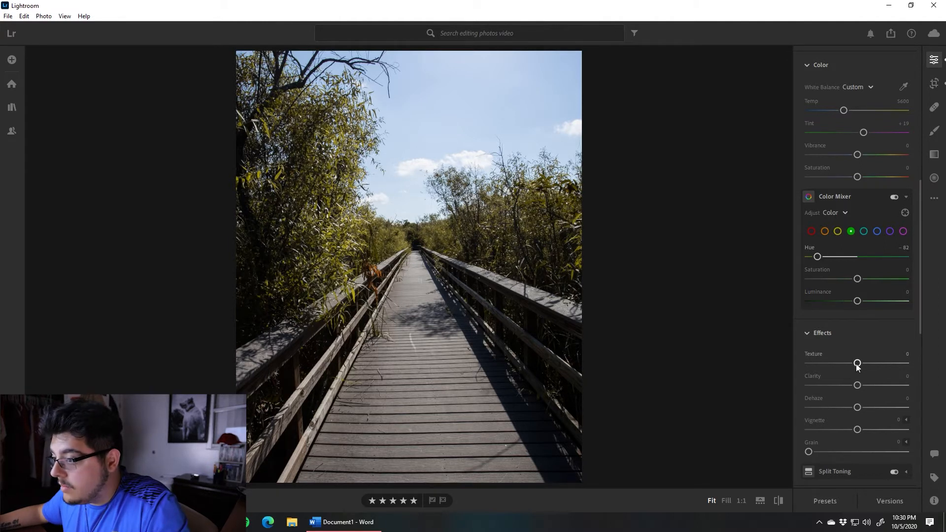
# - Set the photo's Texture to +8, Clarity to +3 and Vignette to -23
pyautogui.moveTo(857, 363)
pyautogui.mouseDown()
pyautogui.moveTo(869, 366)
pyautogui.moveTo(863, 387)
pyautogui.moveTo(861, 364)
pyautogui.mouseUp()
pyautogui.moveTo(857, 429); pyautogui.dragTo(846, 430)
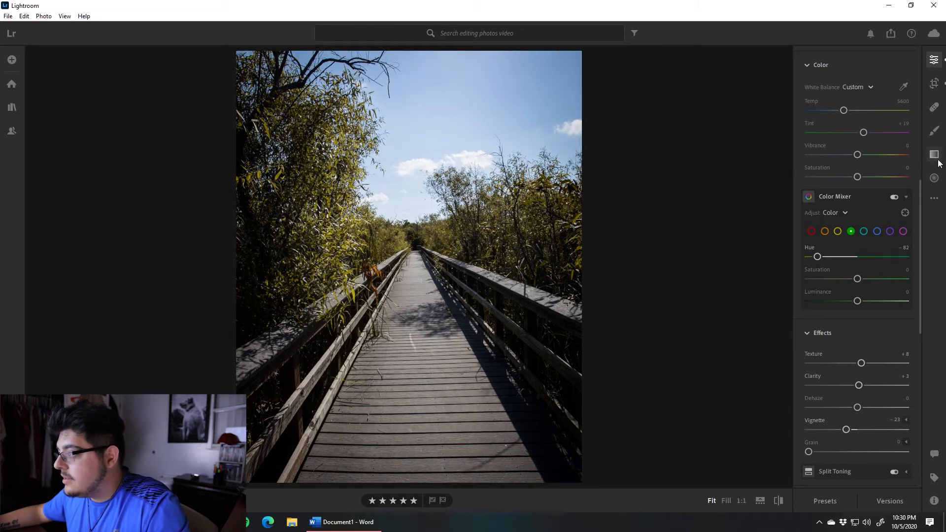
# - Add a radial gradient centered on the boardwalk and stretch its tall oval from the sky down past the photo's lower edge
pyautogui.click(934, 178)
pyautogui.moveTo(384, 219); pyautogui.dragTo(535, 400)
pyautogui.moveTo(442, 244); pyautogui.dragTo(468, 333)
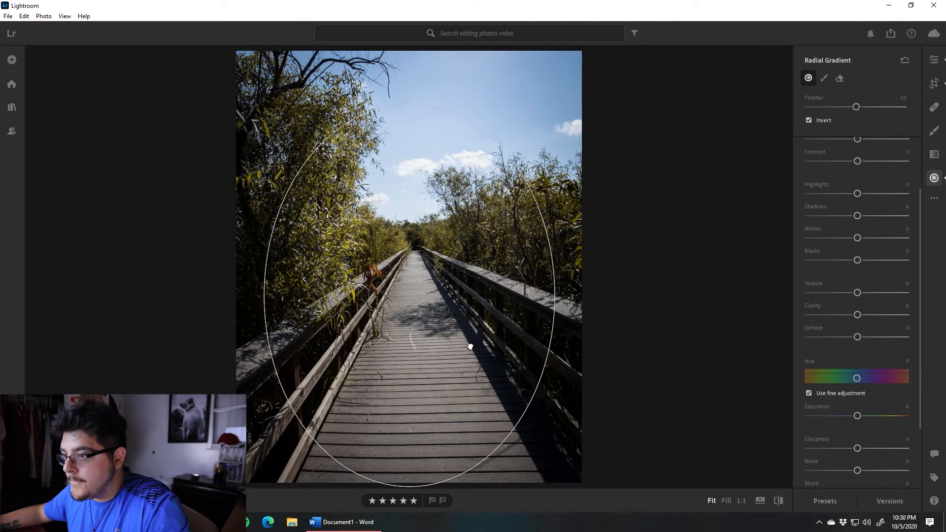
pyautogui.moveTo(411, 101); pyautogui.dragTo(414, 75)
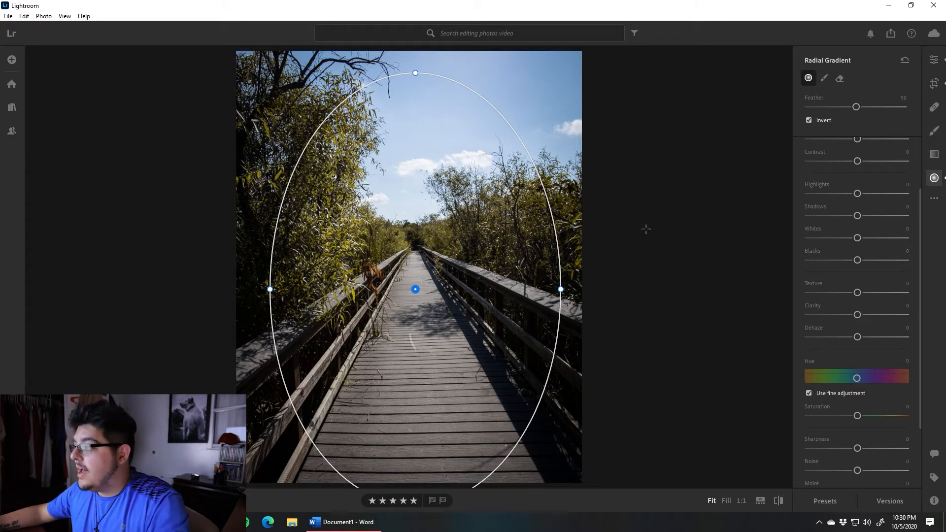
# - Darken the area outside the radial gradient to an exposure of -0.76, checking its mask overlay and comparing with the original photo
pyautogui.scroll(2, 848, 212)
pyautogui.moveTo(857, 214)
pyautogui.mouseDown()
pyautogui.moveTo(749, 238)
pyautogui.moveTo(847, 217)
pyautogui.moveTo(846, 227)
pyautogui.mouseUp()
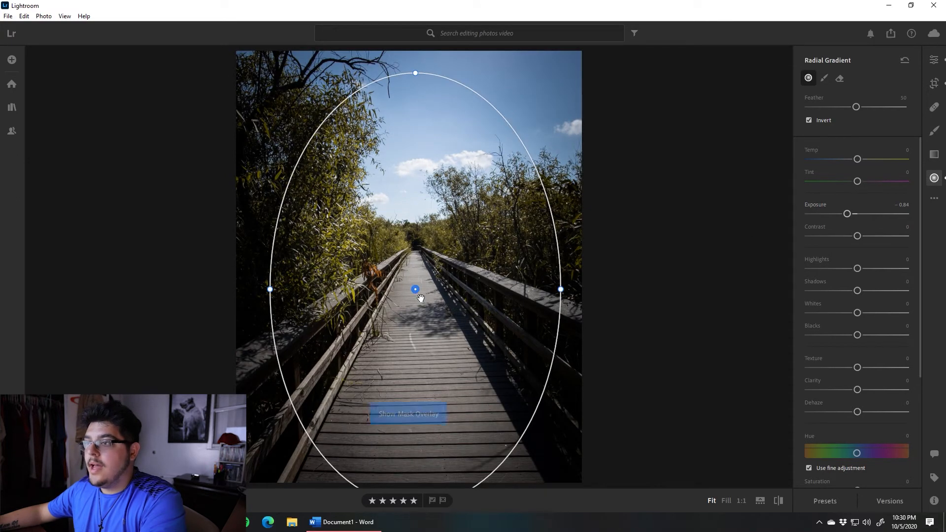
pyautogui.press('o')
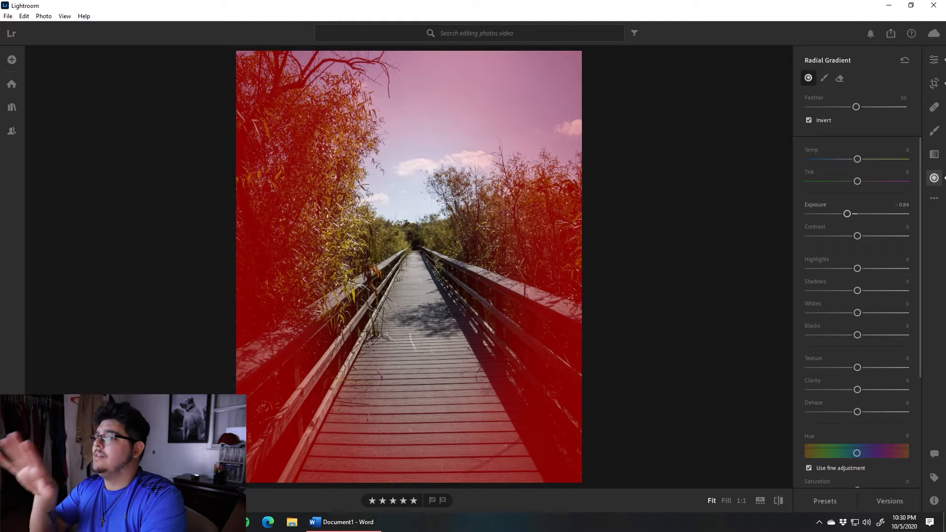
pyautogui.press('o')
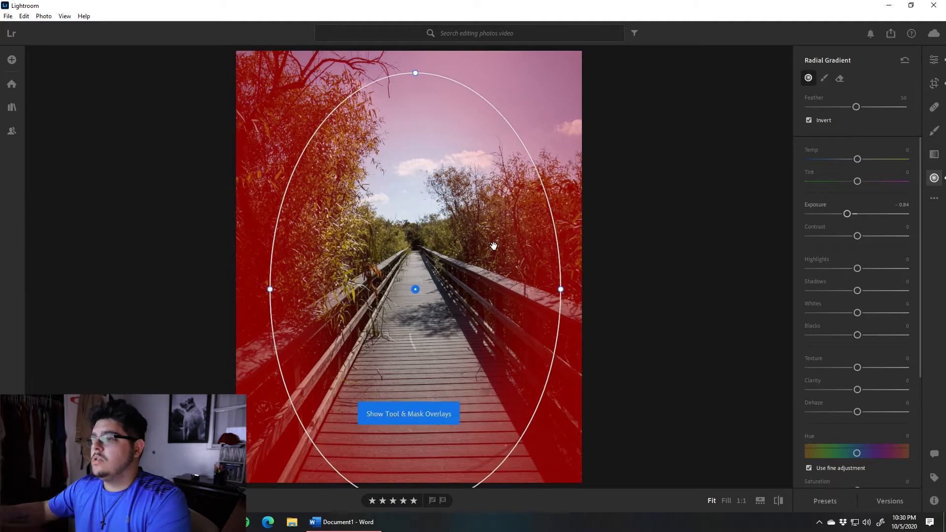
pyautogui.press('o')
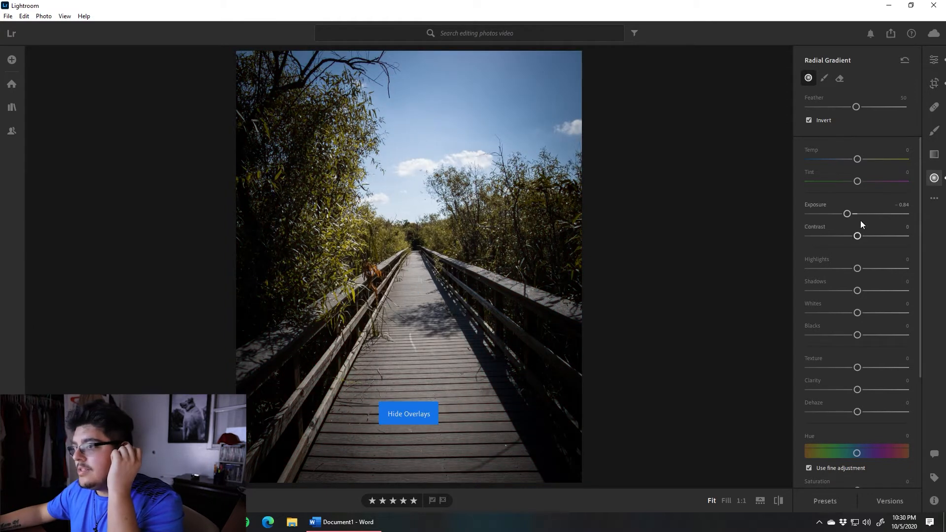
pyautogui.moveTo(847, 213); pyautogui.dragTo(849, 216)
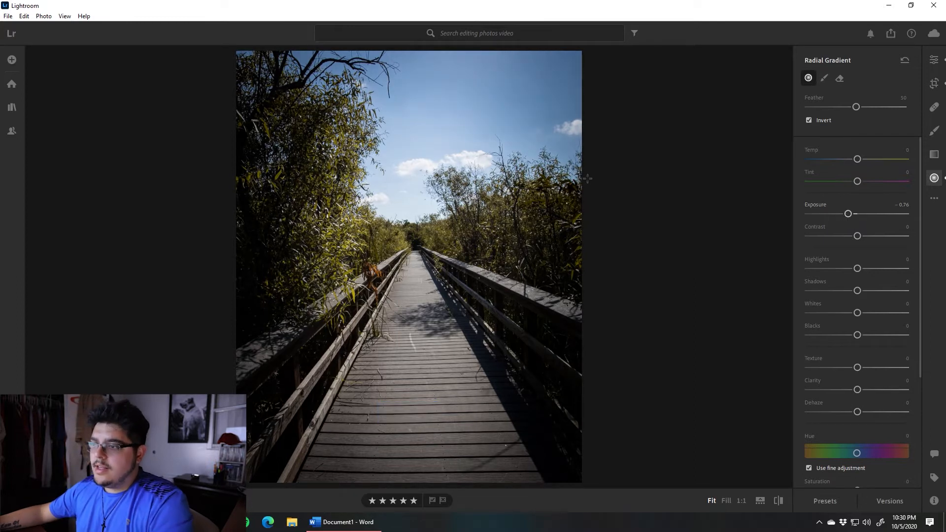
pyautogui.moveTo(779, 503); pyautogui.dragTo(779, 503)
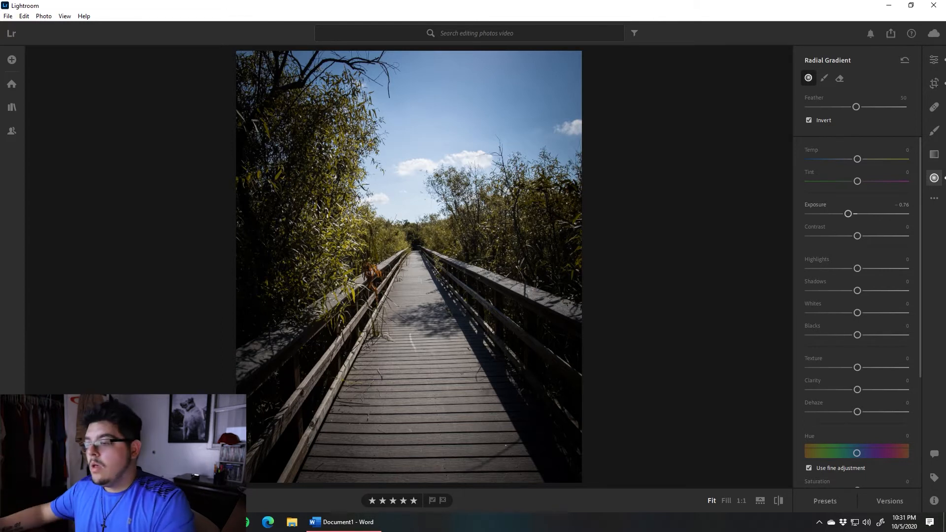
# - Copy the boardwalk photo's edit settings and paste them onto the next photo, the grasshopper on the railing
pyautogui.hotkey('ctrl', 'c')
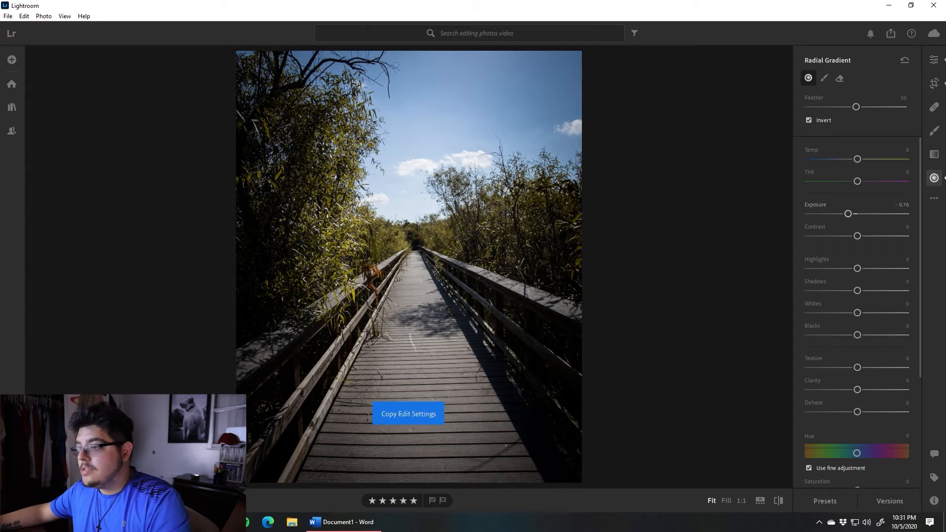
pyautogui.click(536, 274)
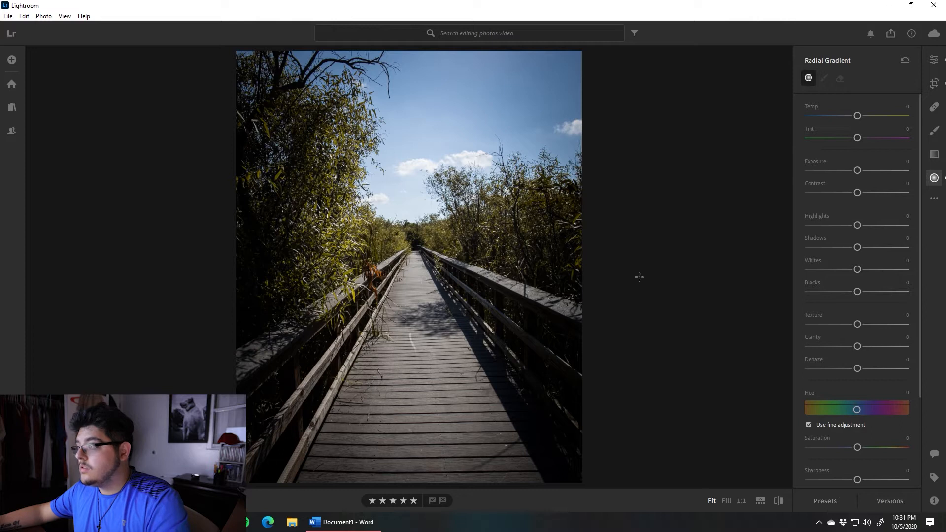
pyautogui.click(933, 60)
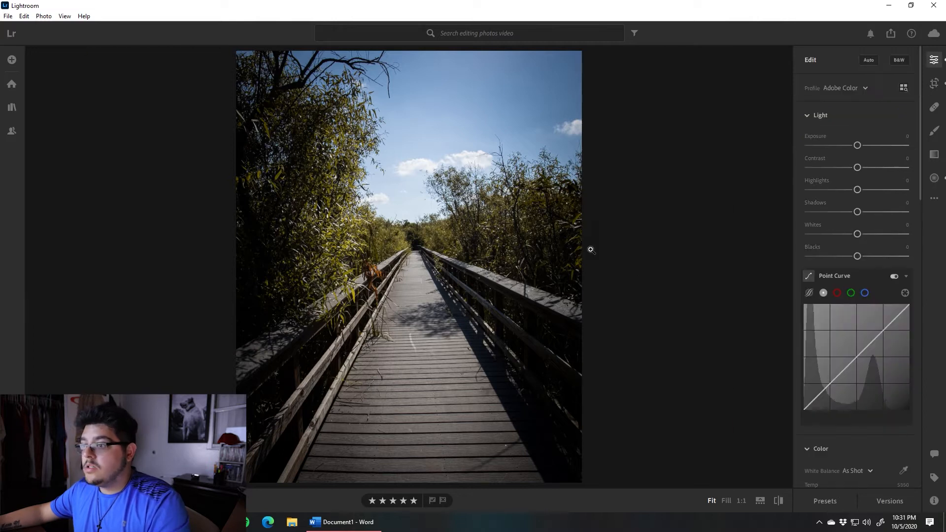
pyautogui.press('Right')
pyautogui.click(454, 340)
pyautogui.moveTo(350, 370); pyautogui.dragTo(412, 270)
pyautogui.click(411, 270)
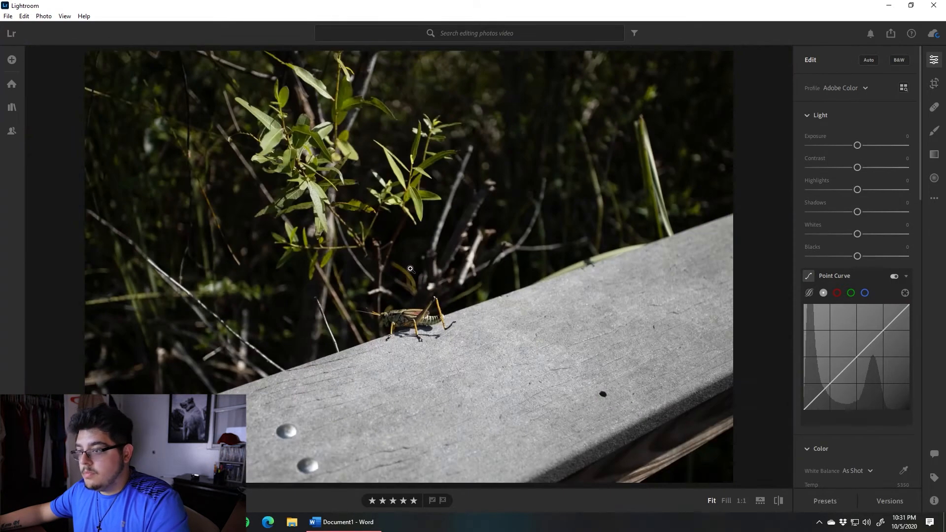
pyautogui.hotkey('ctrl', 'v')
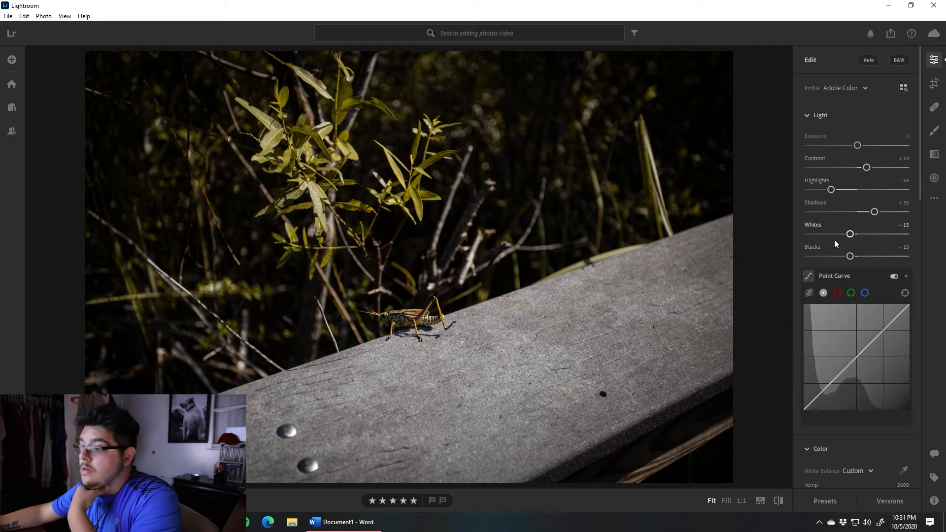
# - Compare the edited grasshopper photo with its original version
pyautogui.click(779, 501)
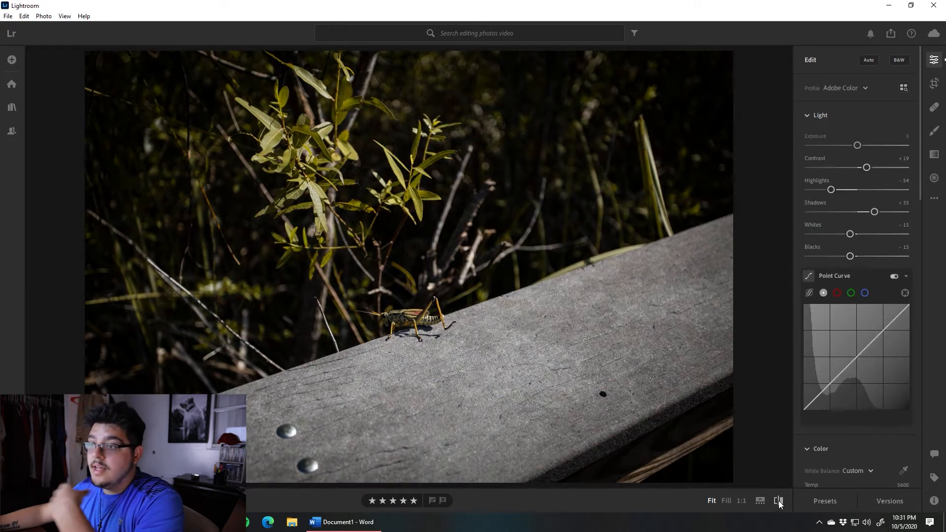
pyautogui.click(779, 500)
pyautogui.click(779, 500)
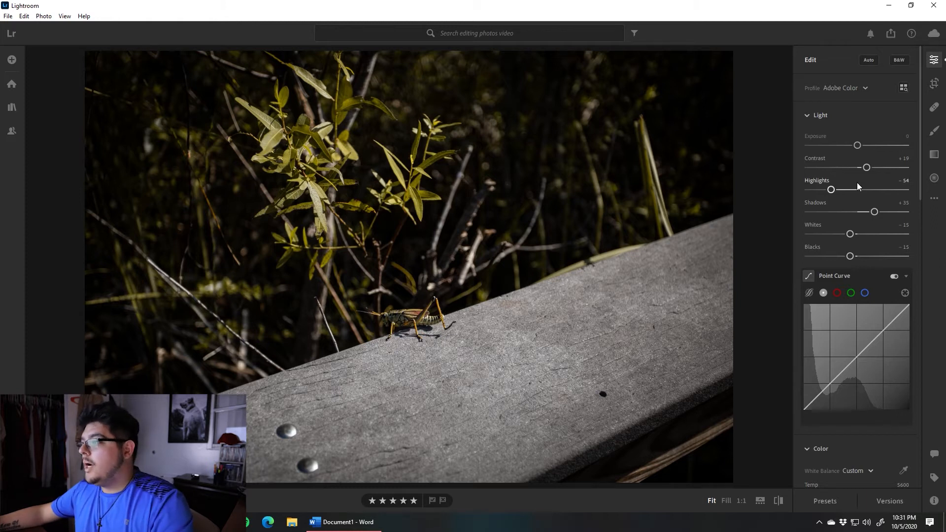
pyautogui.click(403, 333)
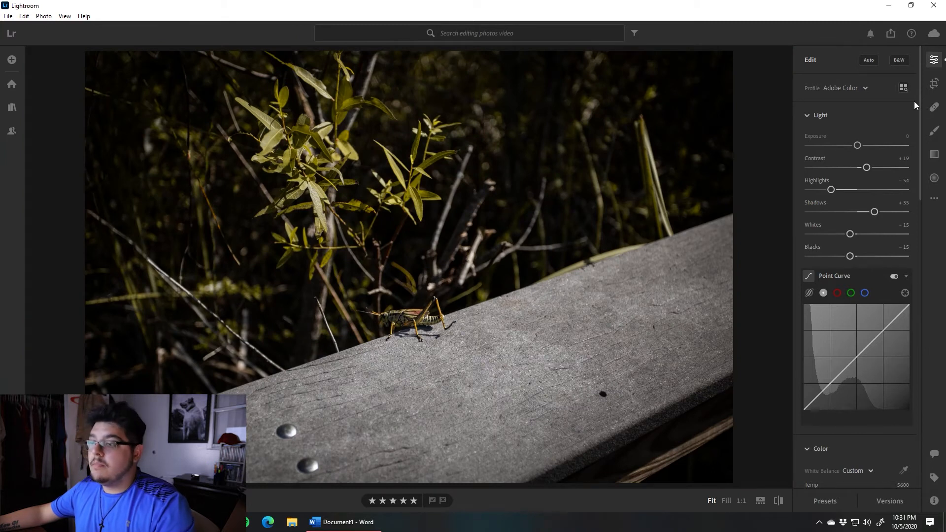
# - Crop the grasshopper photo to a vertical 4 x 5 / 8 x 10 ratio, tightened around the grasshopper and railing
pyautogui.click(934, 84)
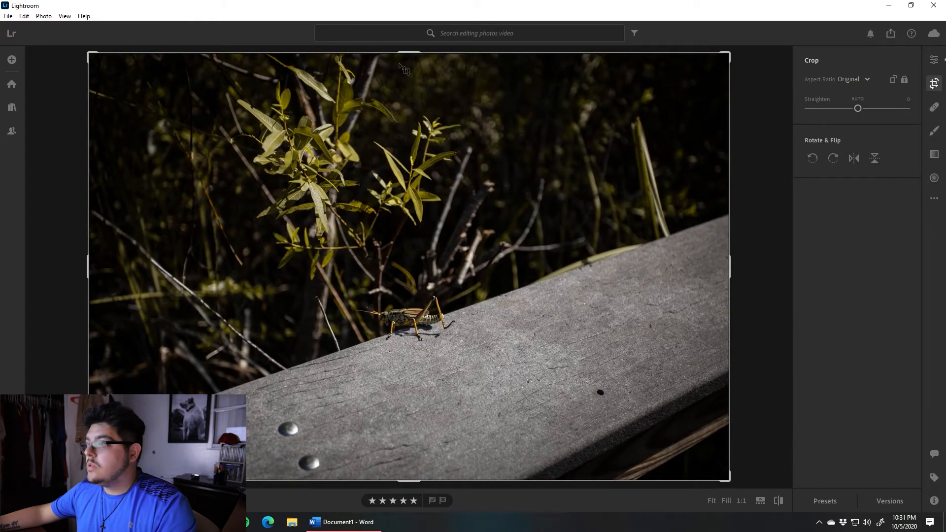
pyautogui.click(845, 79)
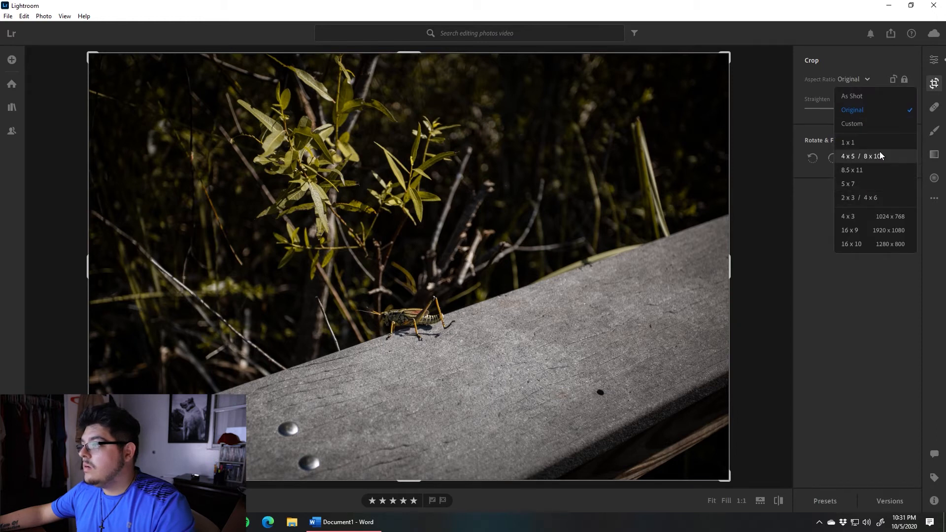
pyautogui.click(865, 156)
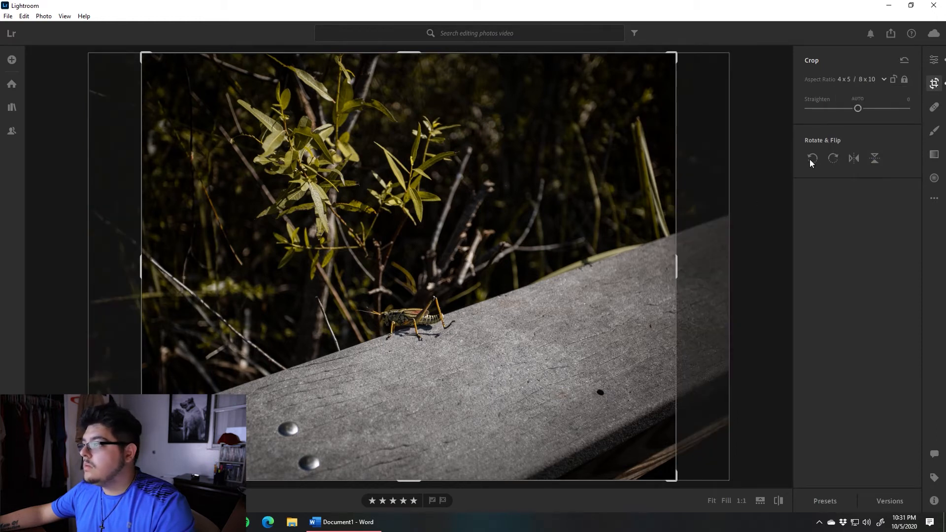
pyautogui.click(893, 80)
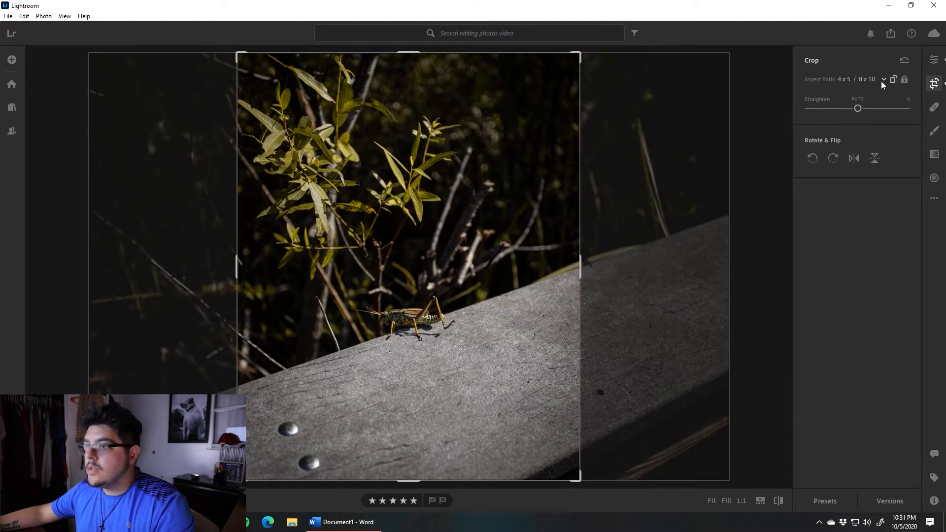
pyautogui.moveTo(414, 58); pyautogui.dragTo(412, 102)
pyautogui.moveTo(397, 244)
pyautogui.mouseDown()
pyautogui.moveTo(406, 260)
pyautogui.moveTo(396, 252)
pyautogui.mouseUp()
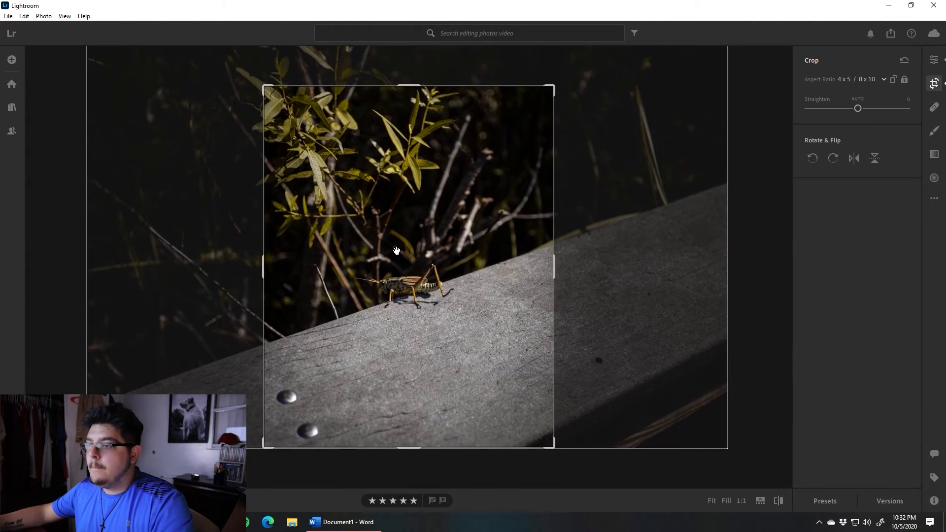
pyautogui.press('Return')
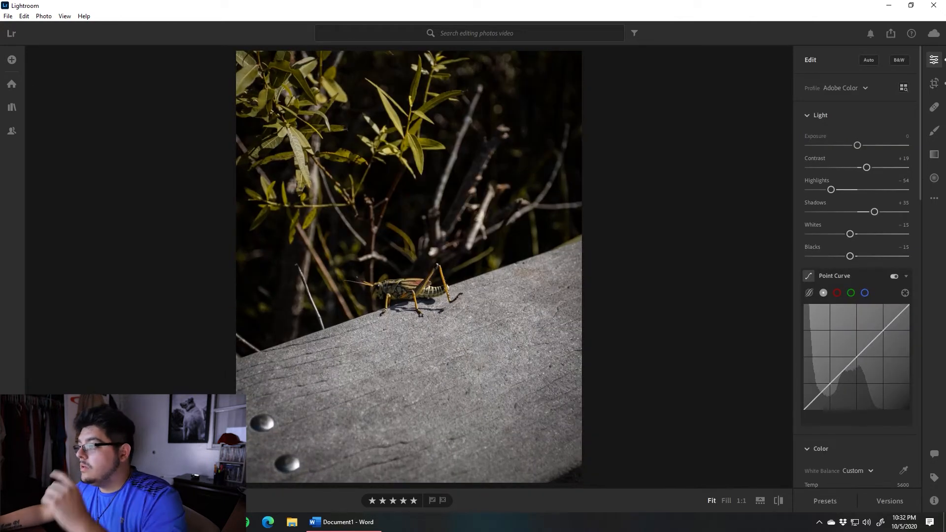
# - Set the grasshopper photo's Blacks to +21, Whites to -2 and Exposure to +0.10, comparing with the original
pyautogui.moveTo(851, 255); pyautogui.dragTo(858, 235)
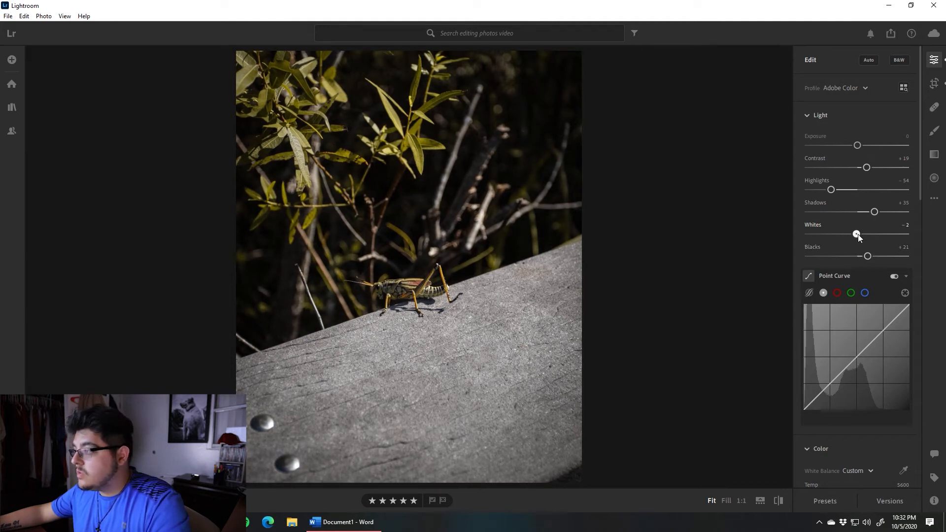
pyautogui.click(779, 497)
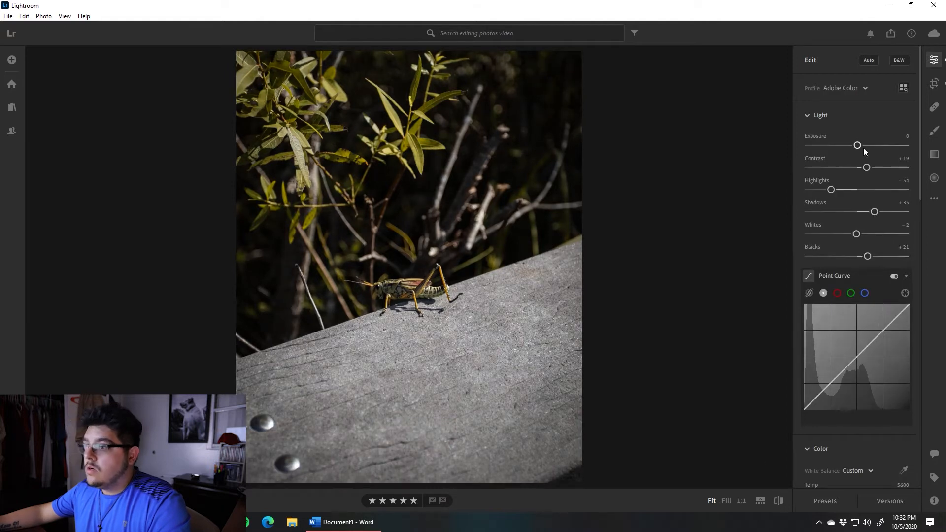
pyautogui.moveTo(859, 145); pyautogui.dragTo(860, 145)
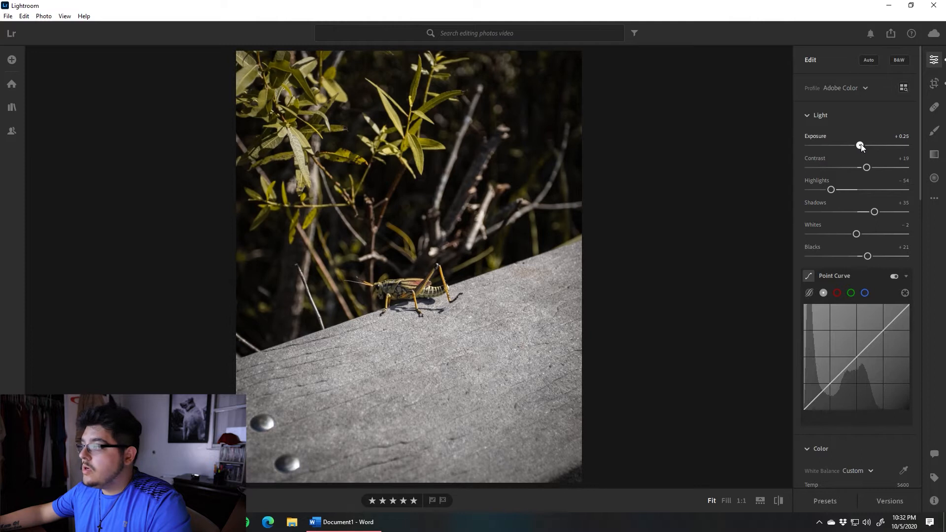
# - Add an inverted radial gradient around the grasshopper, undoing the first placement and slightly enlarging the redrawn oval
pyautogui.click(934, 178)
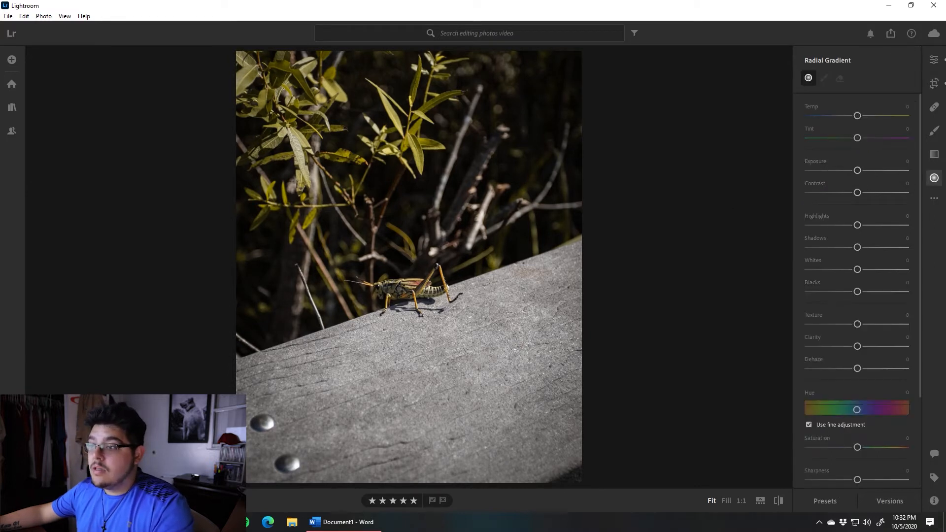
pyautogui.click(362, 280)
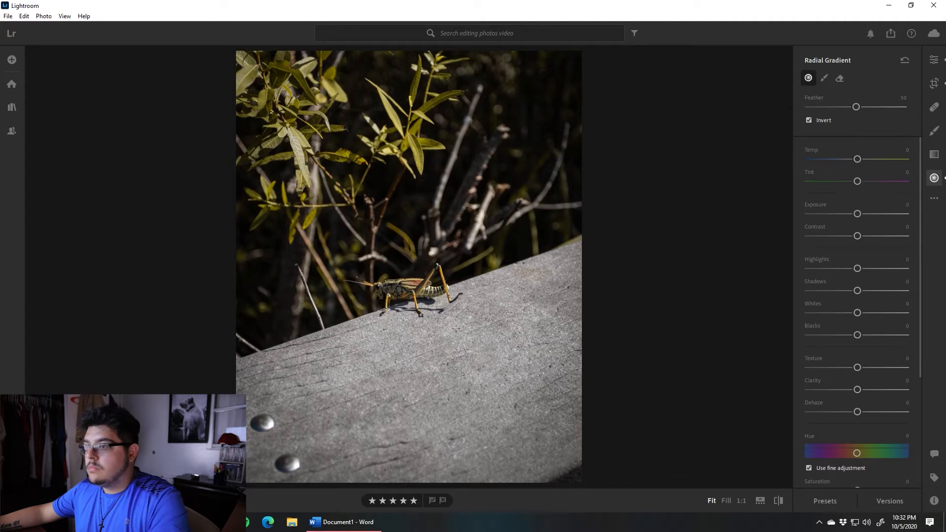
pyautogui.press('h')
pyautogui.hotkey('ctrl', 'z')
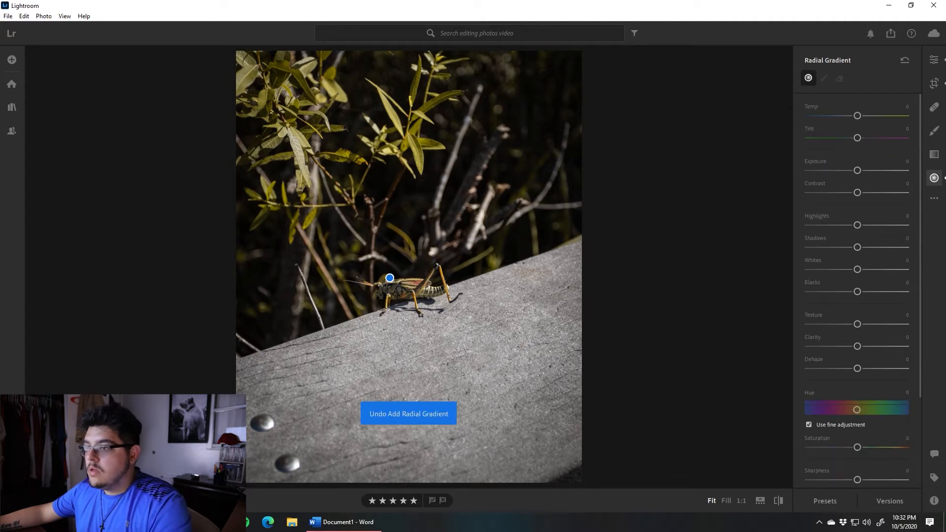
pyautogui.moveTo(365, 267); pyautogui.dragTo(429, 294)
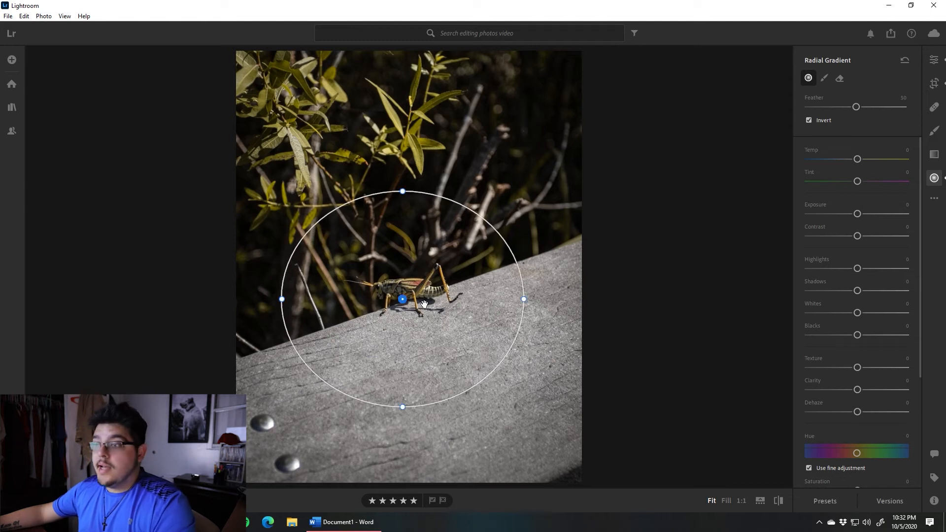
pyautogui.moveTo(403, 193); pyautogui.dragTo(403, 186)
# - Darken the area outside the radial gradient to an exposure of -0.56 and widen the oval slightly
pyautogui.moveTo(857, 213); pyautogui.dragTo(853, 214)
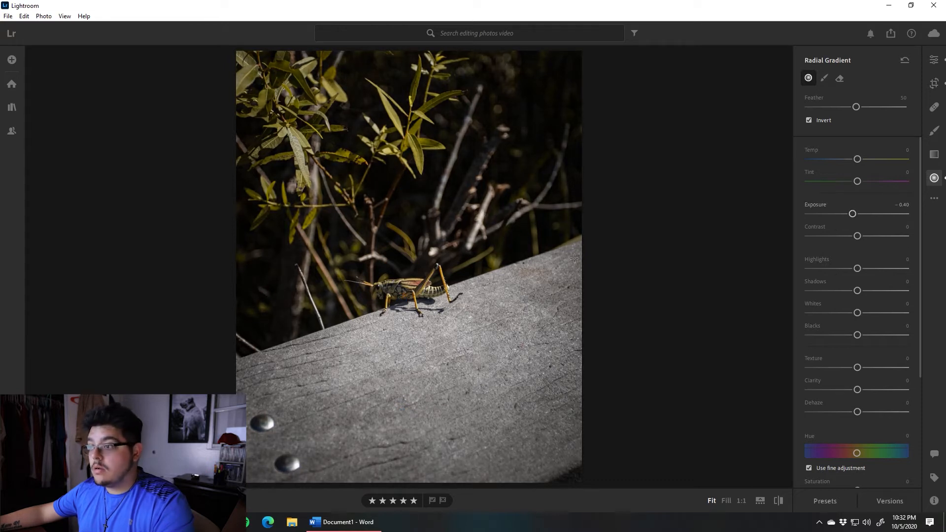
pyautogui.moveTo(528, 301); pyautogui.dragTo(533, 298)
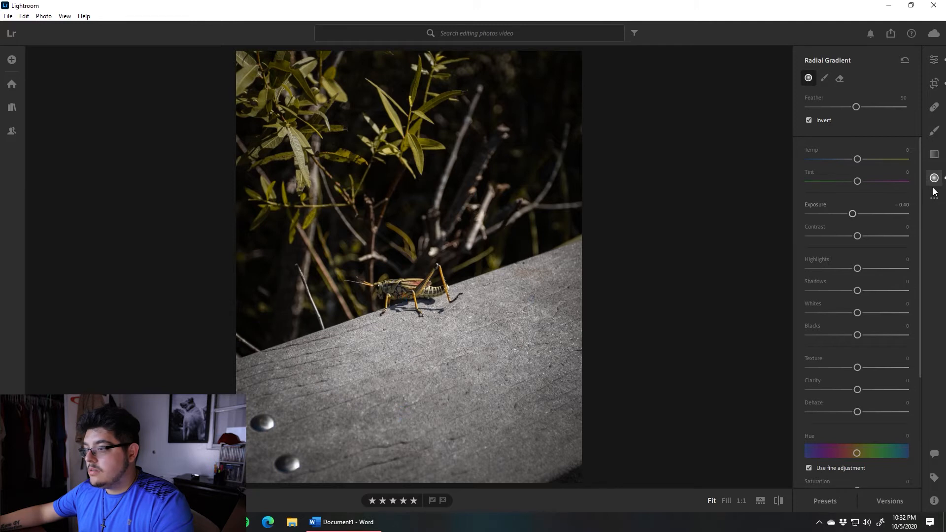
pyautogui.moveTo(853, 214); pyautogui.dragTo(853, 213)
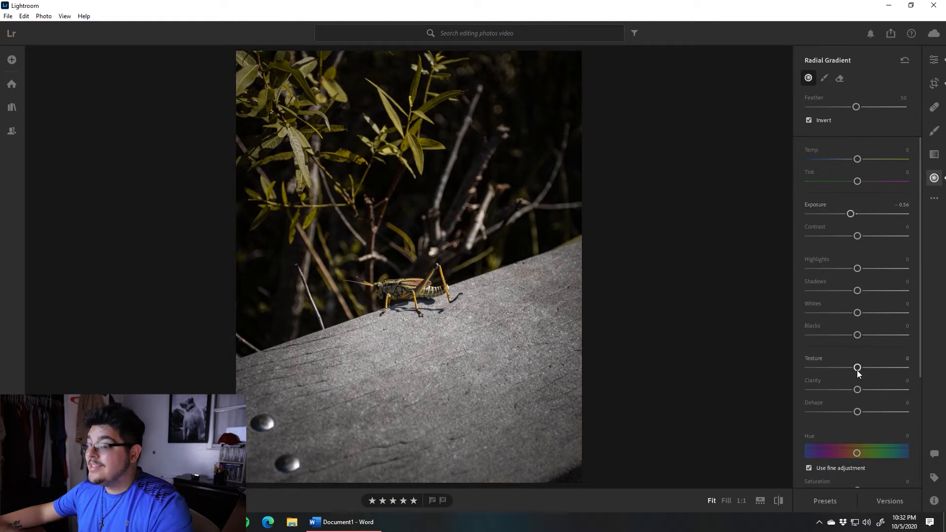
# - Soften the area outside the gradient with Texture and Clarity at -100, and recenter the oval on the grasshopper
pyautogui.moveTo(858, 367); pyautogui.dragTo(791, 368)
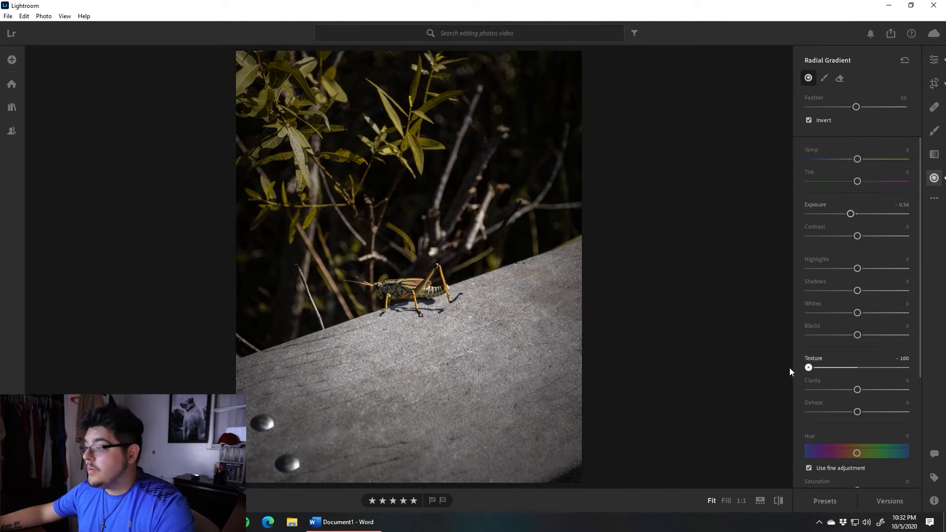
pyautogui.moveTo(858, 389); pyautogui.dragTo(780, 390)
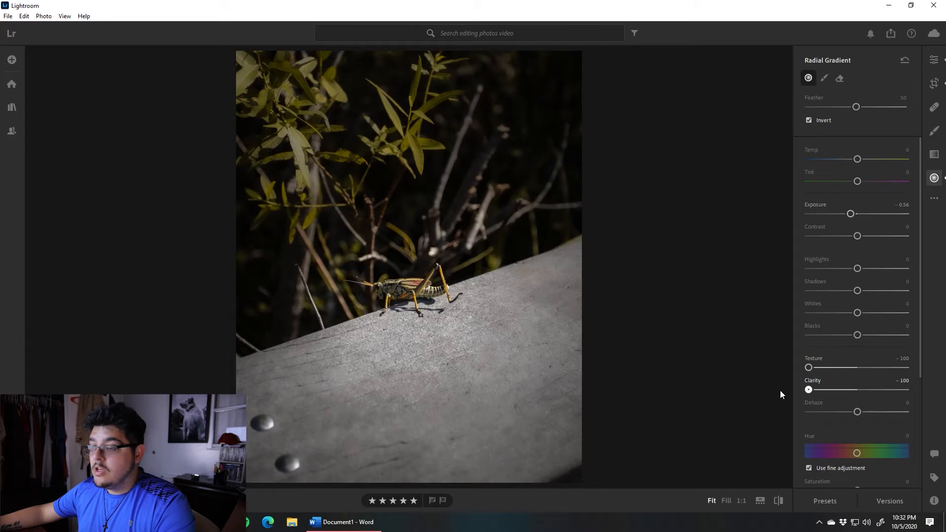
pyautogui.moveTo(403, 299); pyautogui.dragTo(423, 284)
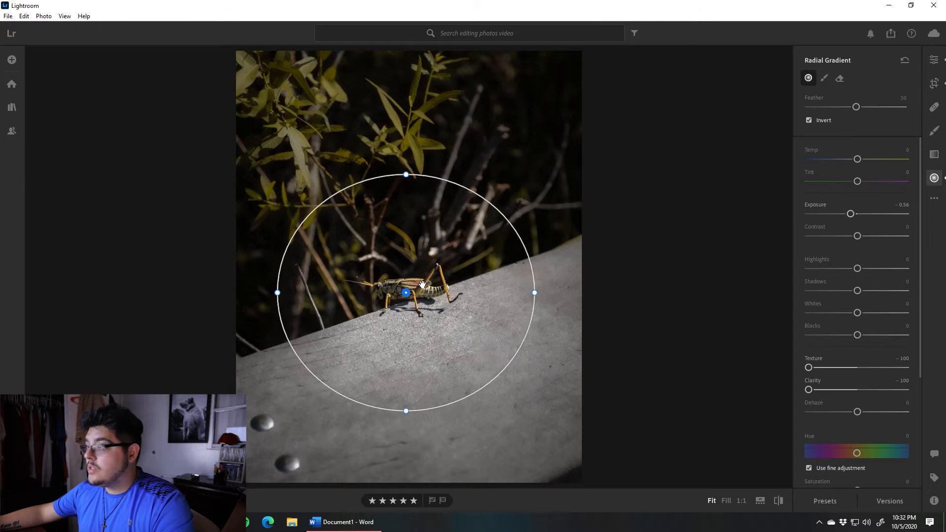
# - Review the gradient's effect by undoing and redoing the latest edits and comparing the photo with its original
pyautogui.click(933, 60)
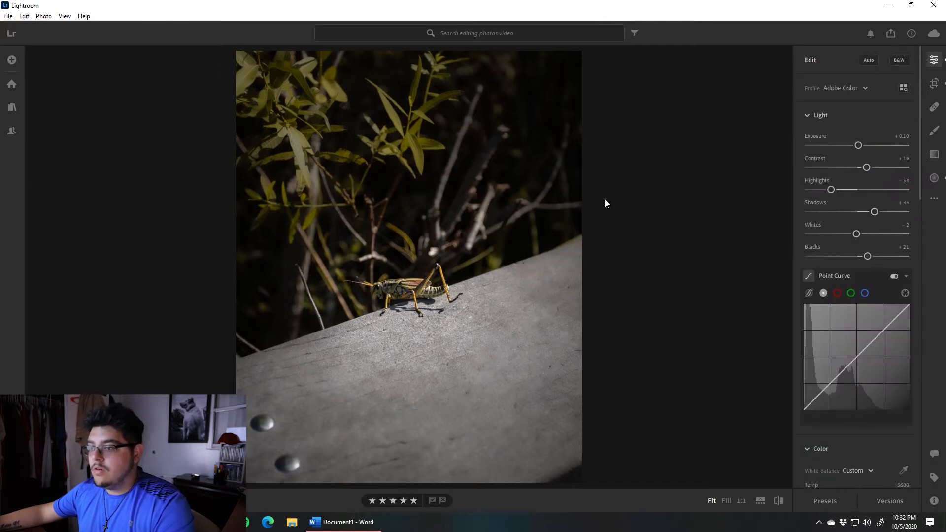
pyautogui.hotkey('ctrl', 'z')
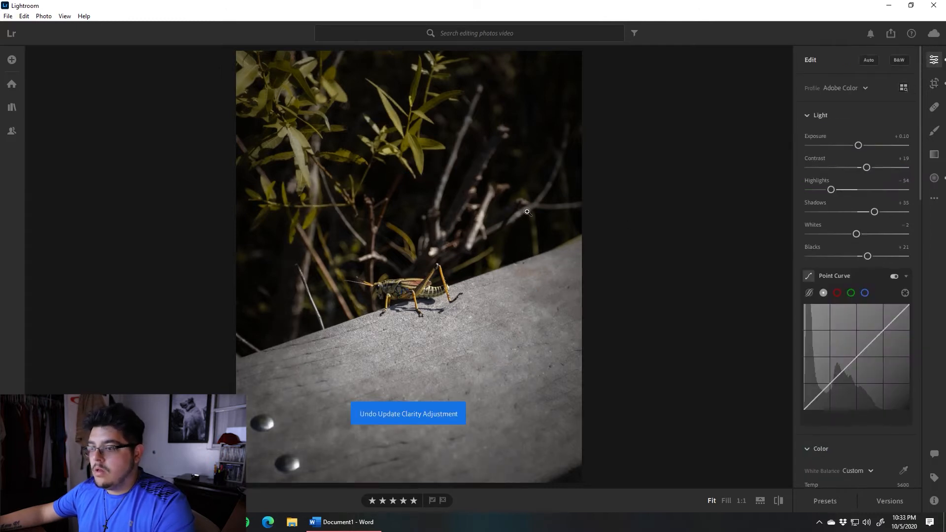
pyautogui.hotkey('ctrl', 'shift', 'z')
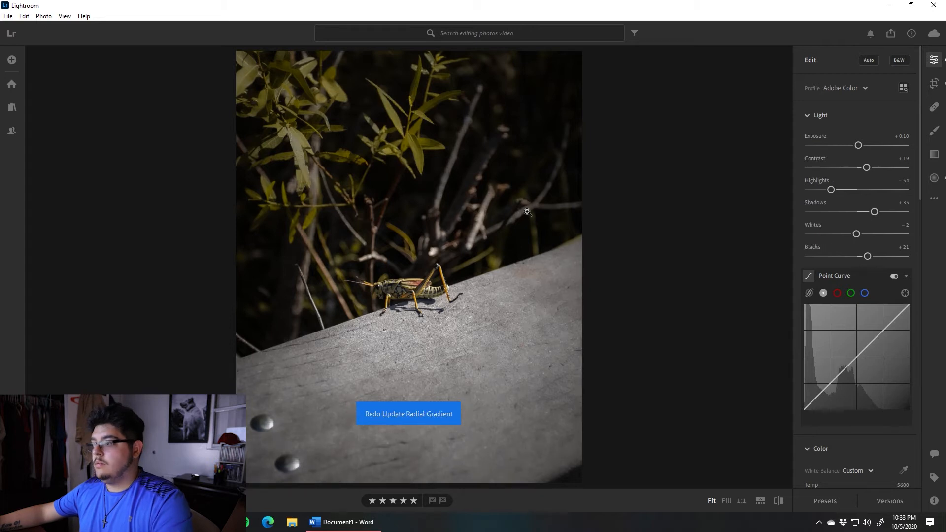
pyautogui.click(779, 501)
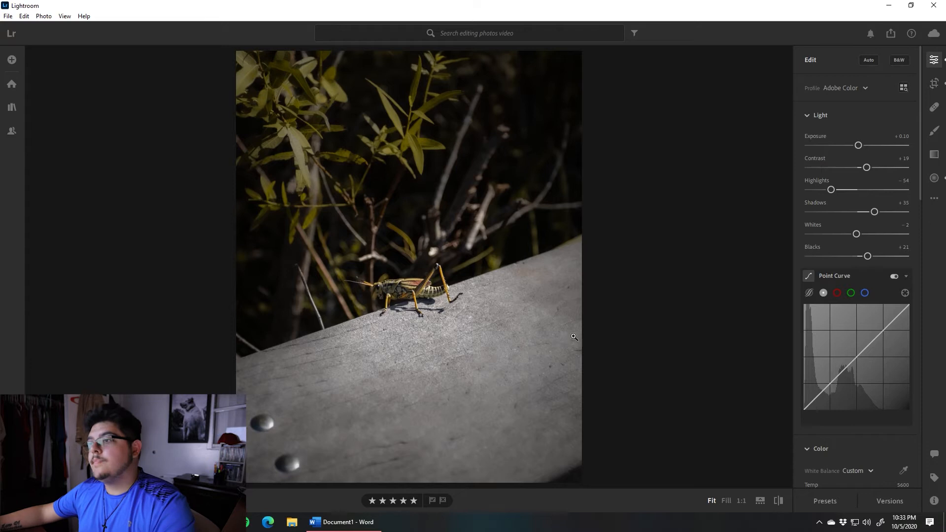
# - Open the next grasshopper photo and crop it to a portrait 4 x 5 / 8 x 10 frame around the grasshopper
pyautogui.press('Right')
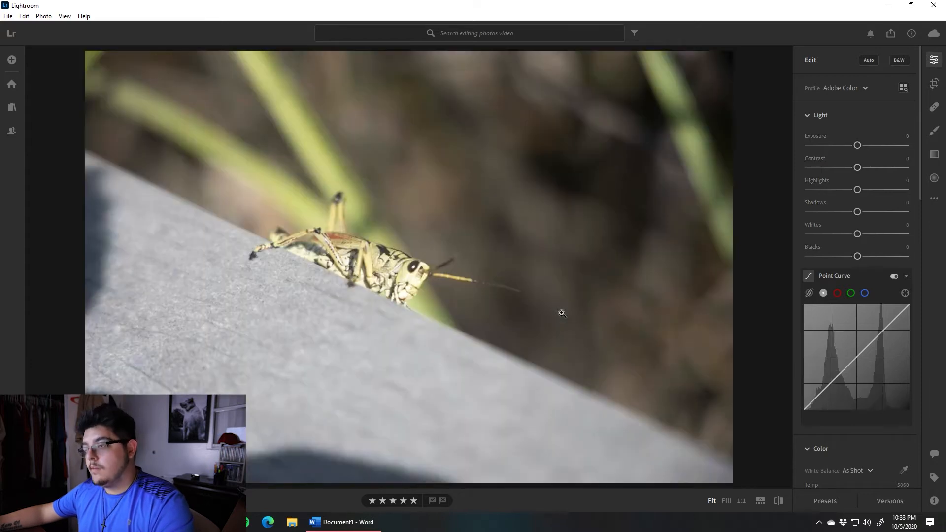
pyautogui.click(412, 269)
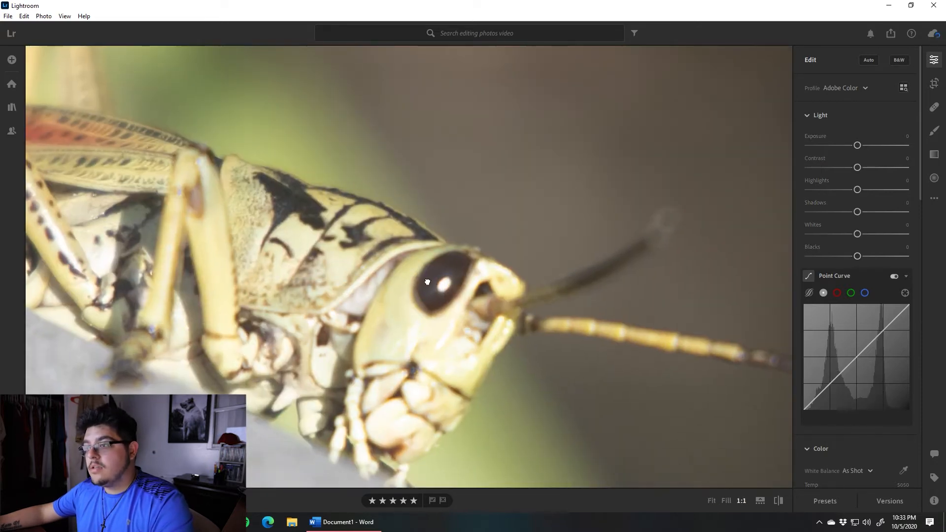
pyautogui.click(427, 281)
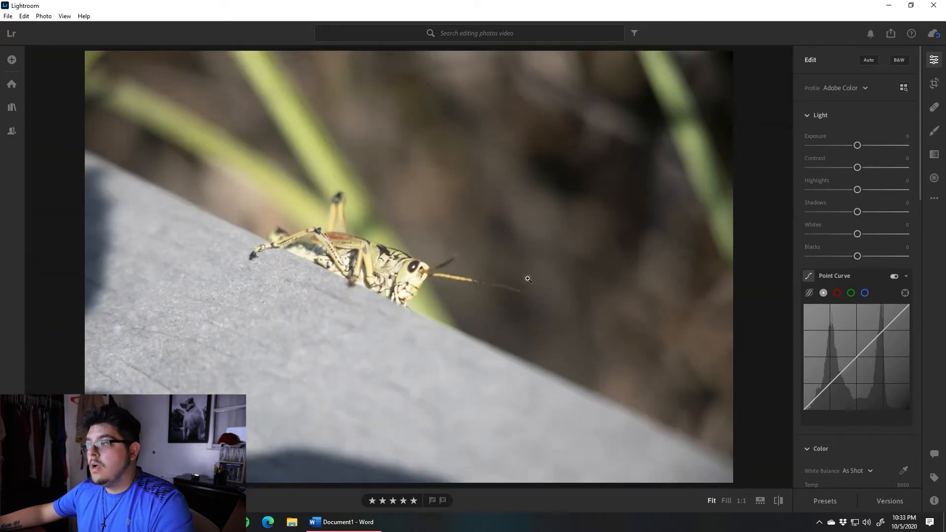
pyautogui.click(933, 83)
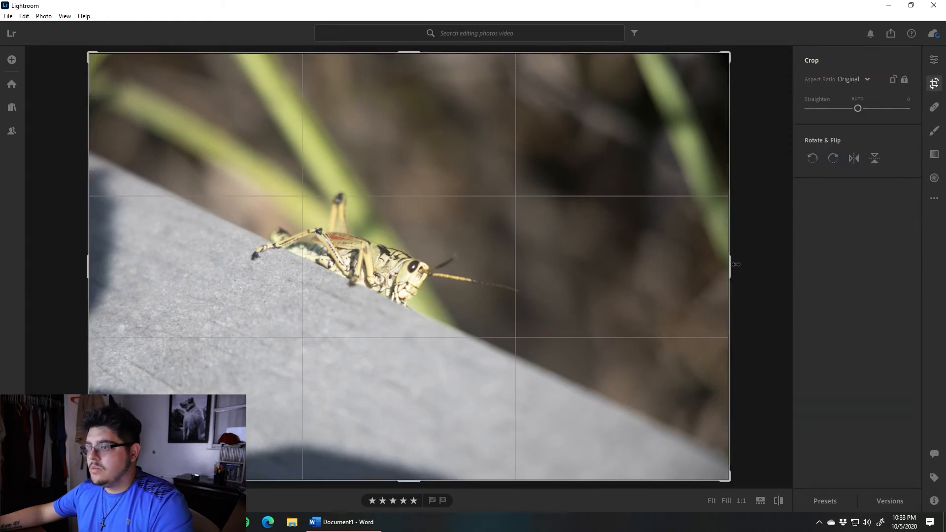
pyautogui.moveTo(733, 266); pyautogui.dragTo(701, 265)
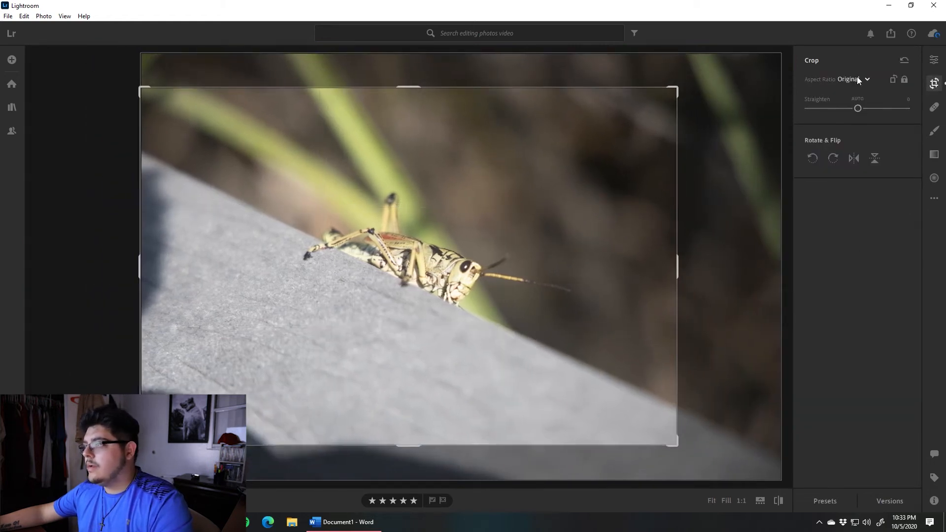
pyautogui.click(858, 79)
pyautogui.click(860, 156)
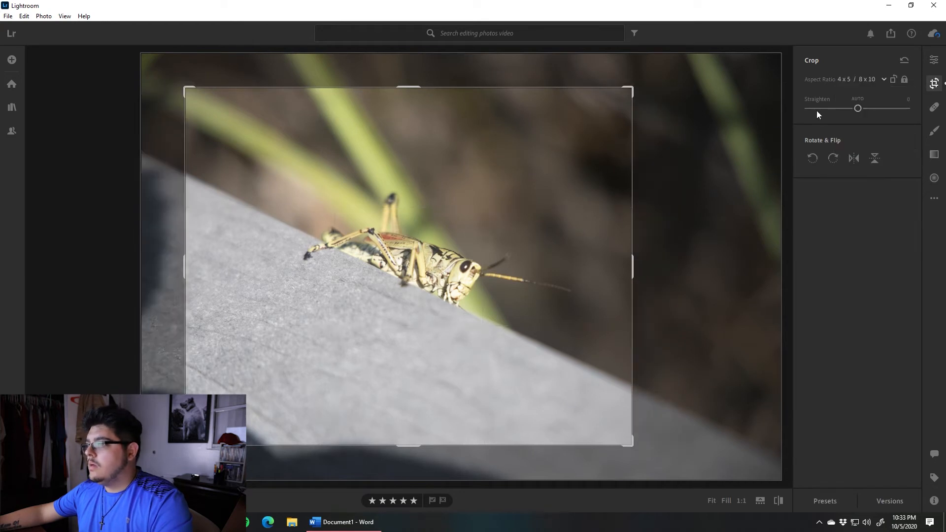
pyautogui.click(894, 80)
pyautogui.moveTo(547, 209); pyautogui.dragTo(544, 211)
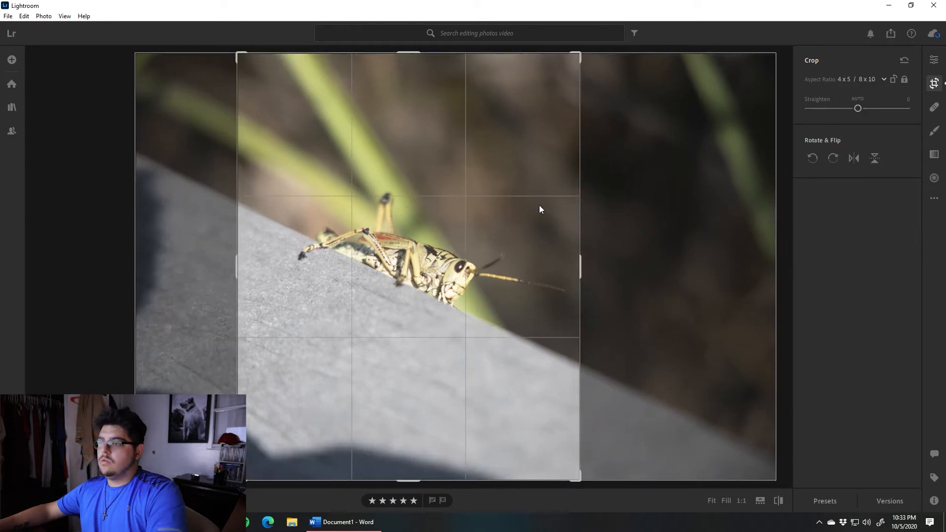
pyautogui.press('e')
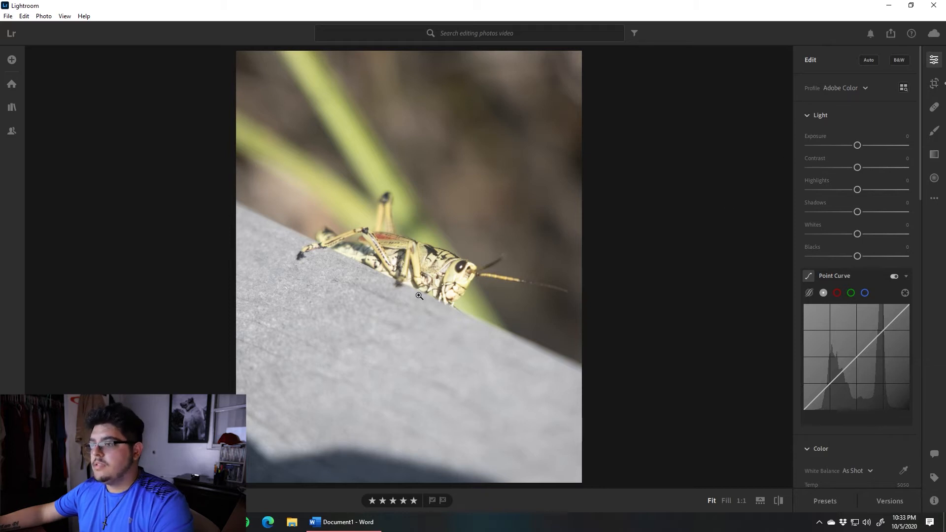
pyautogui.hotkey('ctrl', 'v')
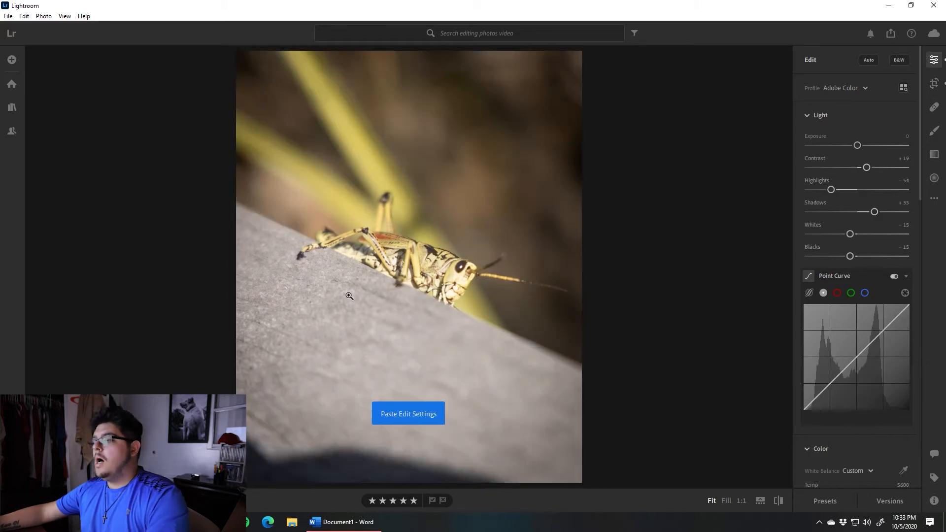
pyautogui.click(780, 504)
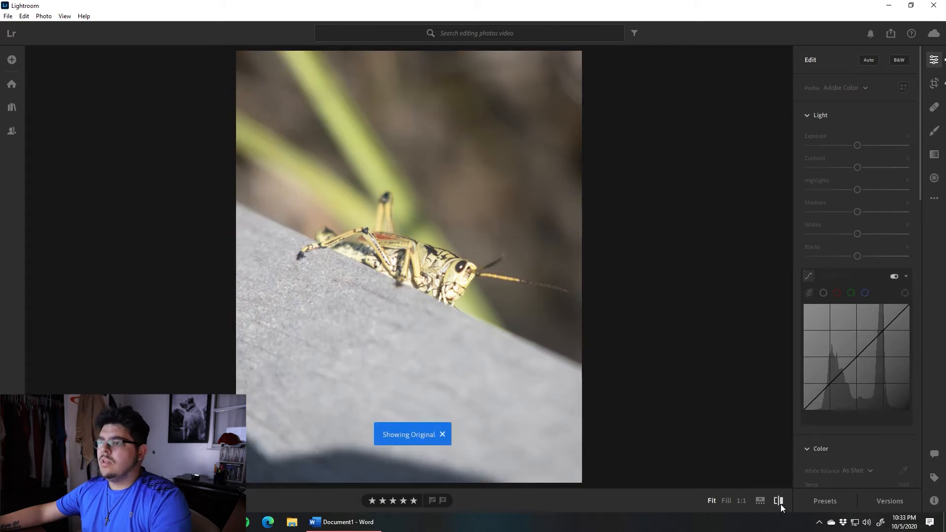
pyautogui.click(779, 501)
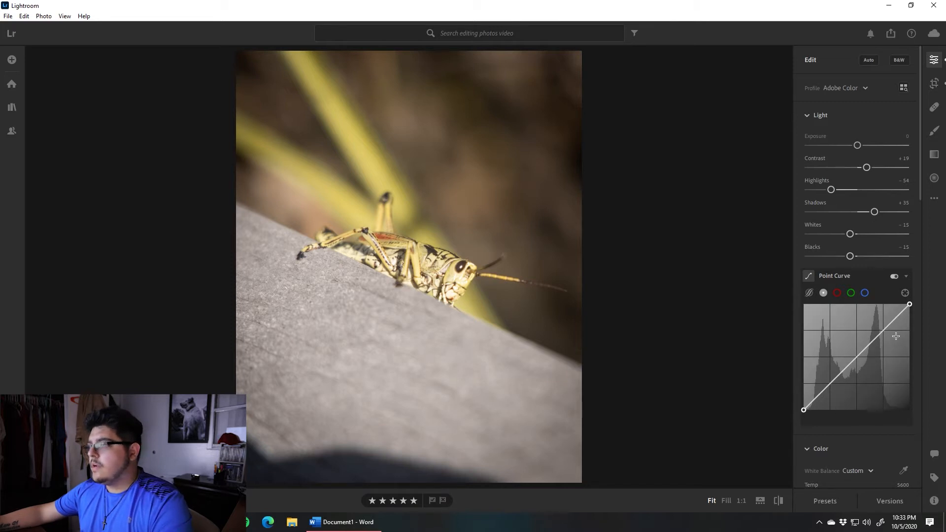
pyautogui.hotkey('ctrl', 'z')
# - Adjust the photo's light to Exposure -0.30, Contrast +26, Highlights -100, Shadows +19, Whites -45 and Blacks -24
pyautogui.moveTo(857, 145); pyautogui.dragTo(808, 190)
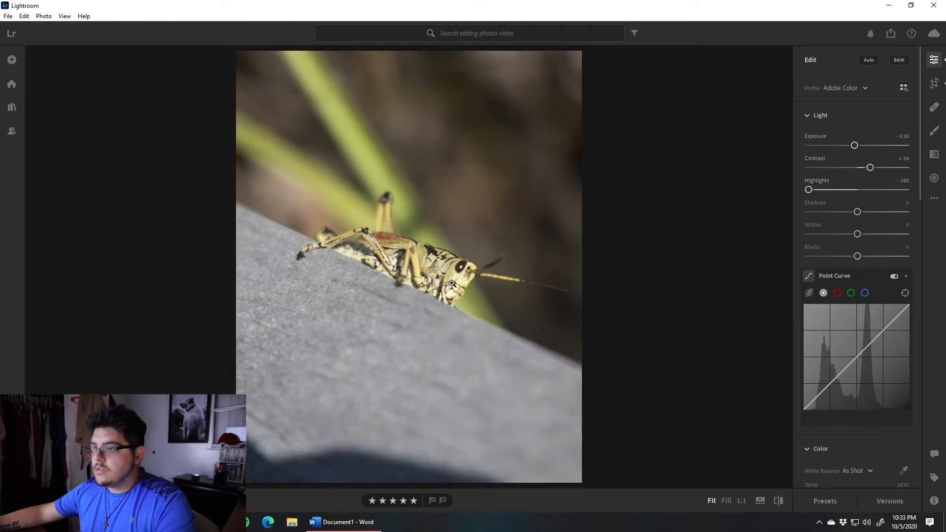
pyautogui.click(452, 284)
pyautogui.click(452, 284)
pyautogui.moveTo(857, 211); pyautogui.dragTo(867, 213)
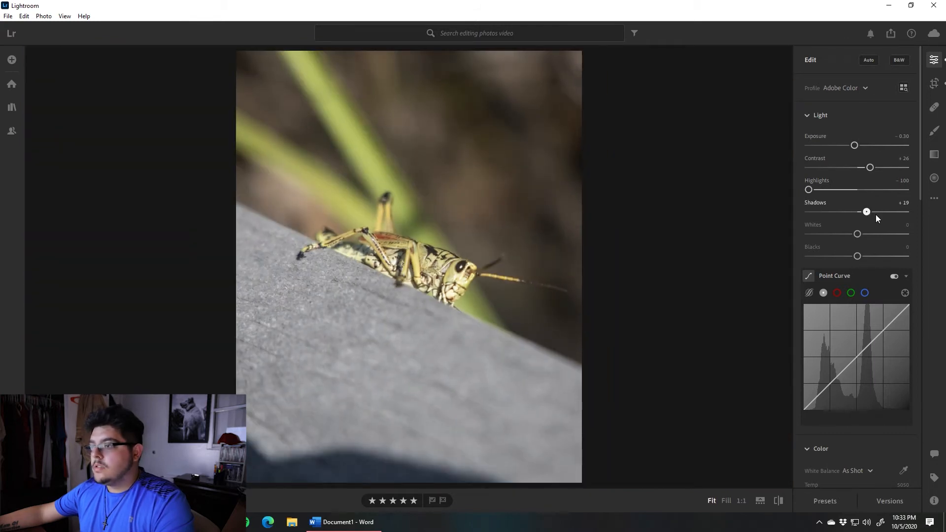
pyautogui.moveTo(857, 234); pyautogui.dragTo(846, 257)
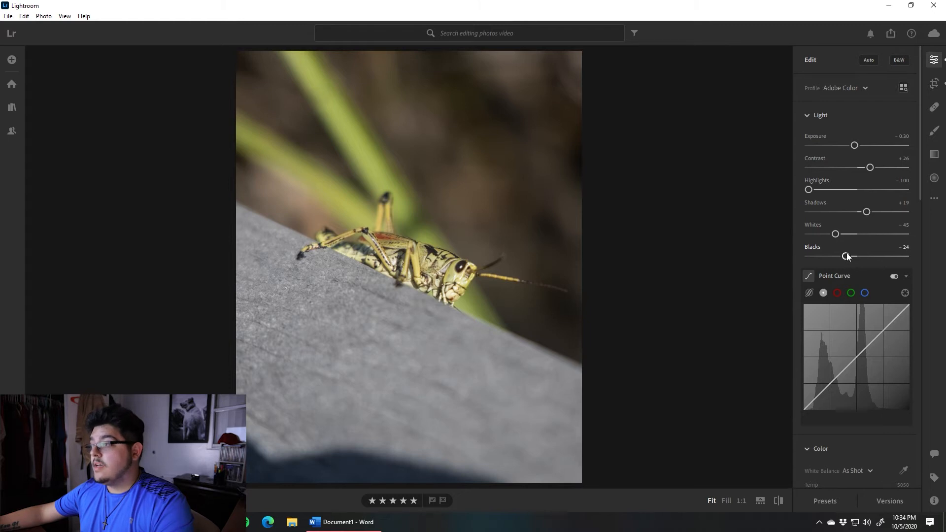
# - Shift the green hue to -70 and set the effects to Texture +11, Clarity +7 and Vignette -24
pyautogui.scroll(-6, 846, 253)
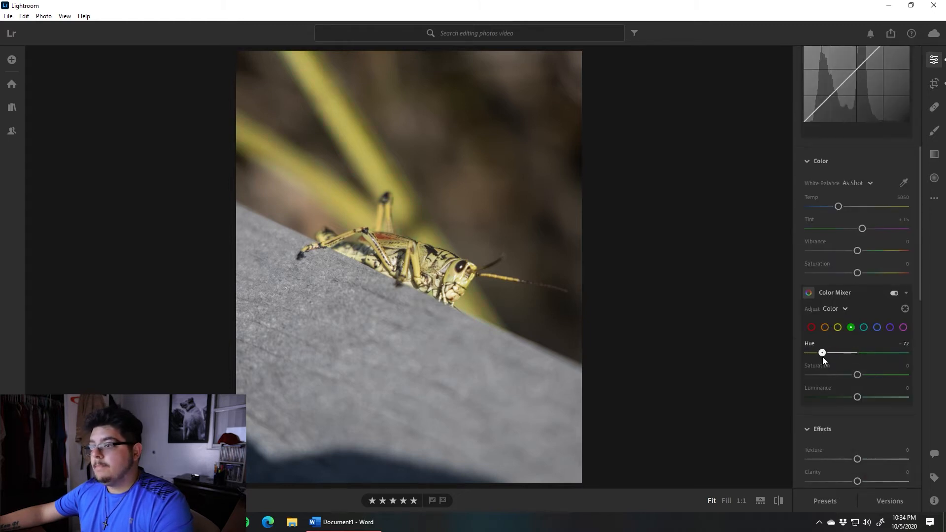
pyautogui.moveTo(826, 357); pyautogui.dragTo(828, 357)
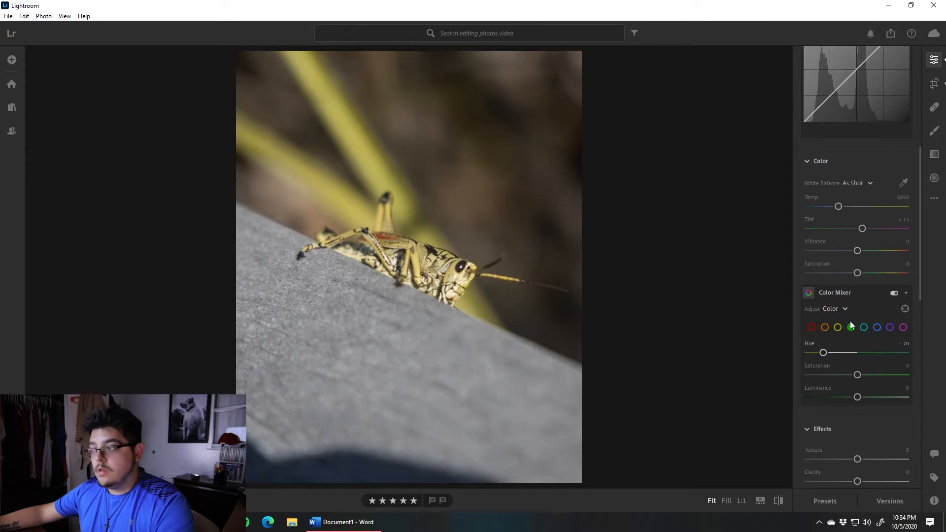
pyautogui.scroll(-4, 847, 315)
pyautogui.moveTo(857, 267); pyautogui.dragTo(861, 289)
pyautogui.moveTo(858, 334); pyautogui.dragTo(845, 334)
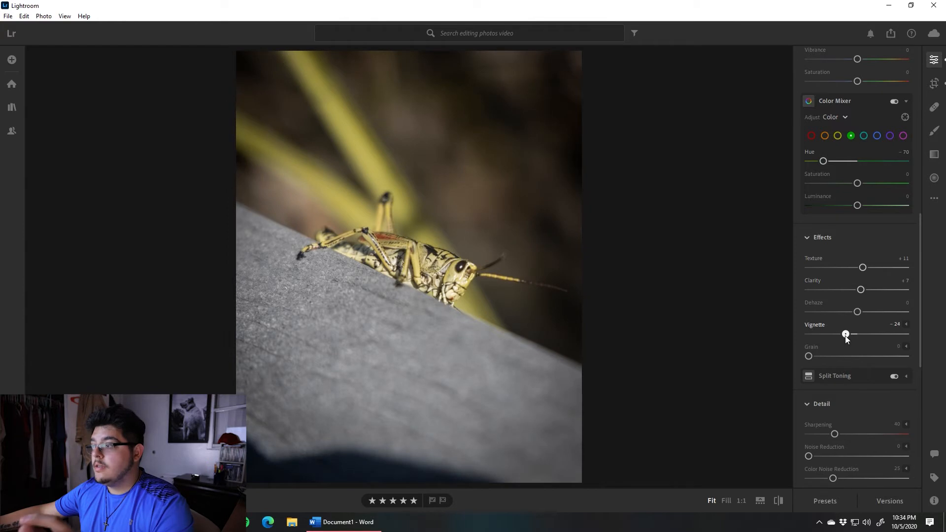
# - Add an inverted radial gradient around the grasshopper with Exposure -0.20 and both Texture and Clarity at -100
pyautogui.click(934, 179)
pyautogui.moveTo(416, 247); pyautogui.dragTo(552, 390)
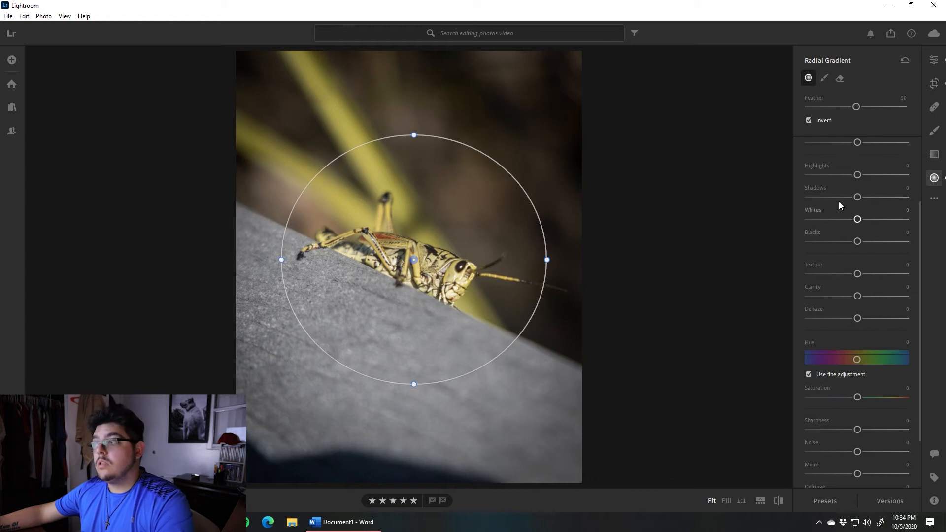
pyautogui.scroll(3, 855, 207)
pyautogui.moveTo(857, 214); pyautogui.dragTo(855, 216)
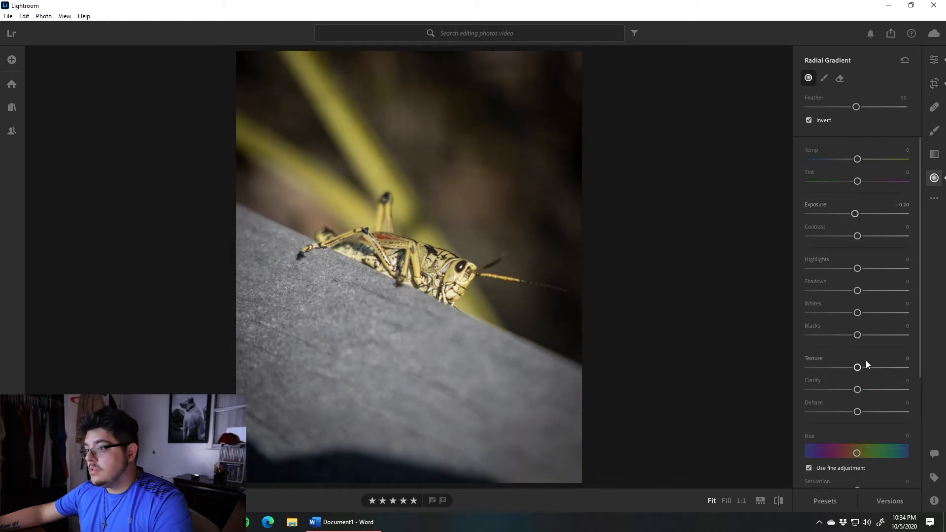
pyautogui.moveTo(857, 389); pyautogui.dragTo(811, 393)
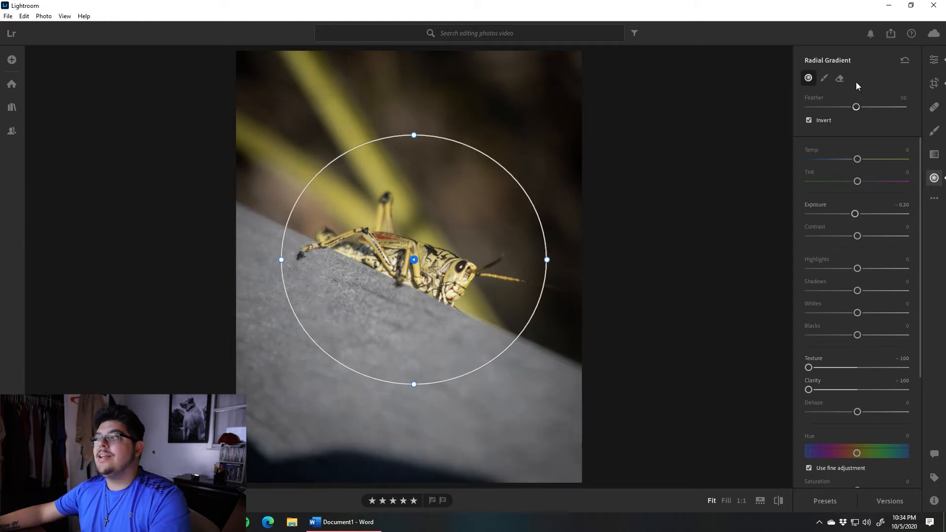
pyautogui.click(932, 61)
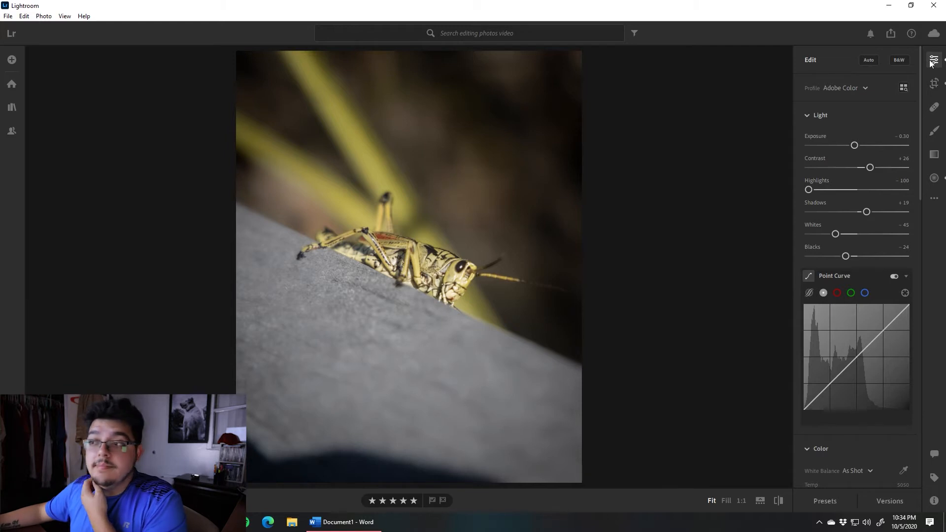
# - Paste the copied edit settings onto the lily pad photo and set Exposure +0.86, Contrast +26, Highlights -67, Shadows +45, Whites -16 and Blacks +26
pyautogui.press('Right')
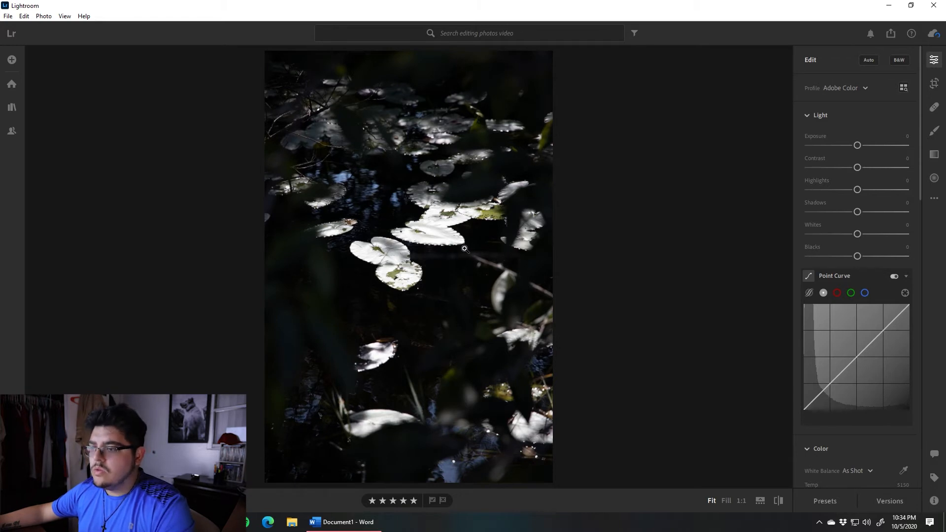
pyautogui.hotkey('ctrl', 'shift', 'v')
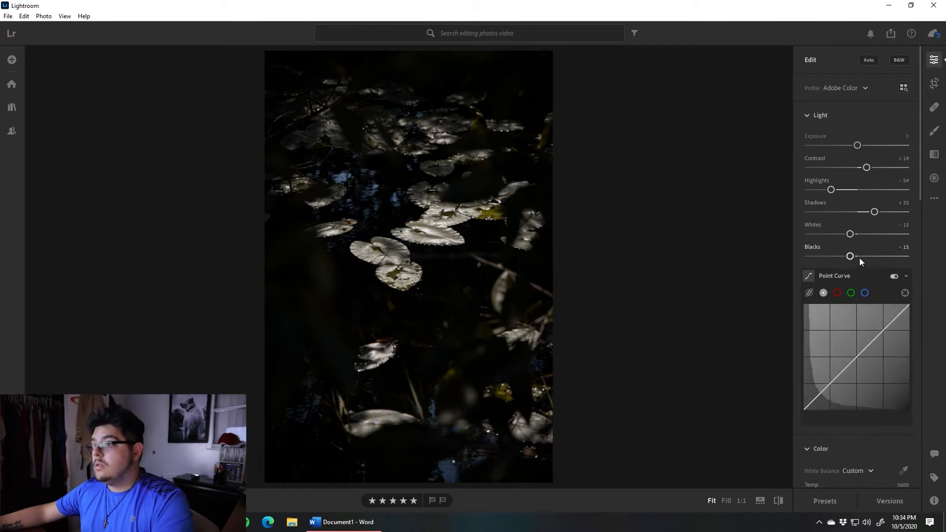
pyautogui.moveTo(854, 256); pyautogui.dragTo(873, 255)
pyautogui.click(850, 233)
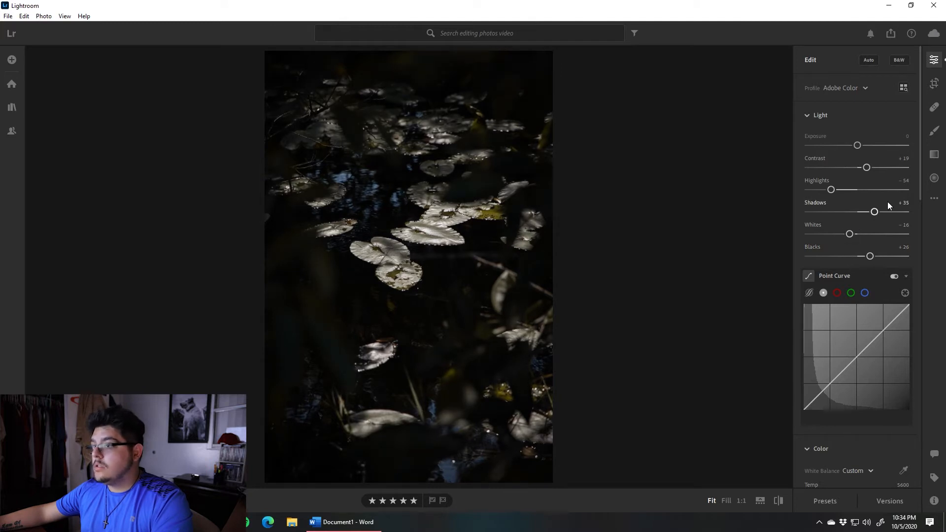
pyautogui.moveTo(876, 213); pyautogui.dragTo(881, 212)
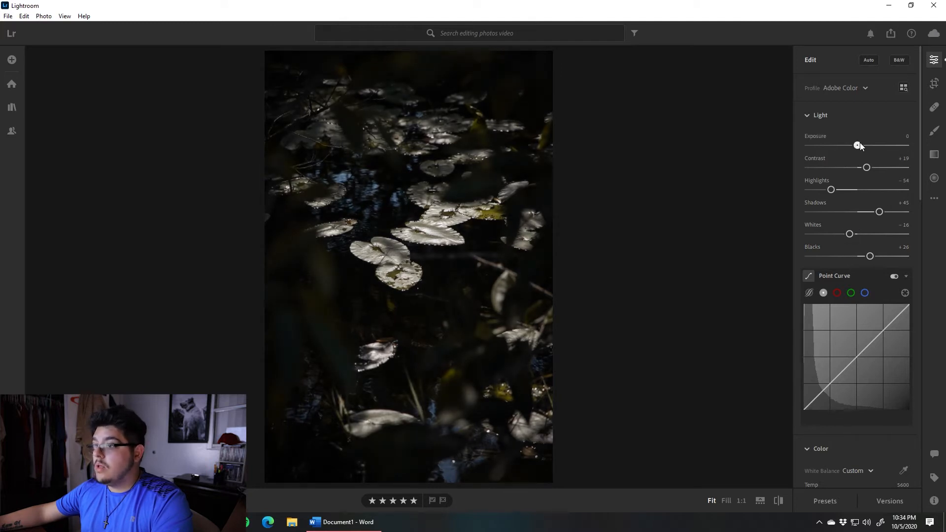
pyautogui.moveTo(859, 144); pyautogui.dragTo(867, 144)
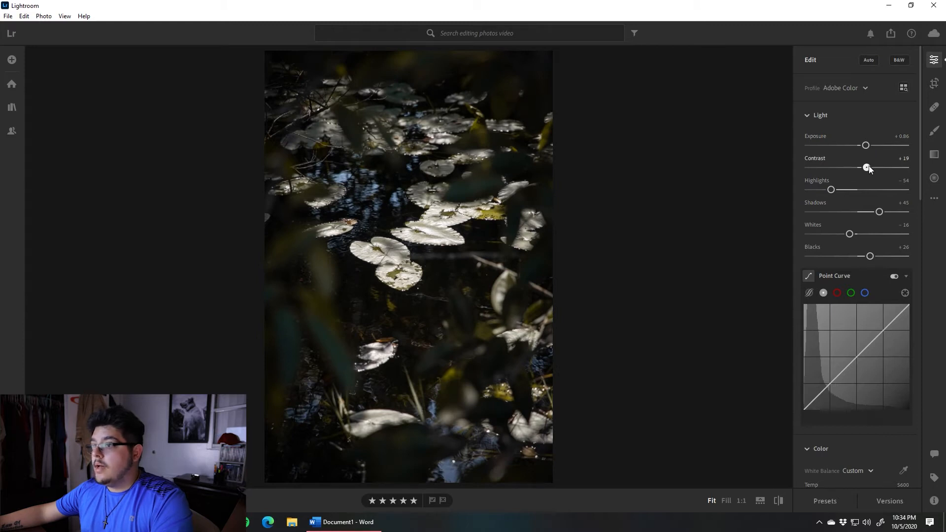
pyautogui.moveTo(873, 168); pyautogui.dragTo(825, 190)
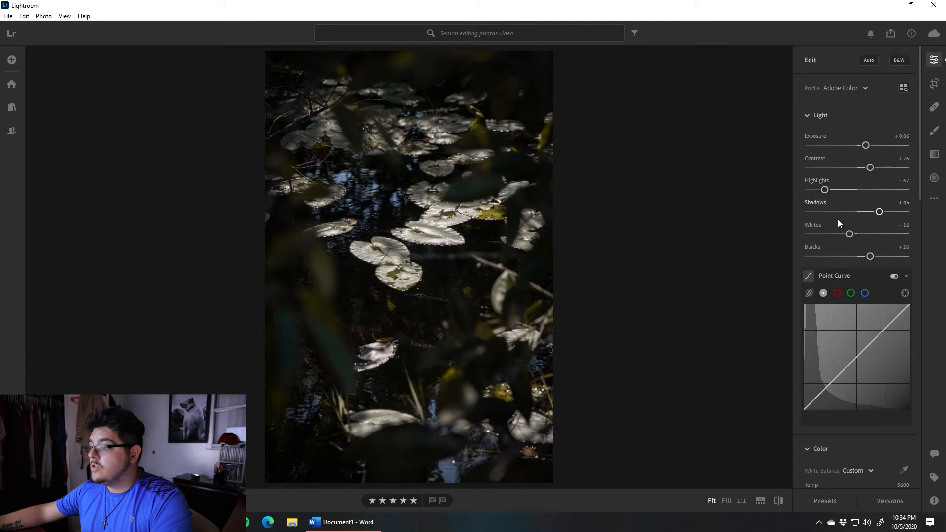
pyautogui.click(780, 501)
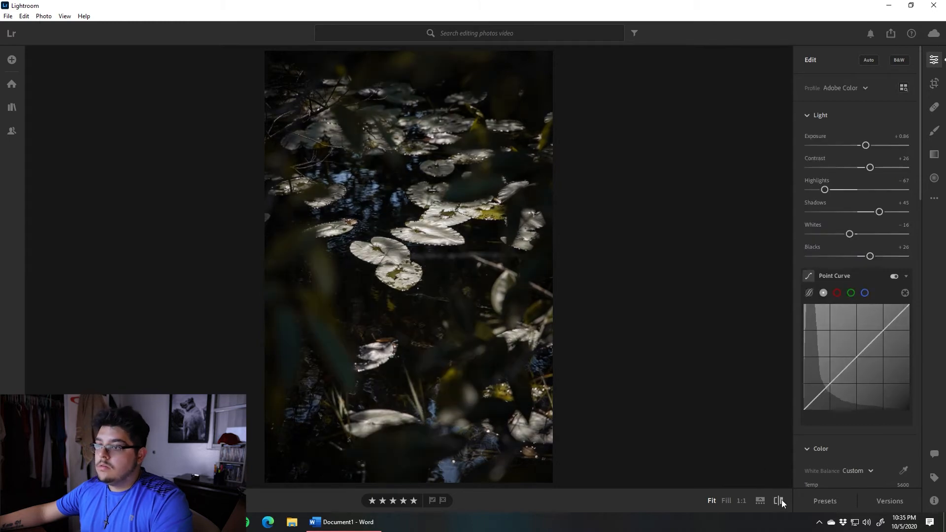
pyautogui.click(781, 500)
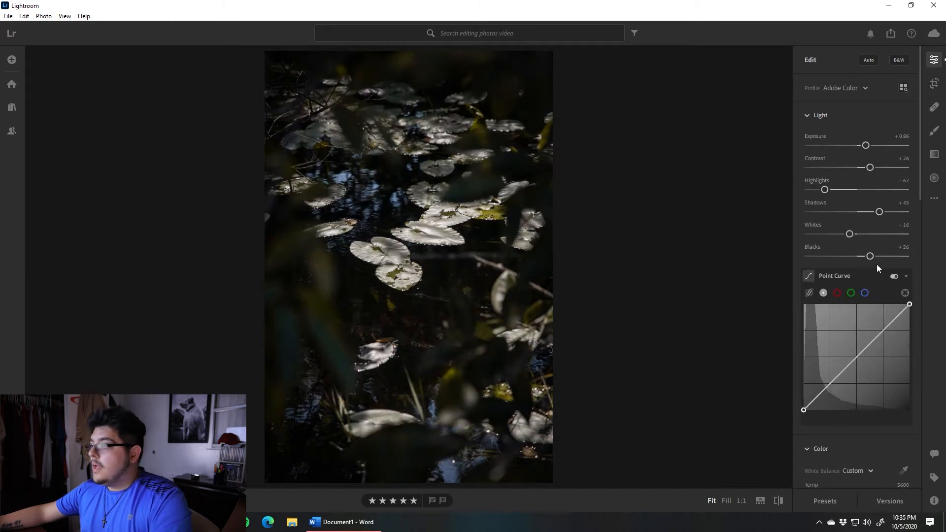
# - Set the green hue of the lily pad photo to -90 in the Color Mixer
pyautogui.scroll(-8, 880, 279)
pyautogui.moveTo(819, 256)
pyautogui.mouseDown()
pyautogui.moveTo(811, 256)
pyautogui.moveTo(920, 256)
pyautogui.moveTo(778, 261)
pyautogui.moveTo(813, 258)
pyautogui.mouseUp()
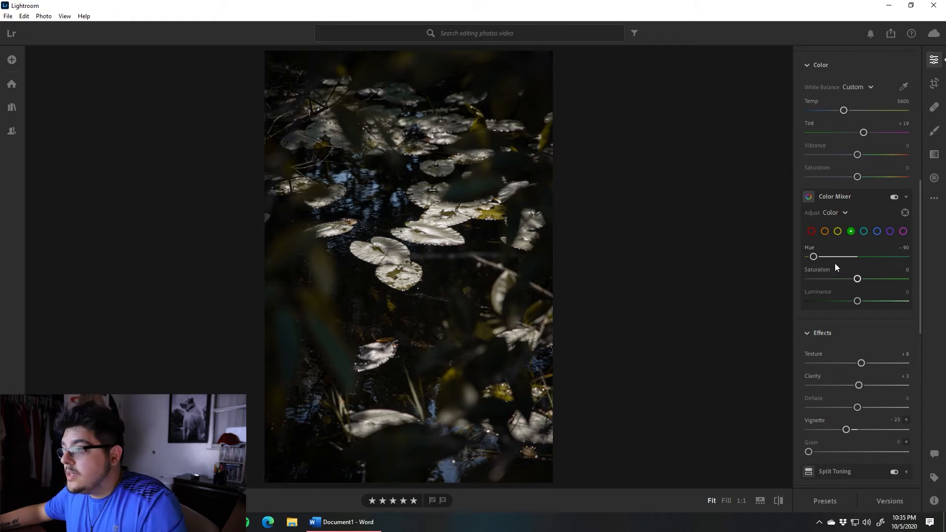
pyautogui.scroll(-4, 863, 211)
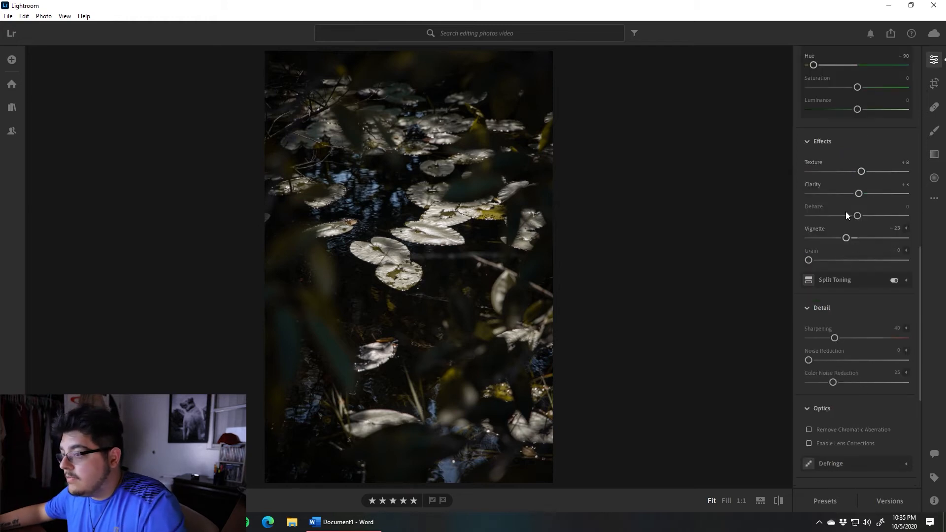
# - Center an inverted radial gradient on the middle lily pads, set its exposure to -0.52 and show its mask overlay
pyautogui.click(934, 178)
pyautogui.moveTo(384, 228)
pyautogui.mouseDown()
pyautogui.moveTo(474, 314)
pyautogui.moveTo(500, 357)
pyautogui.mouseUp()
pyautogui.moveTo(402, 241); pyautogui.dragTo(425, 264)
pyautogui.scroll(3, 837, 222)
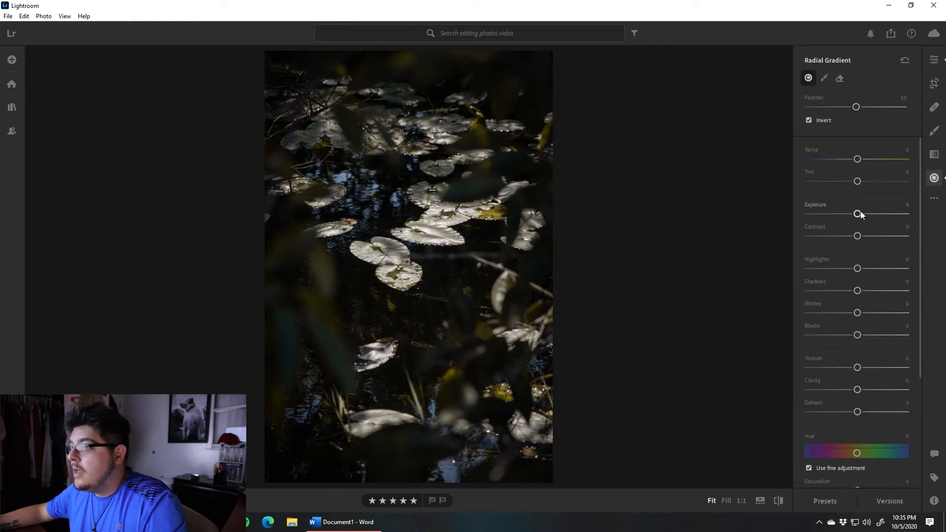
pyautogui.moveTo(857, 214); pyautogui.dragTo(850, 214)
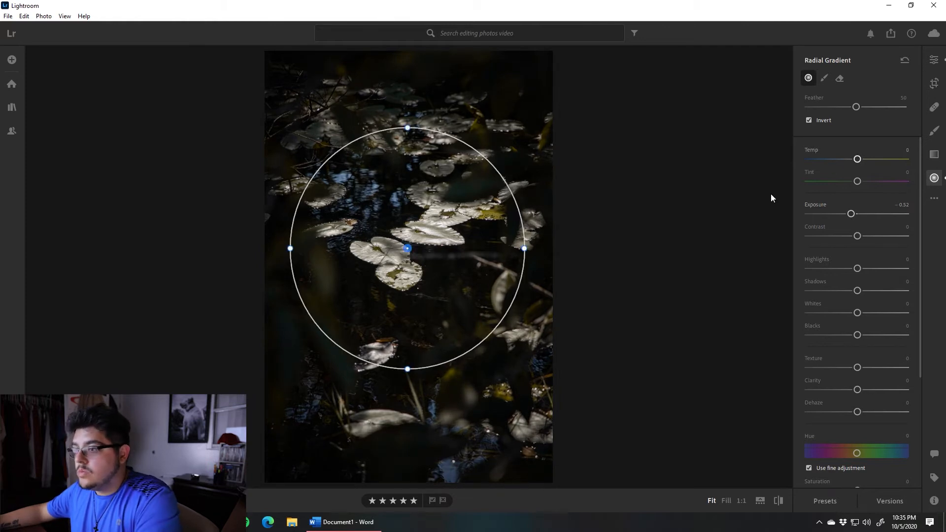
pyautogui.press('o')
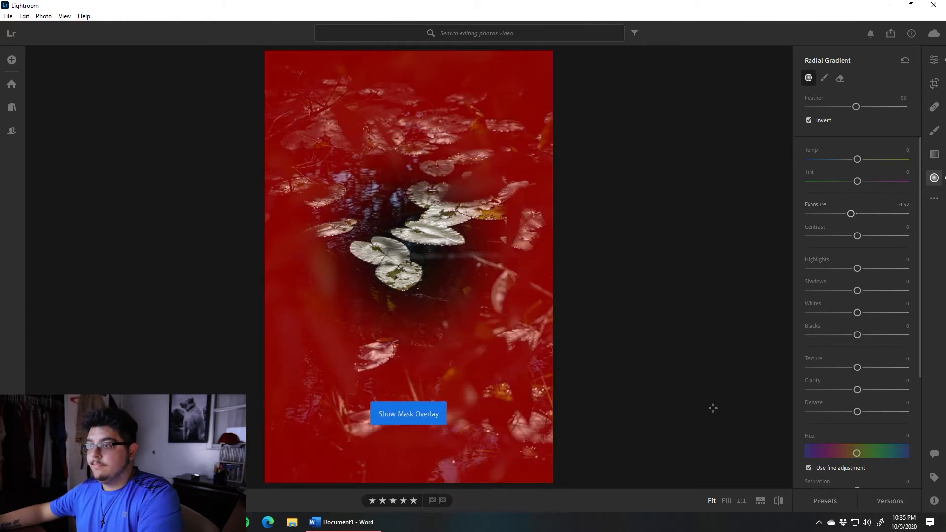
pyautogui.press('o')
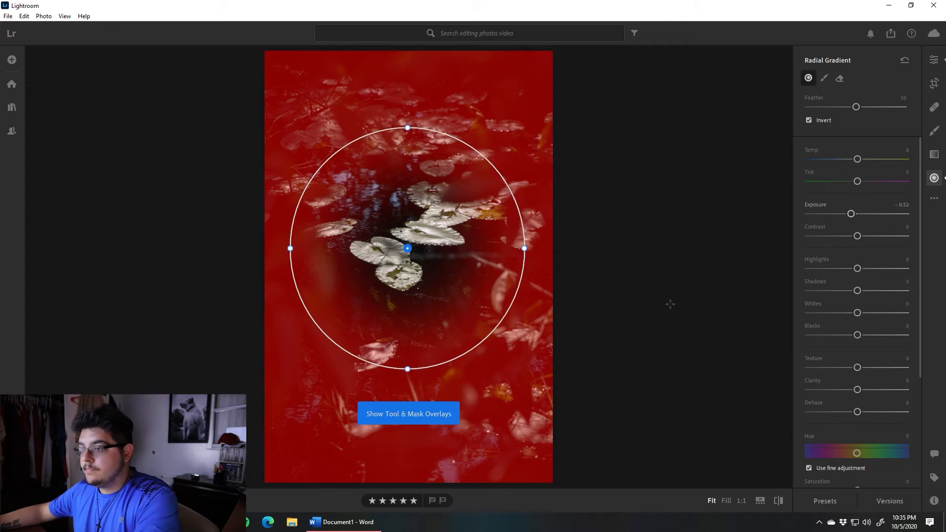
# - Hide the gradient's mask overlay on the lily pad photo and compare the edit with the original
pyautogui.press('o')
pyautogui.press('o')
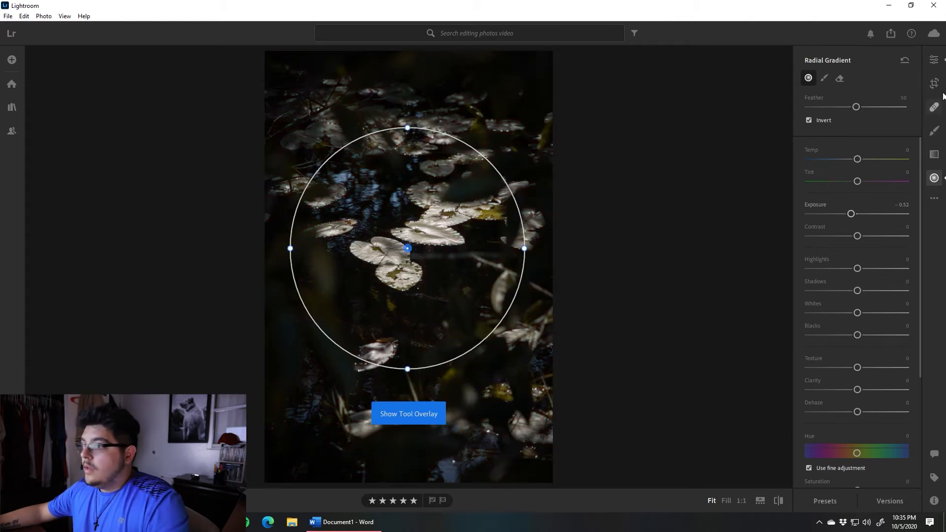
pyautogui.click(934, 60)
pyautogui.click(778, 502)
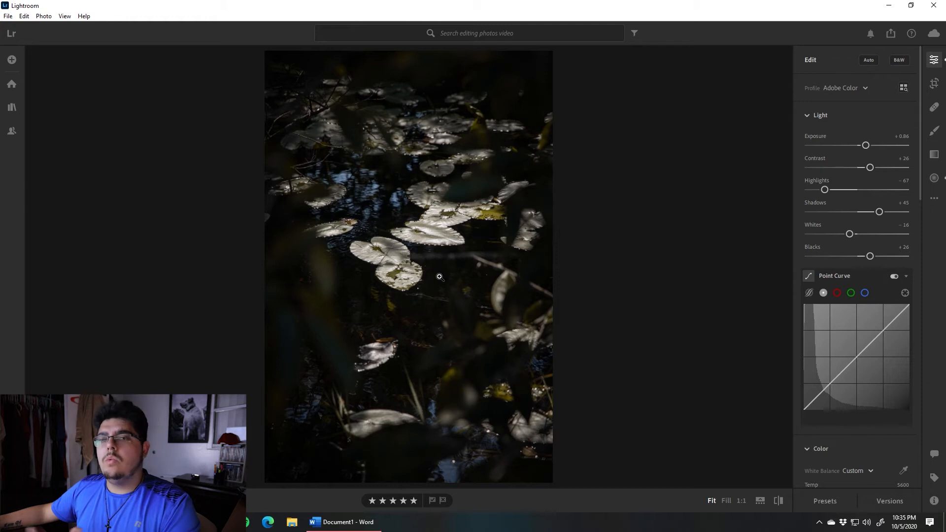
# - Crop the lily pad photo to the 4 x 5 / 8 x 10 aspect ratio
pyautogui.click(934, 91)
pyautogui.click(861, 83)
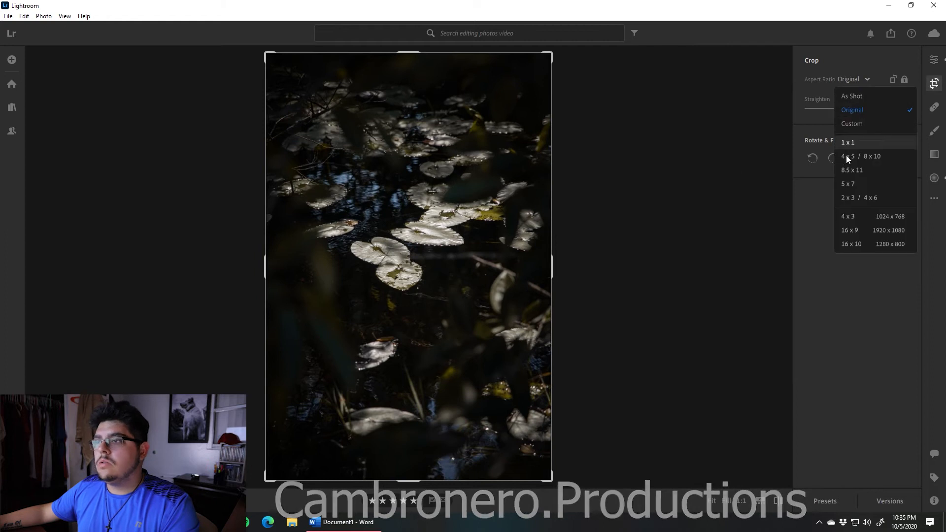
pyautogui.click(878, 162)
pyautogui.press('e')
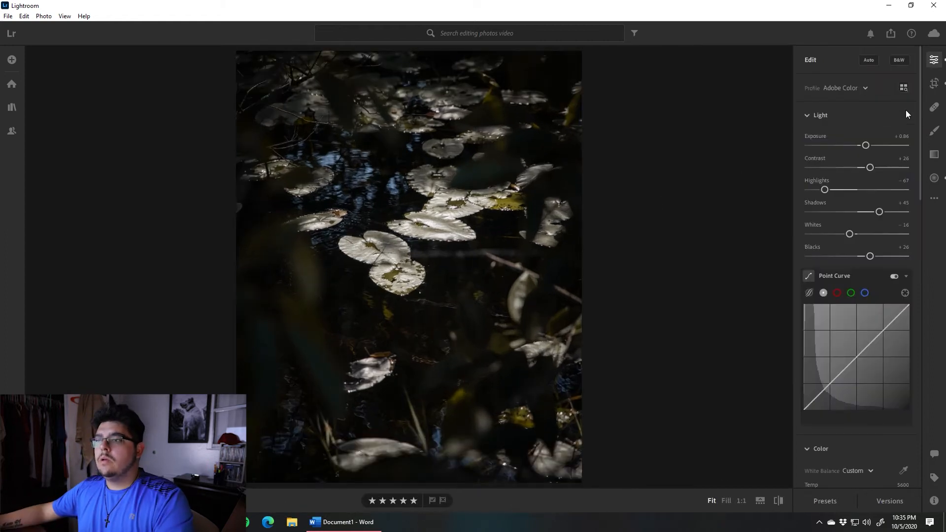
# - Review the two grasshopper photos, check the second one's crop, and go on to the portrait photo of the grassy field
pyautogui.press('Right')
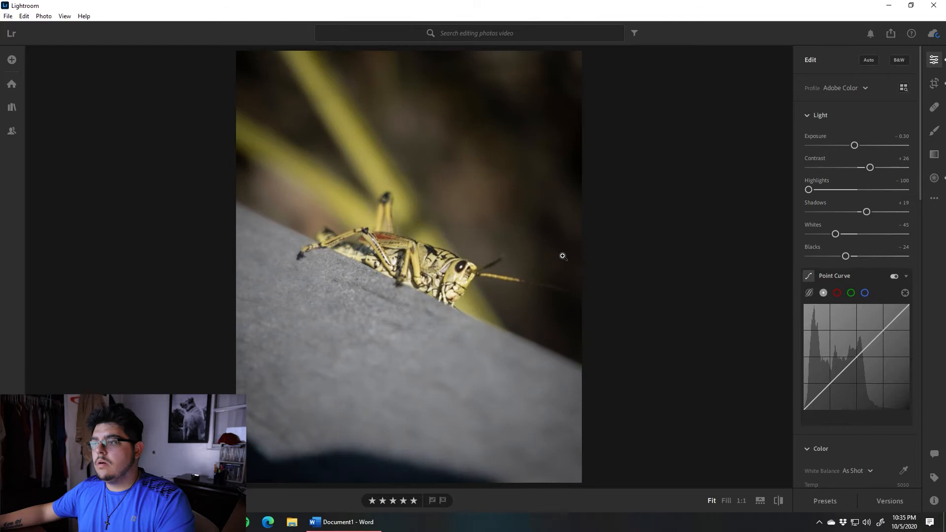
pyautogui.press('Right')
pyautogui.click(935, 88)
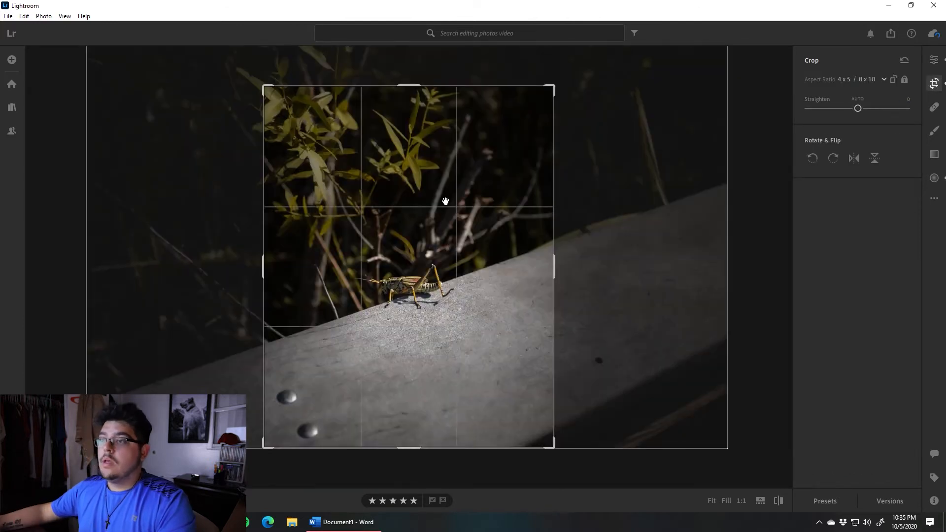
pyautogui.press('Return')
pyautogui.press('Right')
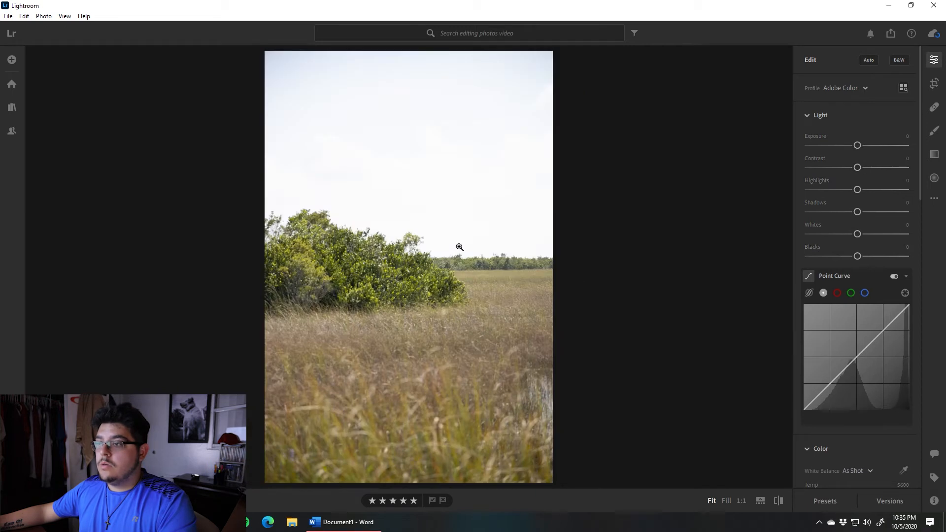
pyautogui.press('Right')
pyautogui.press('Left')
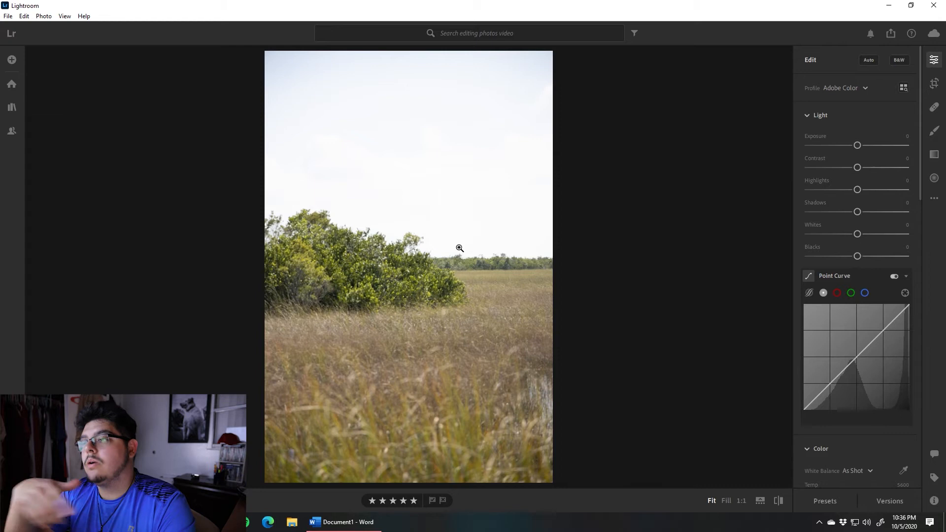
# - Straighten the grassy field photo within its crop until the distant horizon is level
pyautogui.press('c')
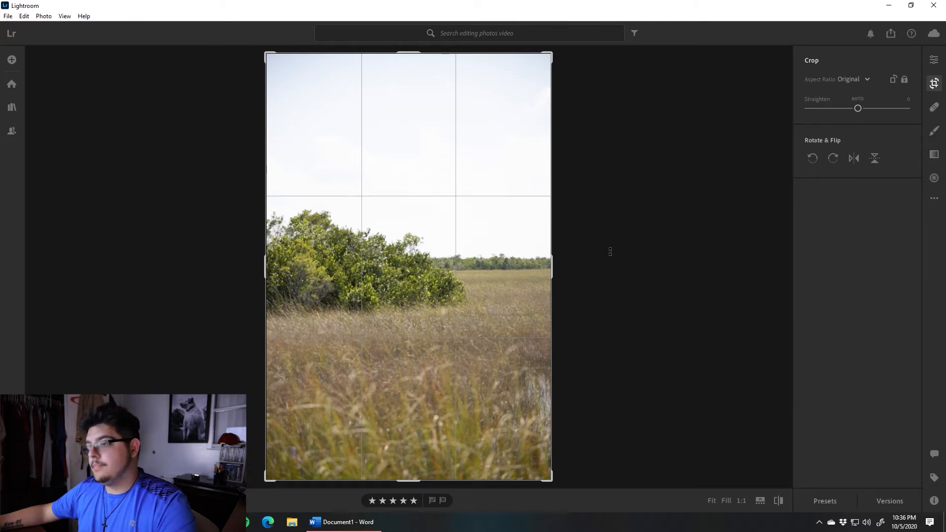
pyautogui.moveTo(607, 247); pyautogui.dragTo(601, 280)
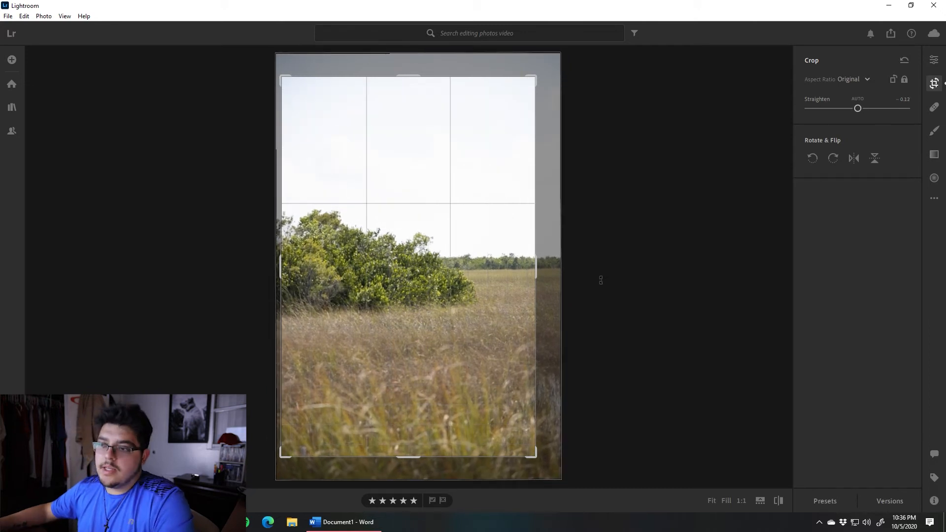
pyautogui.press('e')
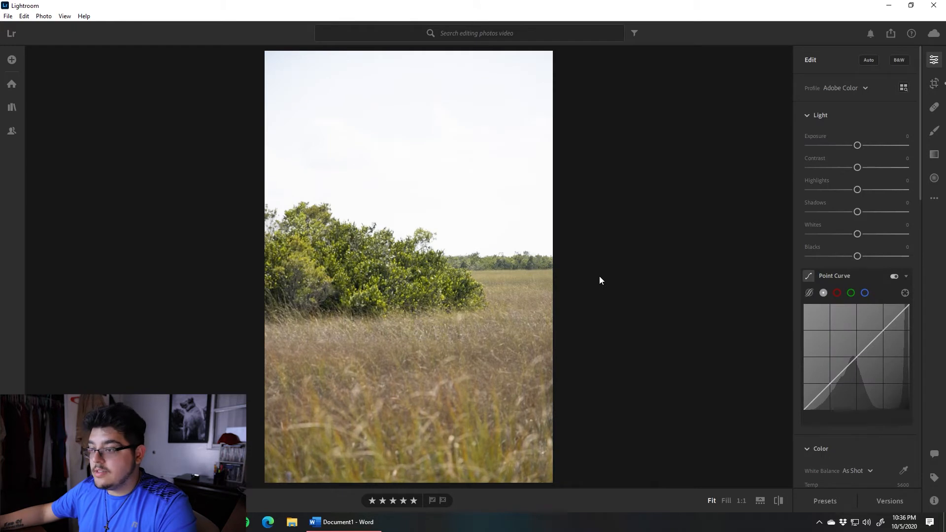
pyautogui.press('c')
pyautogui.moveTo(592, 260); pyautogui.dragTo(592, 263)
pyautogui.press('e')
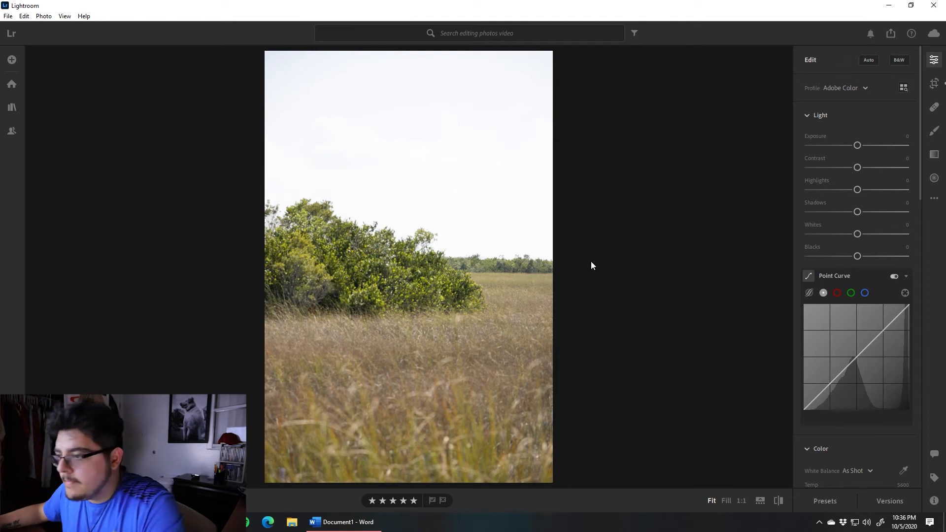
pyautogui.press('c')
pyautogui.moveTo(591, 264); pyautogui.dragTo(584, 271)
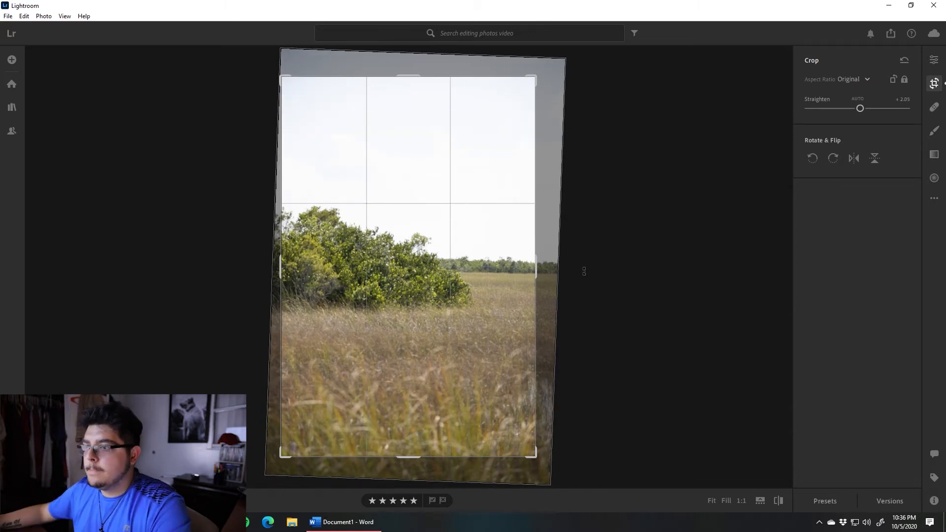
pyautogui.press('e')
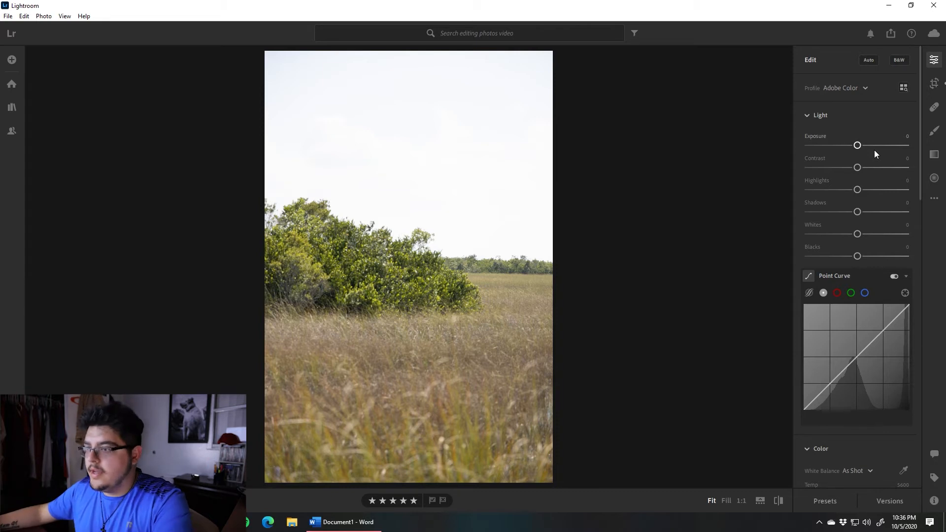
pyautogui.press('c')
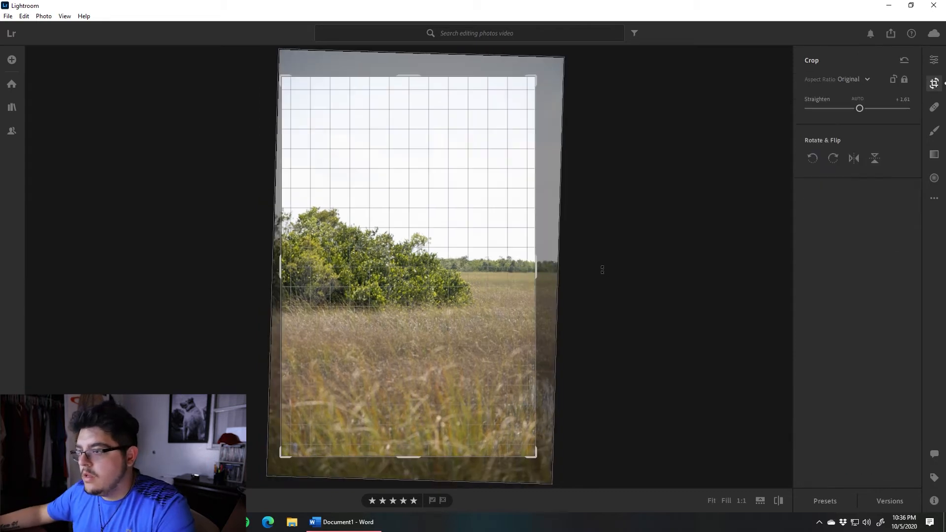
pyautogui.moveTo(602, 269); pyautogui.dragTo(602, 268)
pyautogui.press('c')
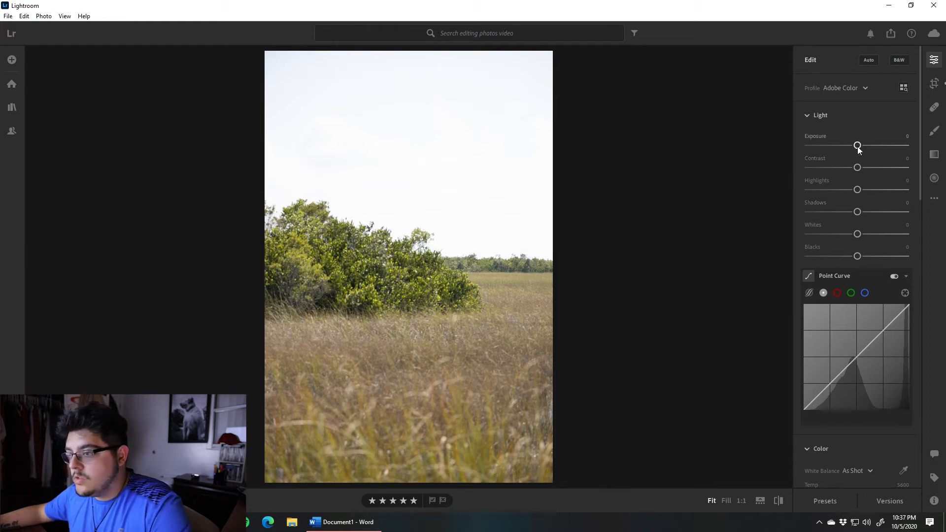
# - Try the copied edit settings on the grassy field photo and undo the paste
pyautogui.hotkey('ctrl', 'shift', 'v')
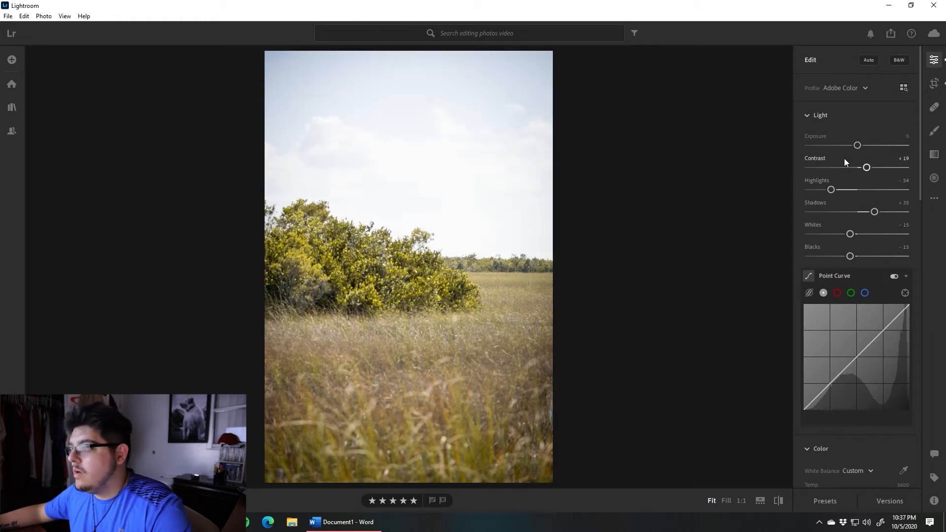
pyautogui.hotkey('ctrl', 'z')
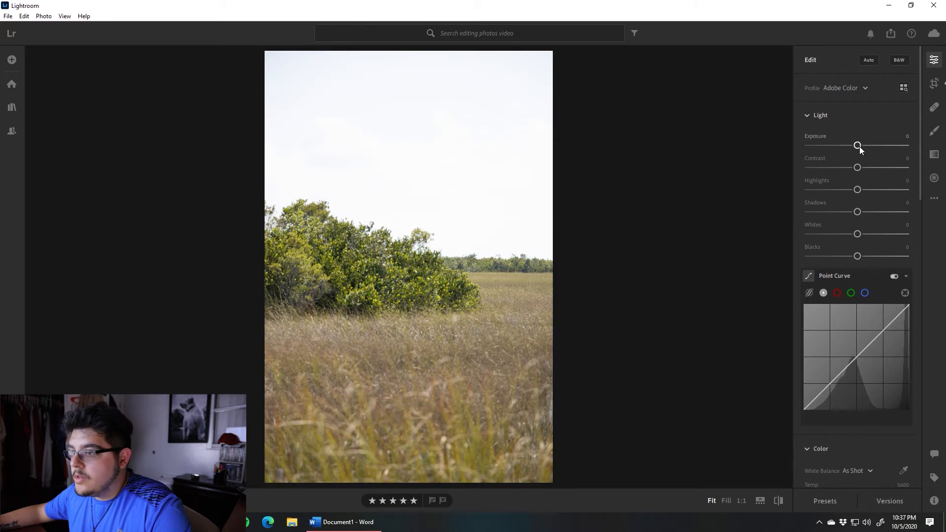
# - Set the field photo's Exposure to -0.40, Contrast +18, Shadows -11 and Blacks -12, with Highlights and Whites reset to 0
pyautogui.moveTo(857, 146); pyautogui.dragTo(797, 188)
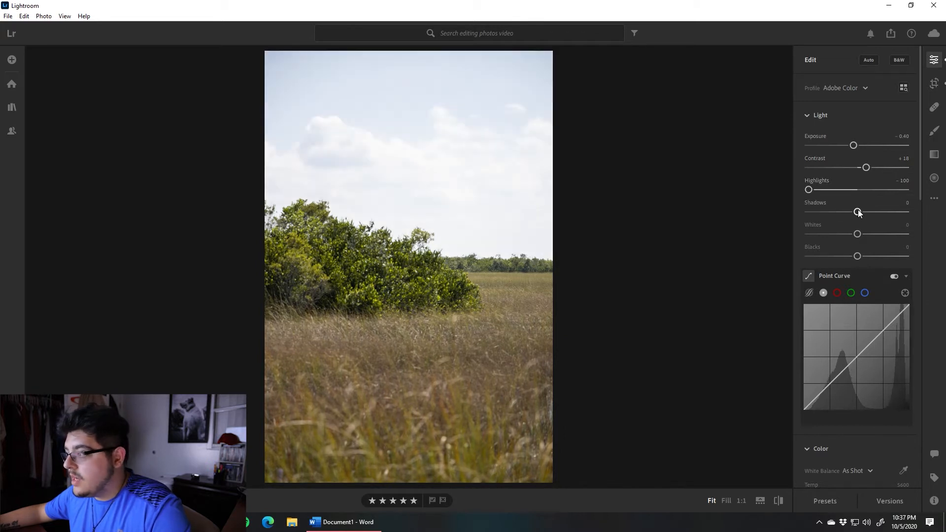
pyautogui.moveTo(859, 212); pyautogui.dragTo(824, 238)
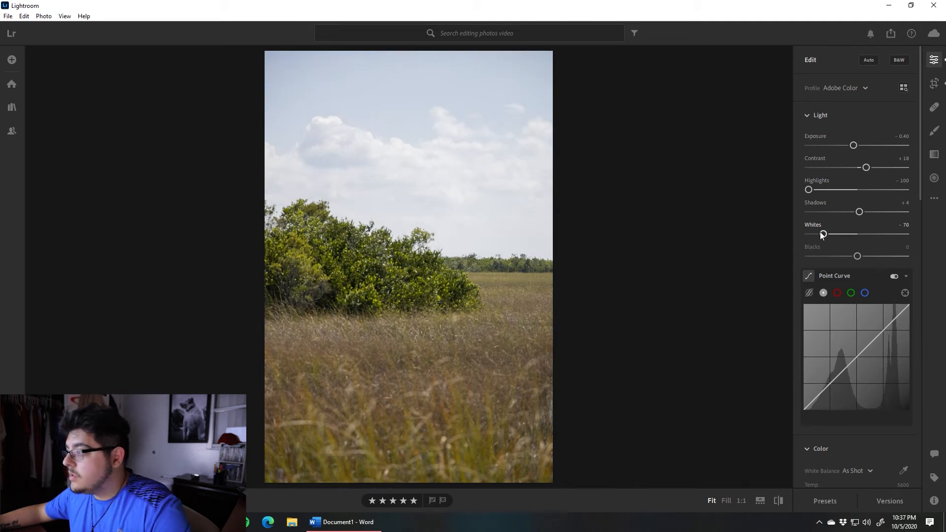
pyautogui.doubleClick(823, 234)
pyautogui.doubleClick(809, 187)
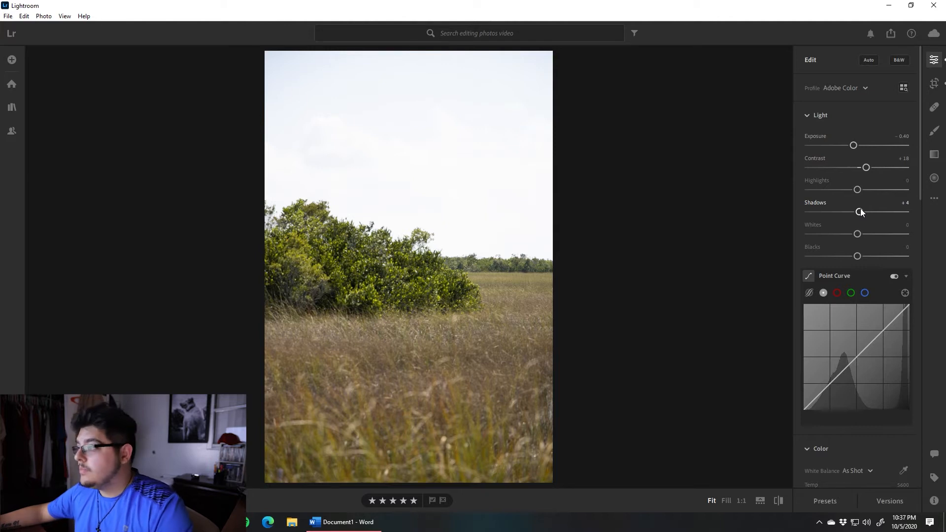
pyautogui.moveTo(859, 212); pyautogui.dragTo(852, 212)
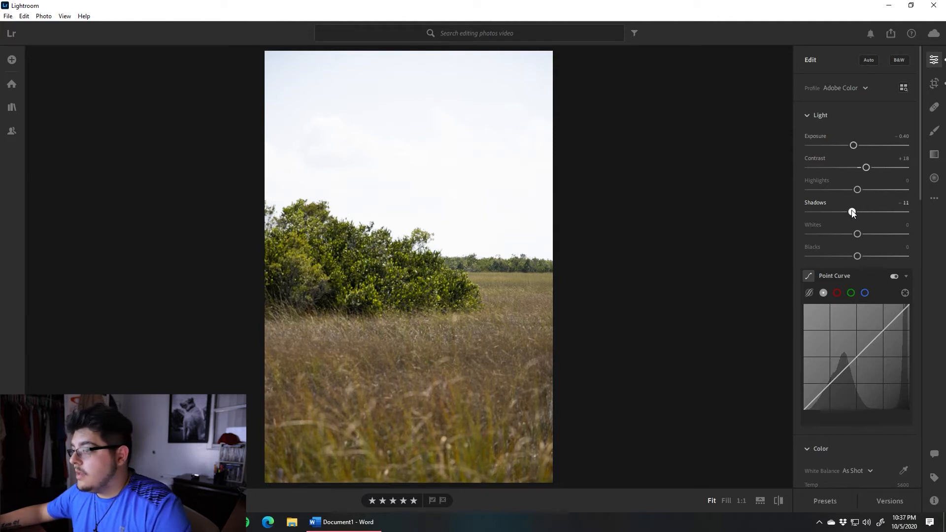
pyautogui.moveTo(860, 255); pyautogui.dragTo(853, 255)
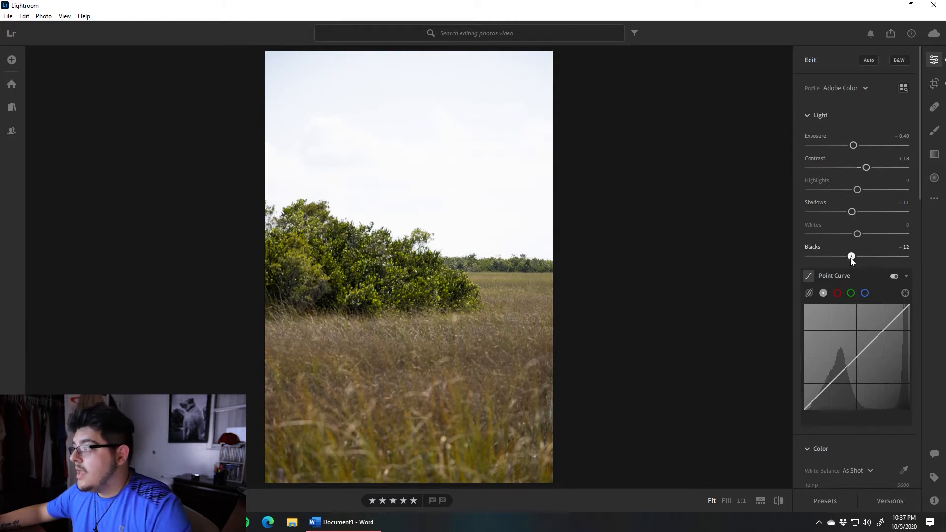
# - Try a linear gradient over the field photo's sky with Highlights and Whites at -100, and delete it
pyautogui.click(934, 154)
pyautogui.moveTo(389, 116); pyautogui.dragTo(423, 176)
pyautogui.moveTo(412, 225); pyautogui.dragTo(418, 266)
pyautogui.moveTo(417, 269); pyautogui.dragTo(417, 368)
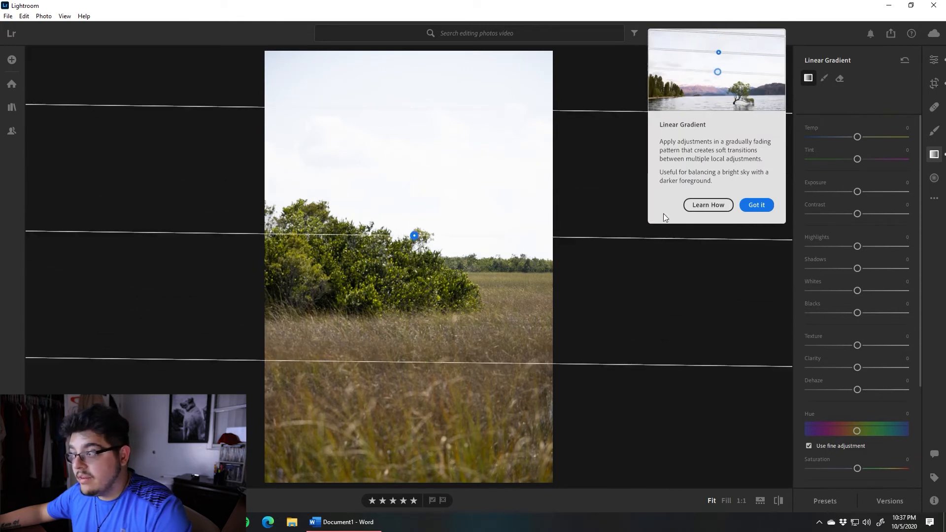
pyautogui.click(751, 204)
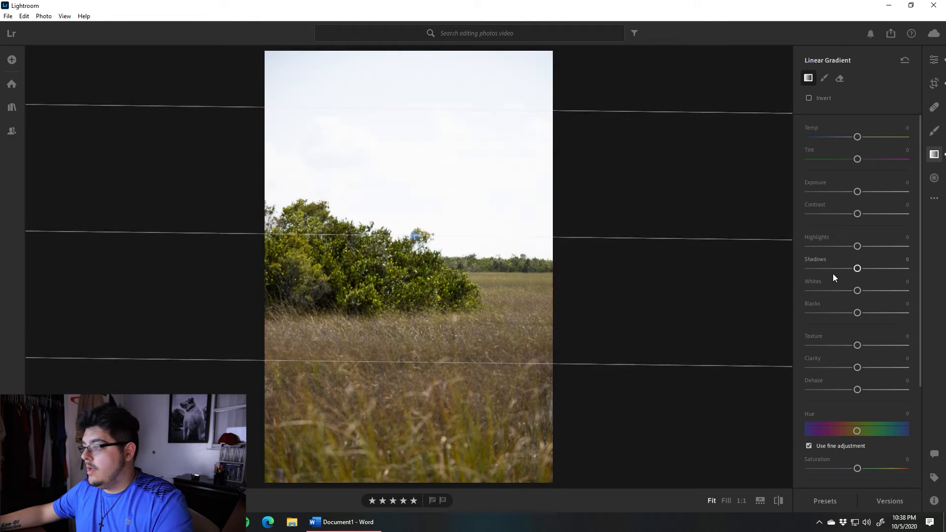
pyautogui.moveTo(858, 290); pyautogui.dragTo(809, 298)
pyautogui.moveTo(857, 246); pyautogui.dragTo(785, 247)
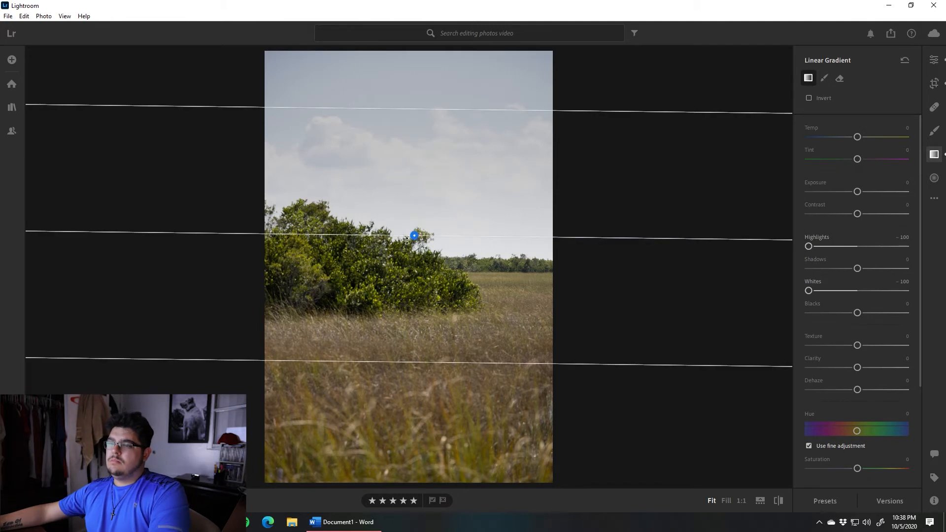
pyautogui.press('Delete')
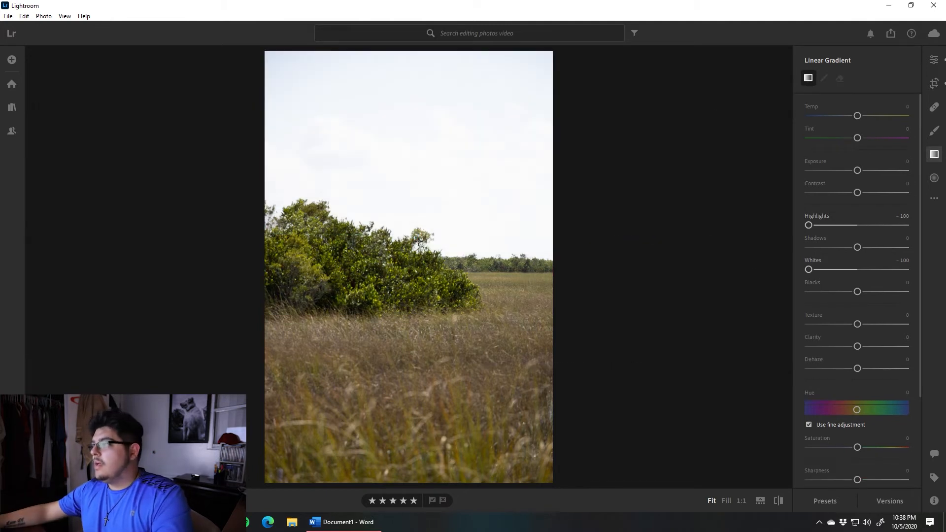
# - Set the whole field photo's Highlights to -100 and Whites to -95
pyautogui.click(933, 61)
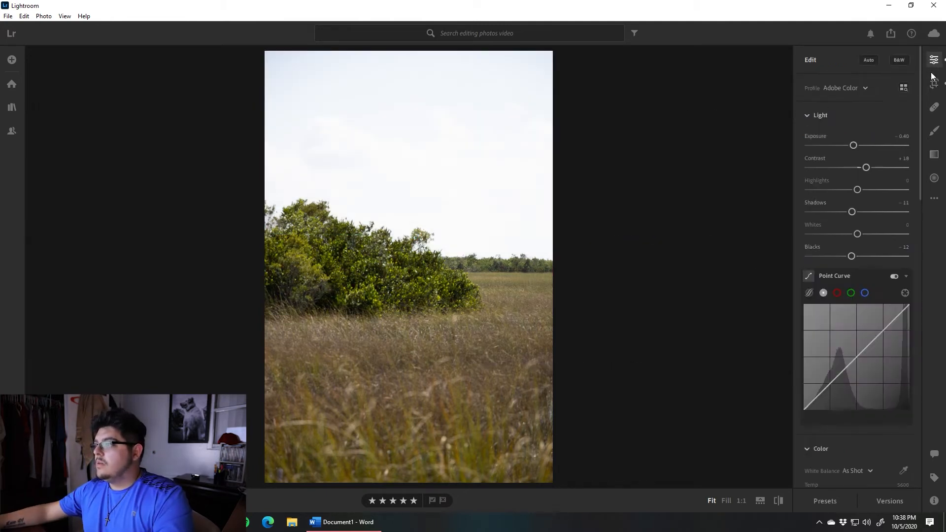
pyautogui.moveTo(857, 190); pyautogui.dragTo(804, 190)
pyautogui.moveTo(857, 234); pyautogui.dragTo(808, 237)
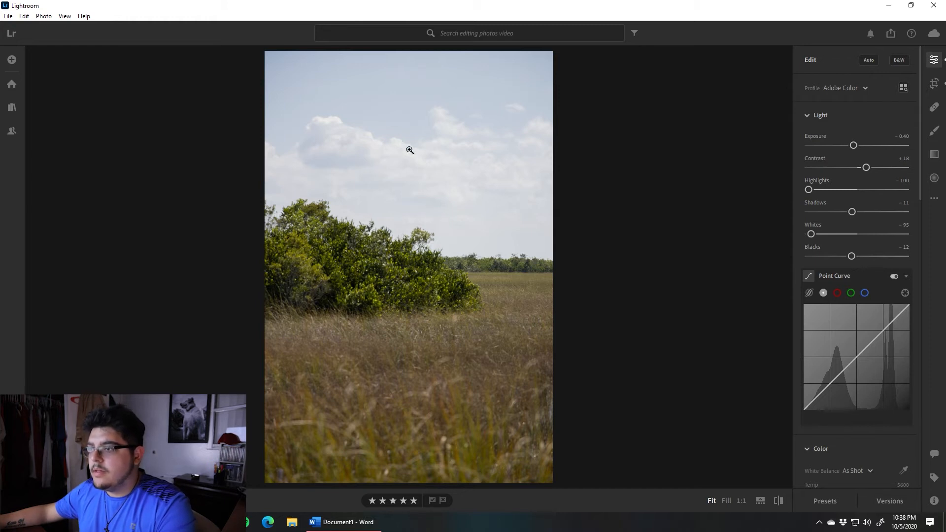
pyautogui.press('c')
pyautogui.press('e')
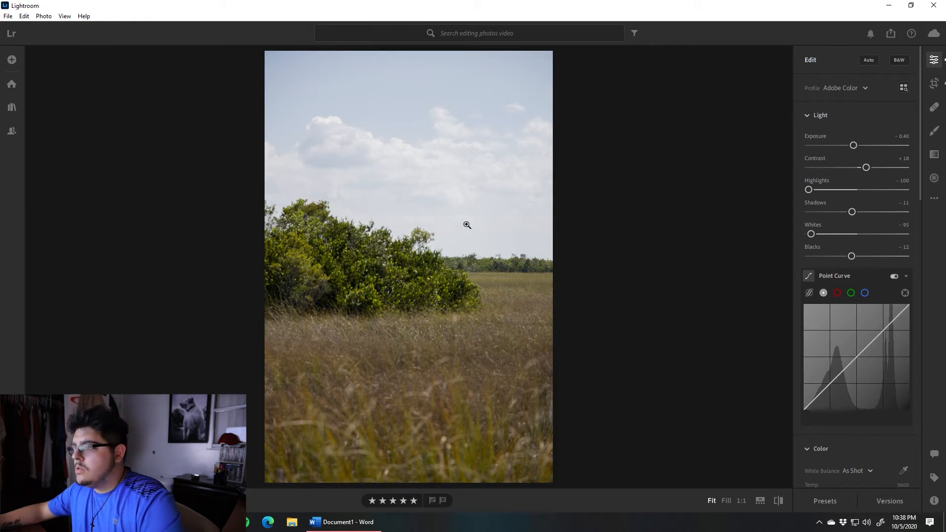
# - Set the field photo's green hue to -67 and blue saturation to +68 in the Color Mixer, and move to the next photo
pyautogui.scroll(-5, 886, 276)
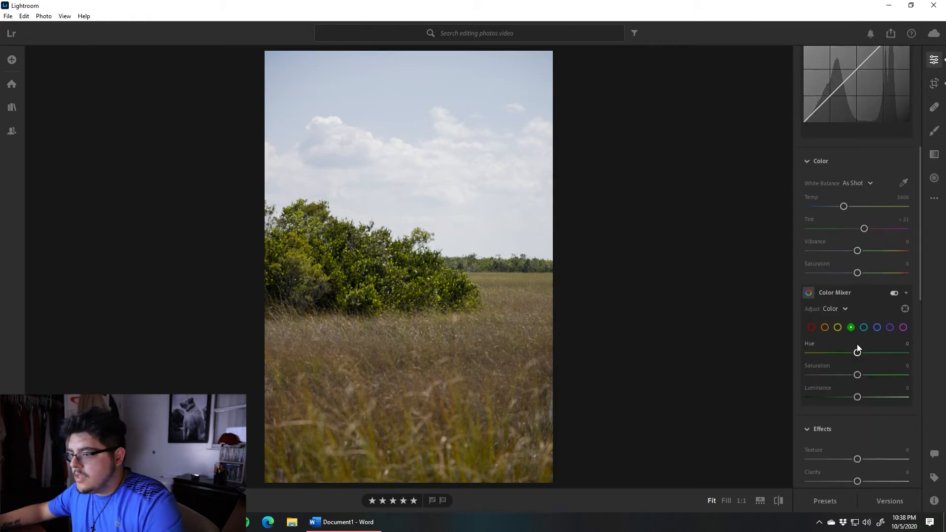
pyautogui.moveTo(853, 353); pyautogui.dragTo(827, 357)
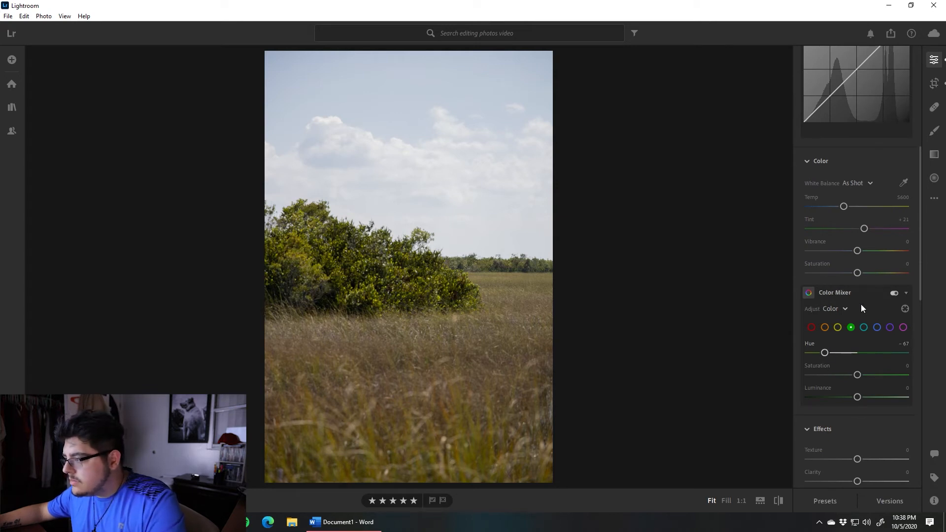
pyautogui.click(877, 327)
pyautogui.moveTo(858, 358); pyautogui.dragTo(906, 358)
pyautogui.doubleClick(846, 352)
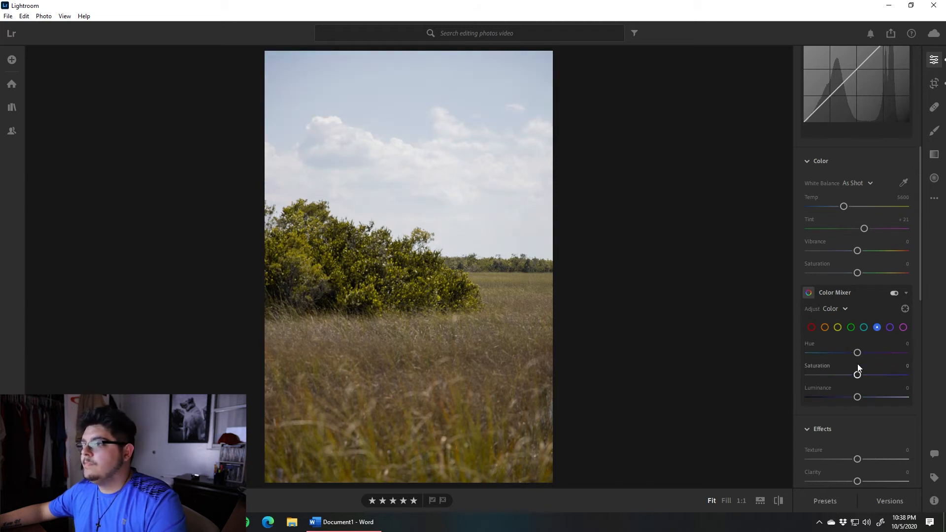
pyautogui.moveTo(857, 375); pyautogui.dragTo(891, 376)
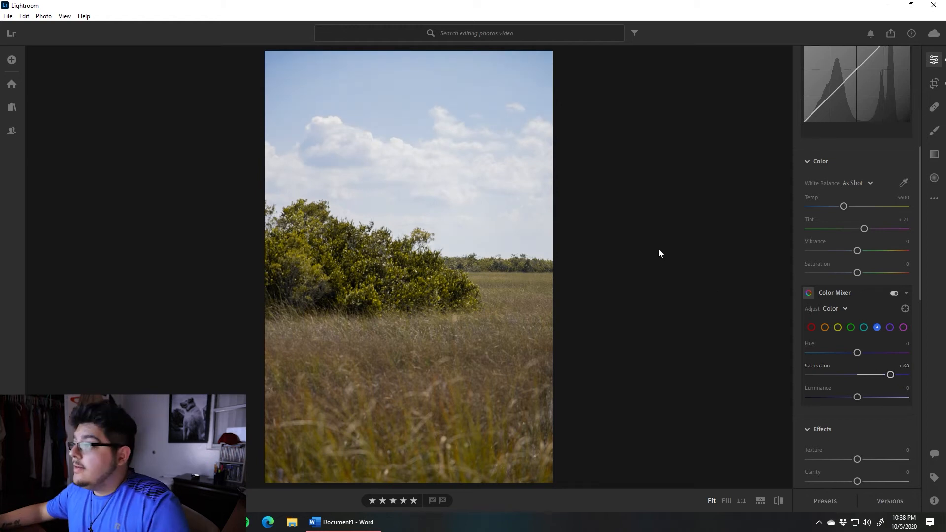
pyautogui.press('Right')
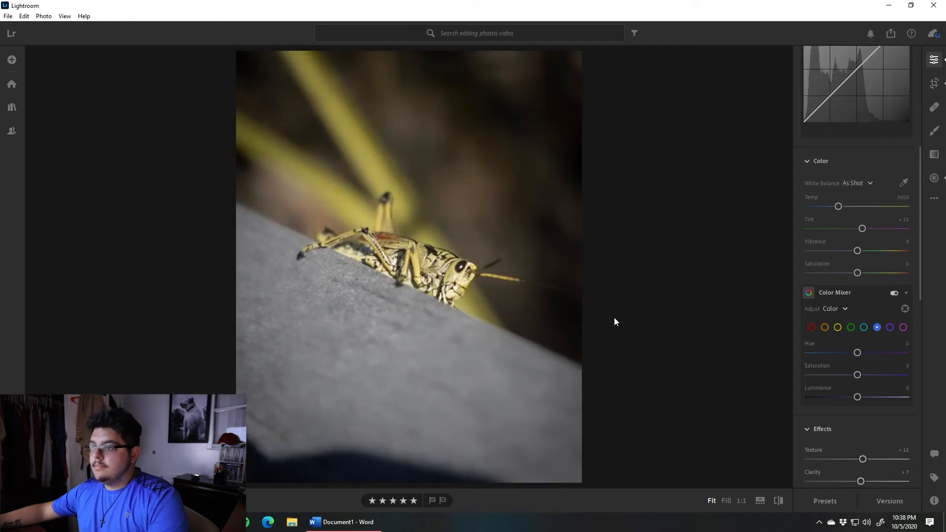
# - Return to the photo of the bush in the grassy field for further light edits
pyautogui.press('Left')
pyautogui.press('Left')
pyautogui.scroll(6, 915, 105)
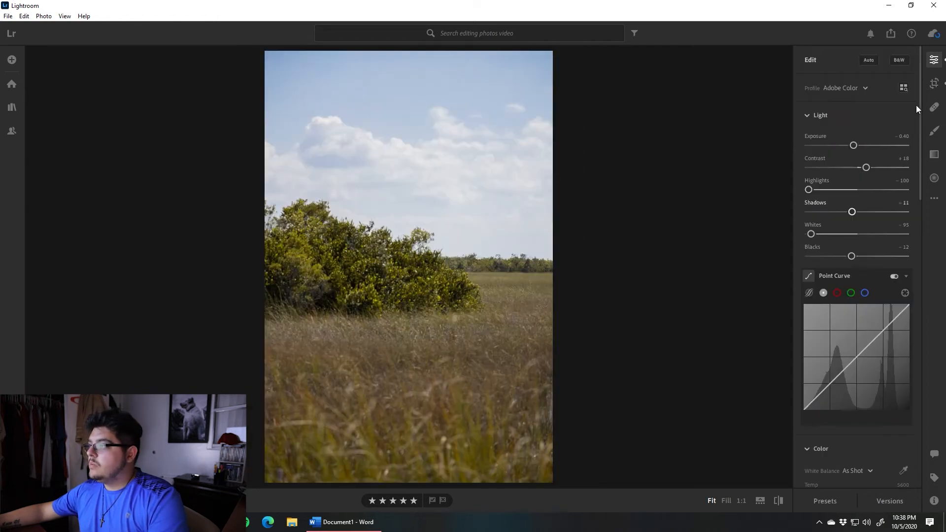
# - Try a black-and-white treatment on the field photo with Contrast at +25 and slightly lower Shadows
pyautogui.click(896, 60)
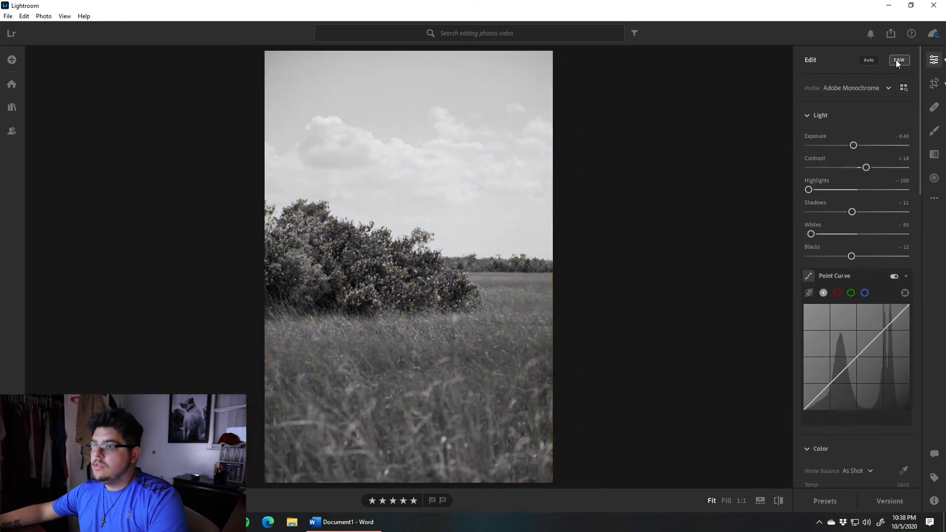
pyautogui.click(896, 60)
pyautogui.click(896, 60)
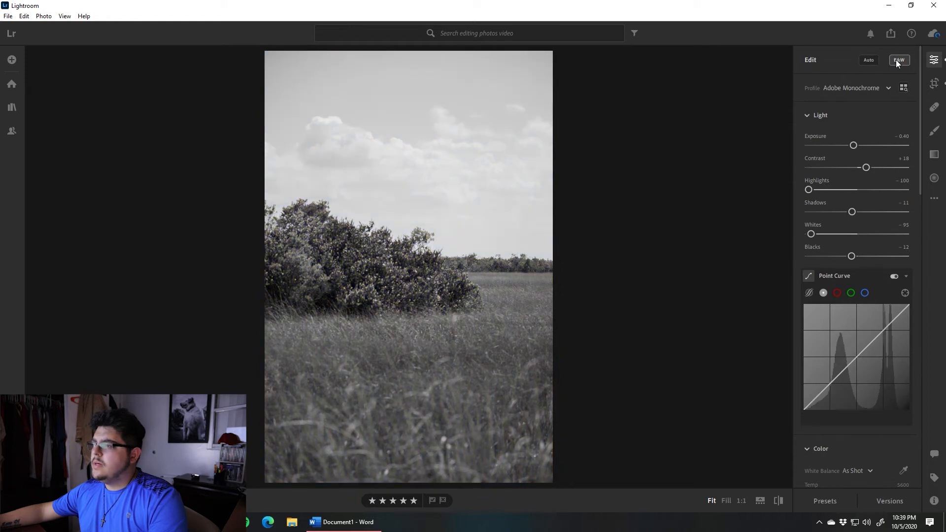
pyautogui.moveTo(866, 168); pyautogui.dragTo(850, 145)
pyautogui.moveTo(851, 213); pyautogui.dragTo(848, 212)
# - Undo the field photo's shadow, contrast and black-and-white changes, and check its crop
pyautogui.hotkey('ctrl', 'z')
pyautogui.hotkey('ctrl', 'z')
pyautogui.hotkey('ctrl', 'z')
pyautogui.hotkey('ctrl', 'z')
pyautogui.hotkey('ctrl', 'z')
pyautogui.hotkey('ctrl', 'z')
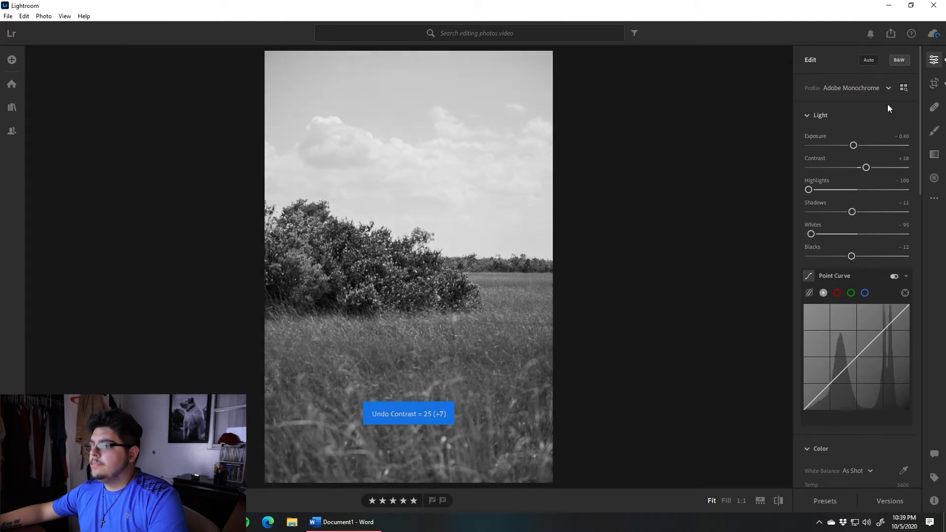
pyautogui.press('c')
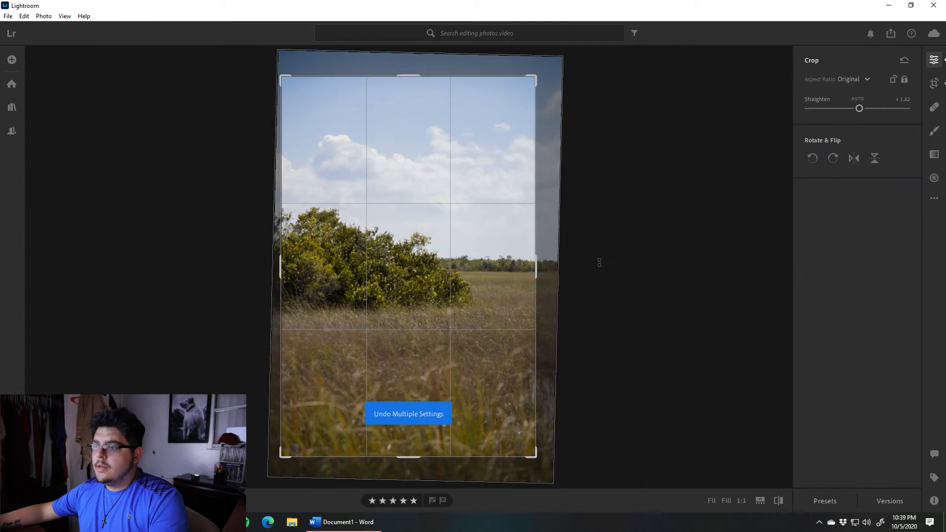
pyautogui.press('e')
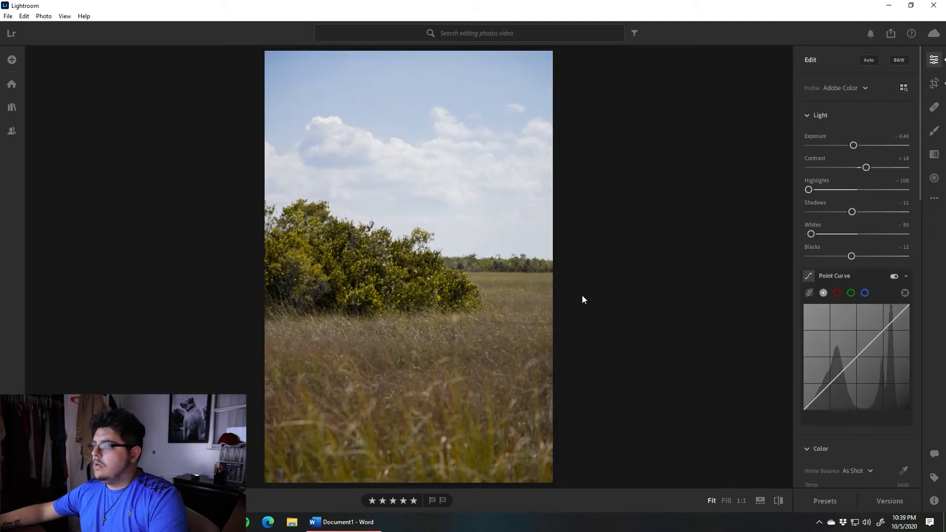
# - Darken the surroundings of the bush with an inverted radial gradient at Exposure -0.84, and compare with the original
pyautogui.click(934, 178)
pyautogui.moveTo(326, 237); pyautogui.dragTo(384, 276)
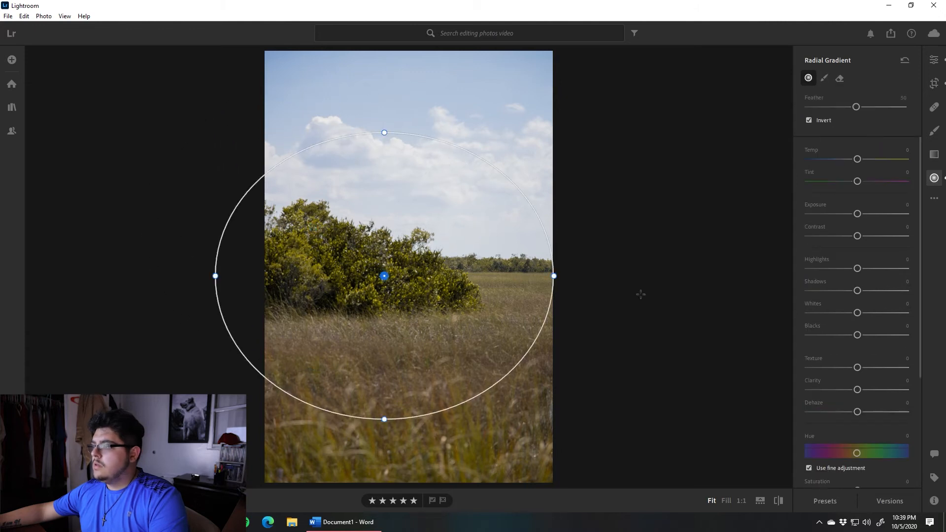
pyautogui.moveTo(857, 213); pyautogui.dragTo(846, 214)
pyautogui.moveTo(455, 268); pyautogui.dragTo(472, 268)
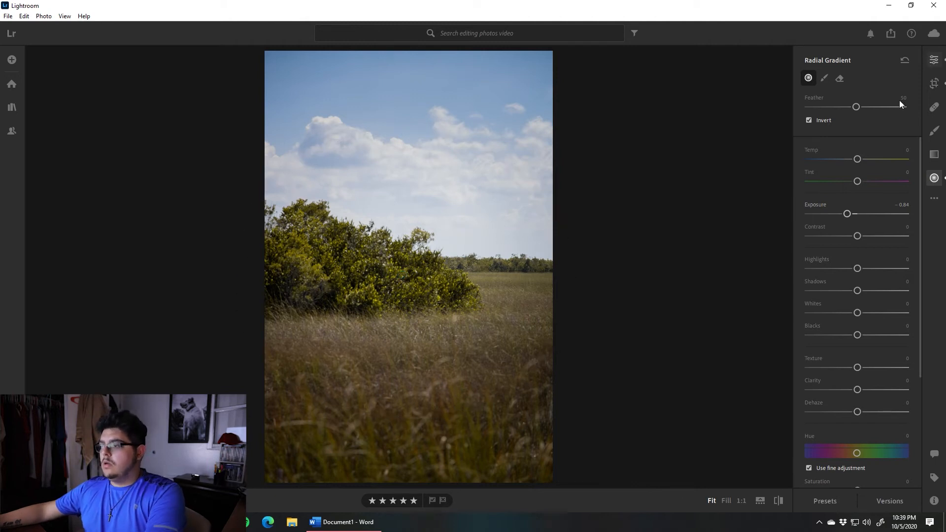
pyautogui.press('e')
pyautogui.click(773, 501)
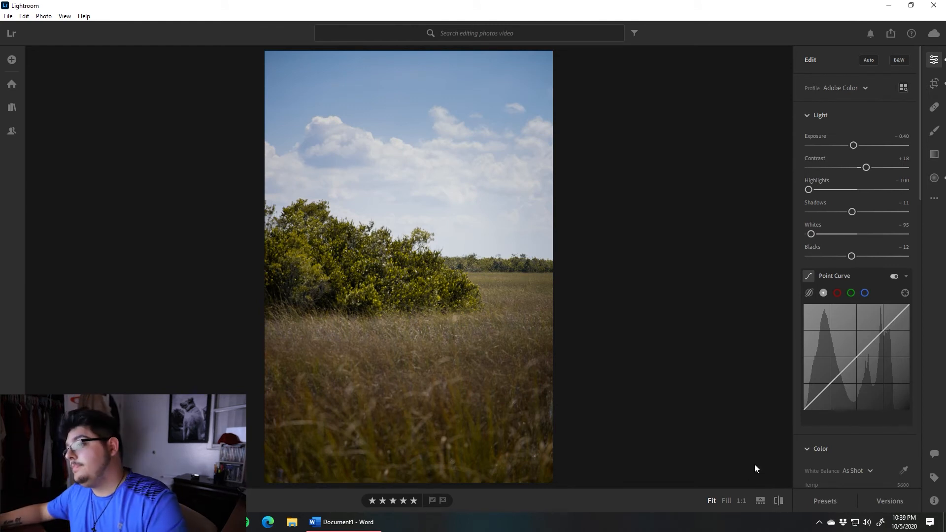
# - Move to the purple flower photo, inspect the flower up close, and apply the copied edit settings
pyautogui.press('Right')
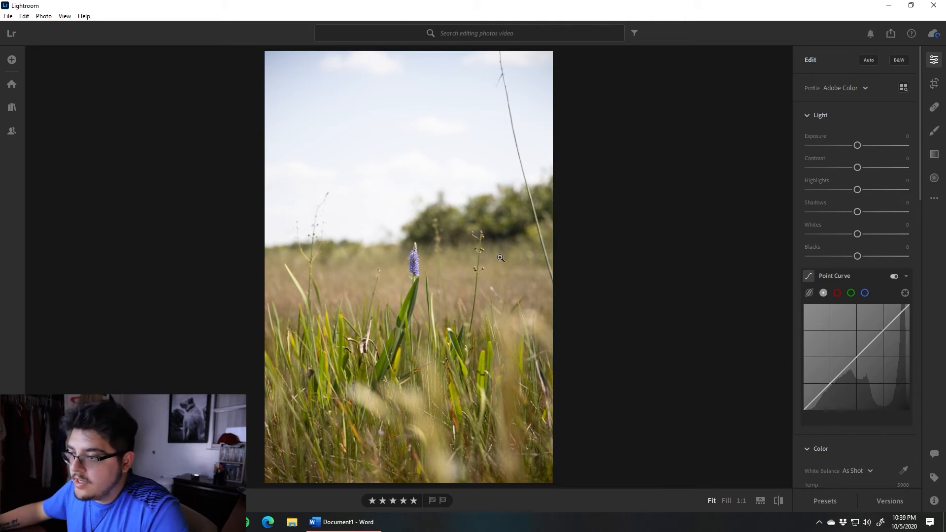
pyautogui.click(417, 265)
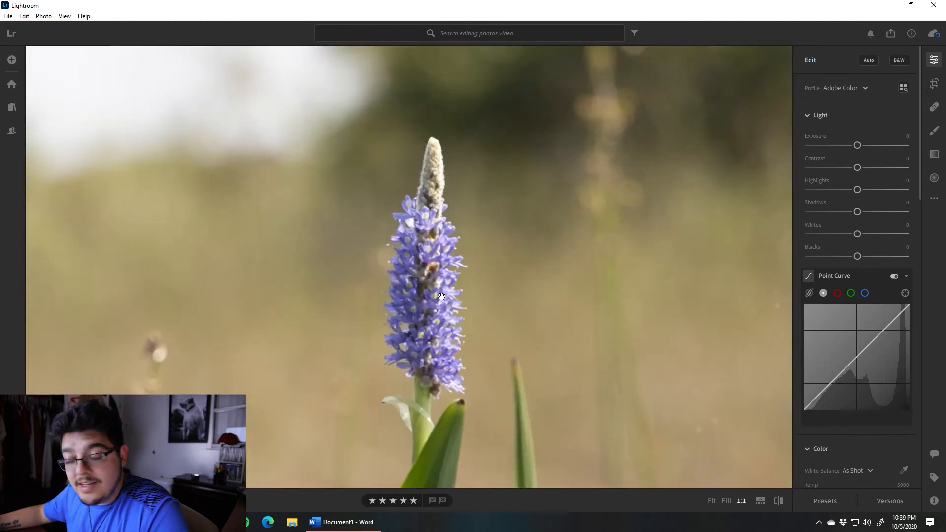
pyautogui.click(447, 303)
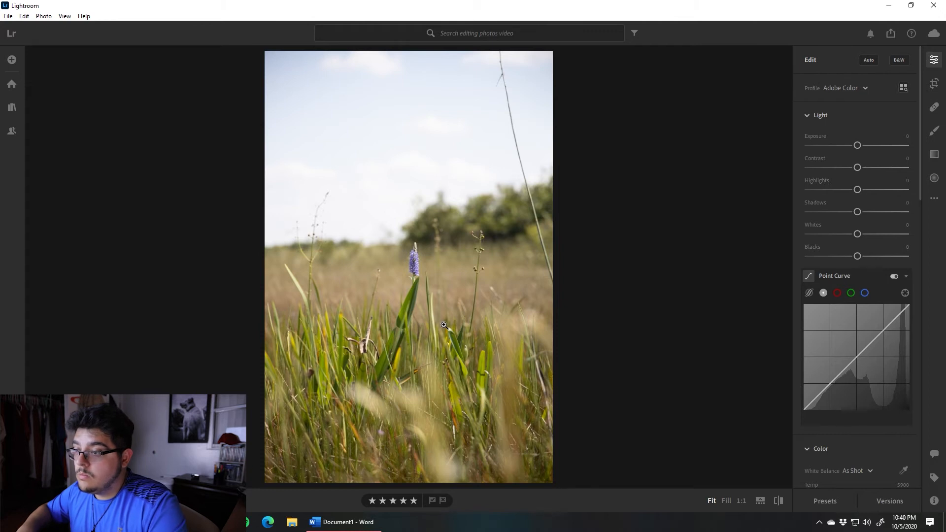
pyautogui.hotkey('ctrl', 'shift', 'v')
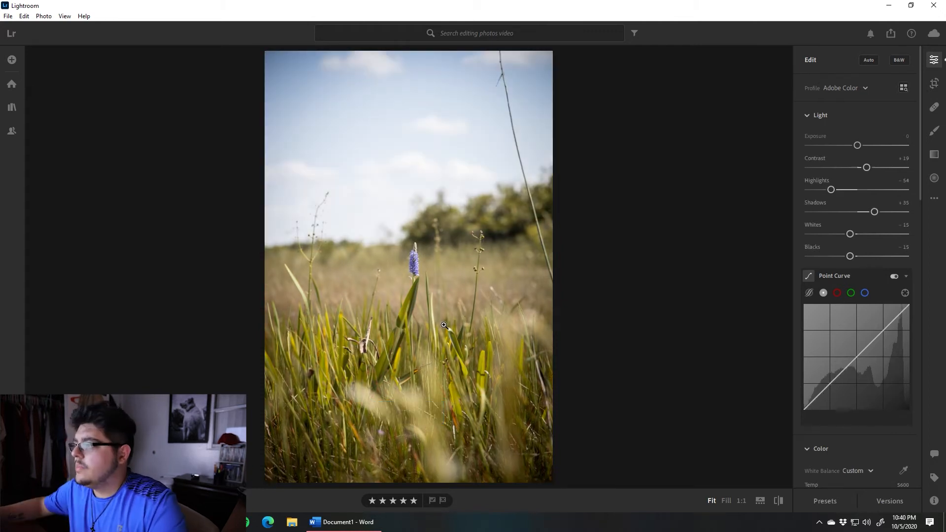
# - Set the flower photo's Vignette to -34, Whites to -52 and Highlights to -63
pyautogui.scroll(-10, 823, 229)
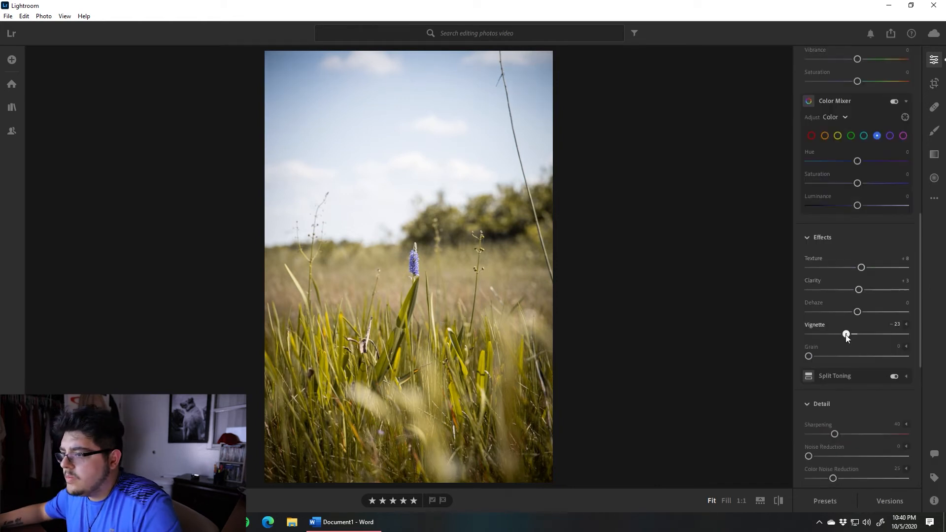
pyautogui.moveTo(845, 335); pyautogui.dragTo(838, 335)
pyautogui.scroll(10, 867, 256)
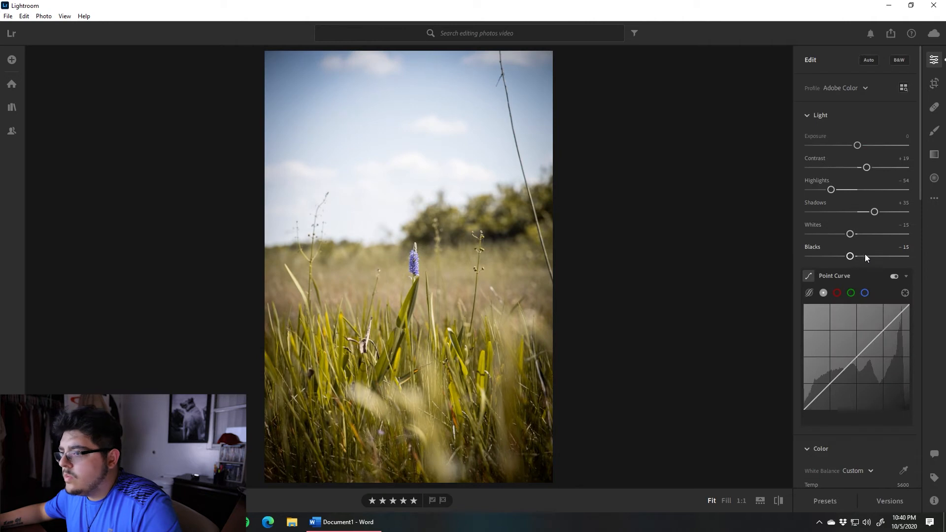
pyautogui.moveTo(850, 233); pyautogui.dragTo(832, 234)
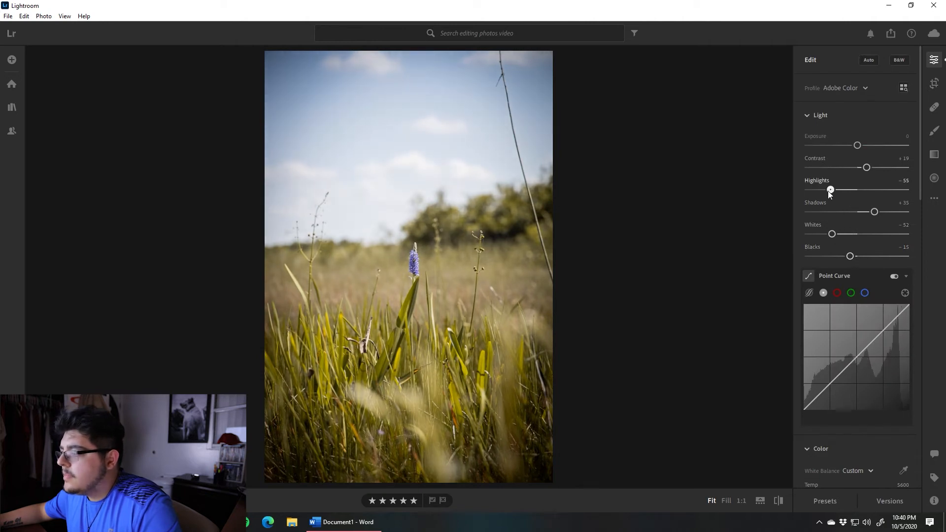
# - Set the flower photo's purple hue to -100 in the Color Mixer, and try a blue hue shift, leaving blue at 0
pyautogui.scroll(-8, 862, 250)
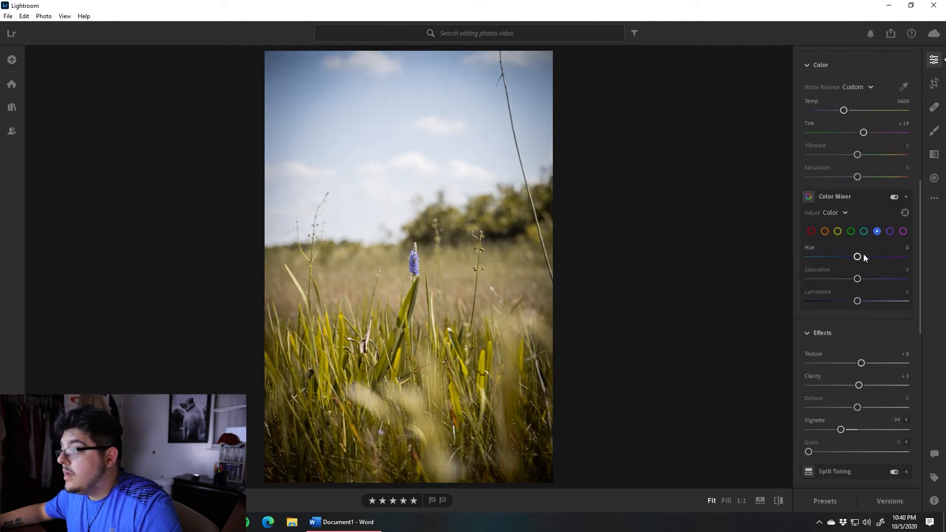
pyautogui.click(890, 231)
pyautogui.moveTo(858, 259); pyautogui.dragTo(817, 258)
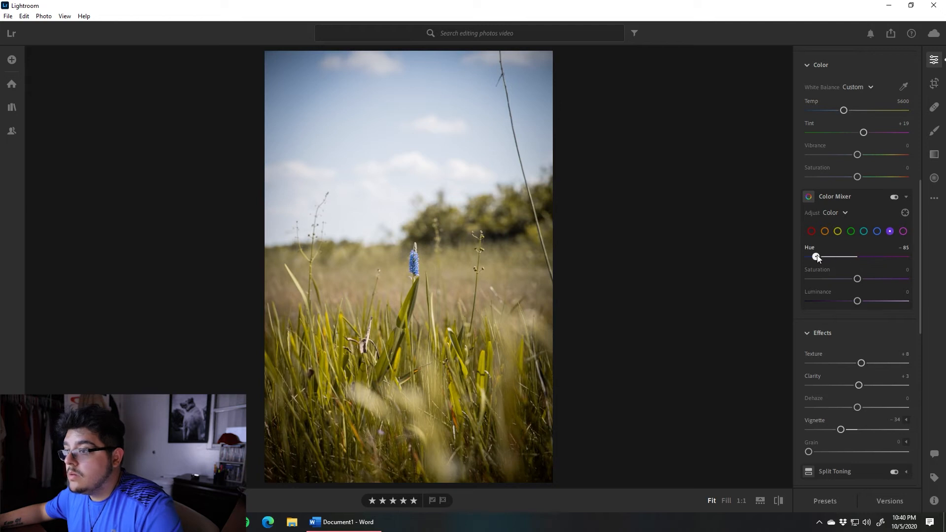
pyautogui.moveTo(895, 252); pyautogui.dragTo(750, 248)
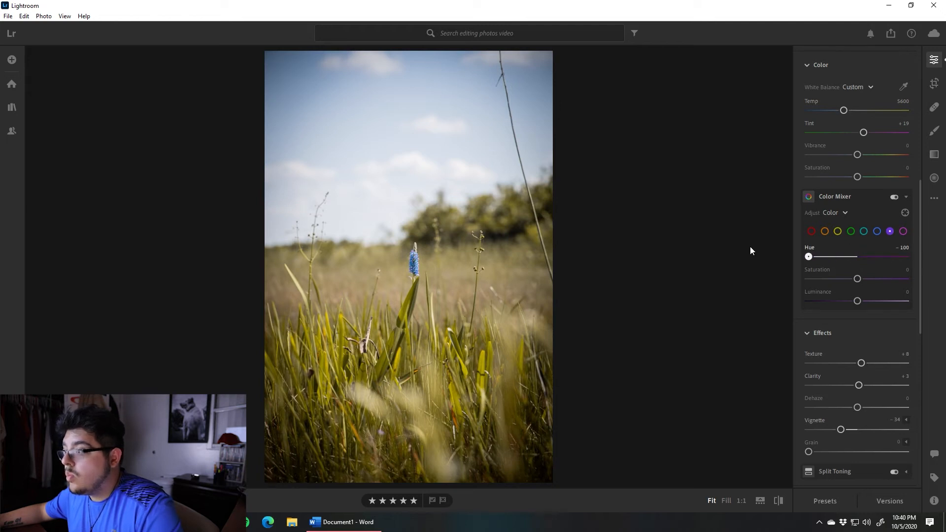
pyautogui.click(878, 231)
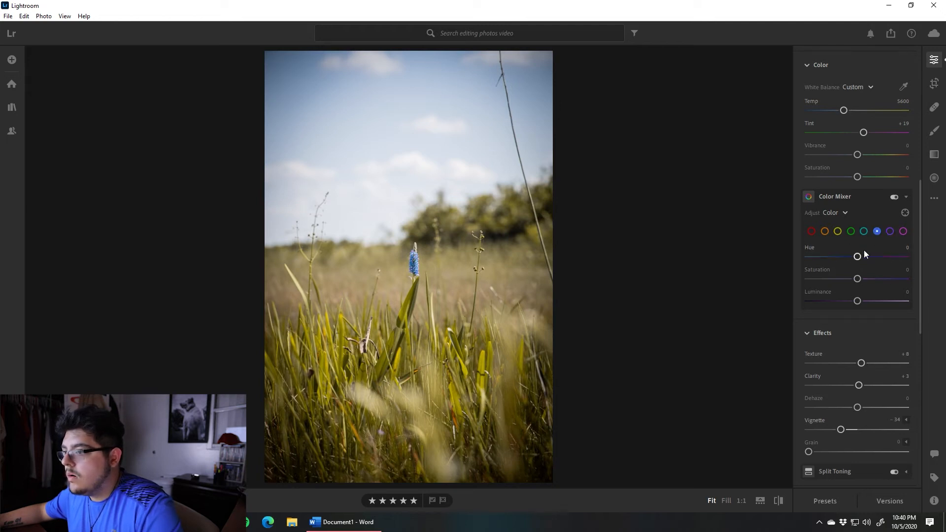
pyautogui.moveTo(857, 257)
pyautogui.mouseDown()
pyautogui.moveTo(818, 256)
pyautogui.moveTo(914, 253)
pyautogui.moveTo(849, 256)
pyautogui.mouseUp()
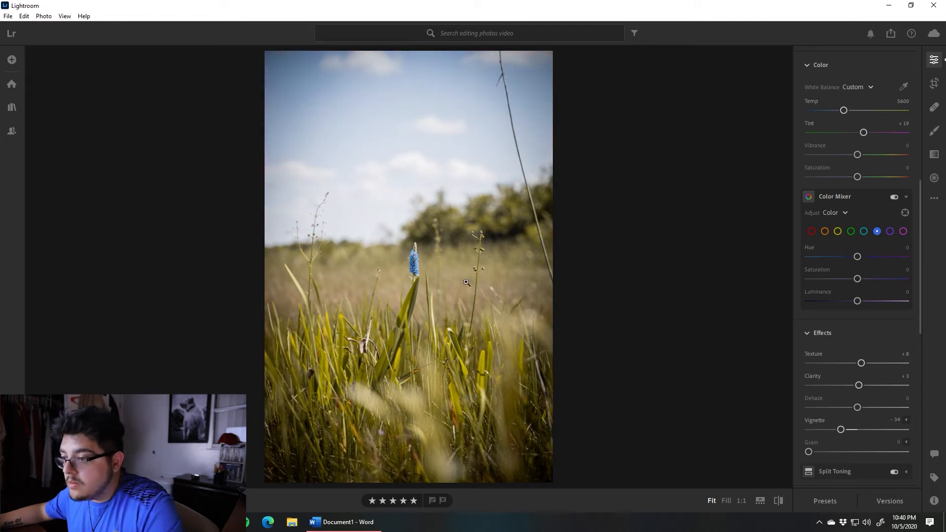
# - Zoom in on the flower and compare its purple hue at 0 and at -100, leaving it at -100
pyautogui.click(423, 269)
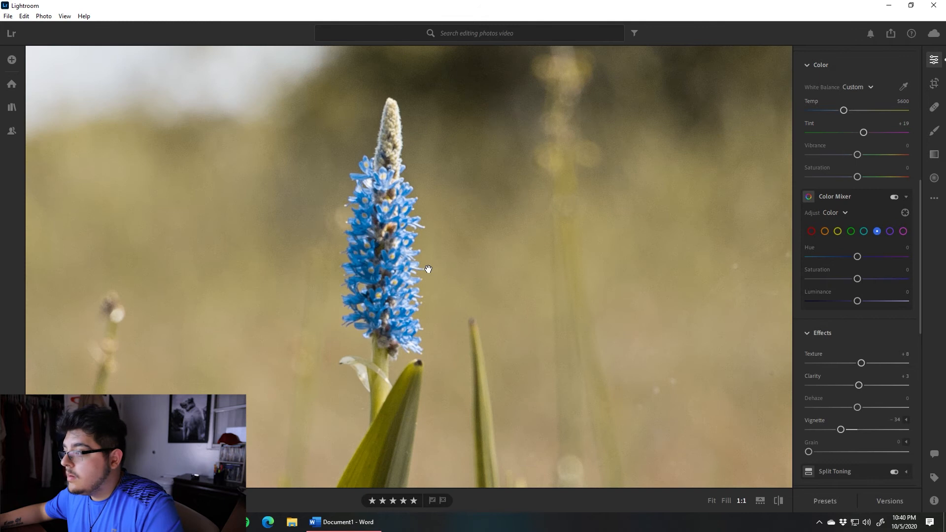
pyautogui.click(889, 231)
pyautogui.moveTo(857, 257); pyautogui.dragTo(806, 257)
pyautogui.doubleClick(810, 256)
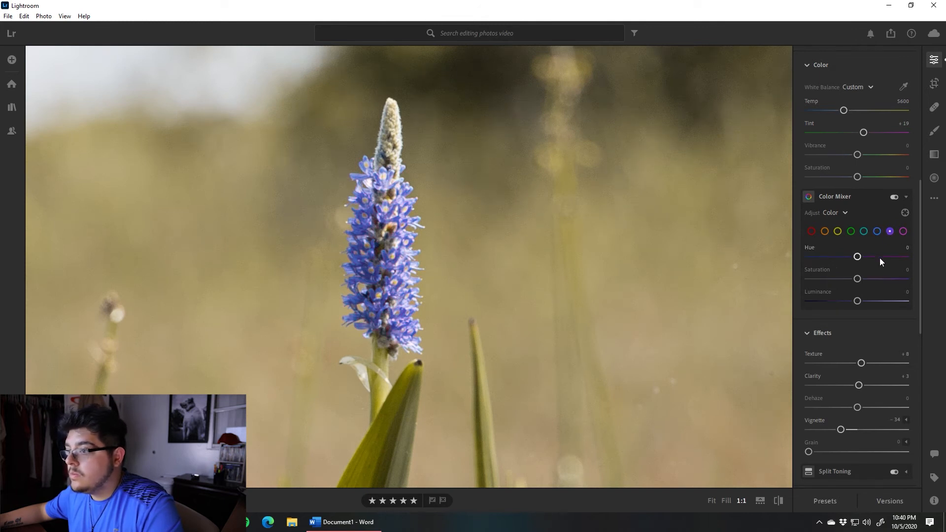
pyautogui.moveTo(906, 256); pyautogui.dragTo(751, 253)
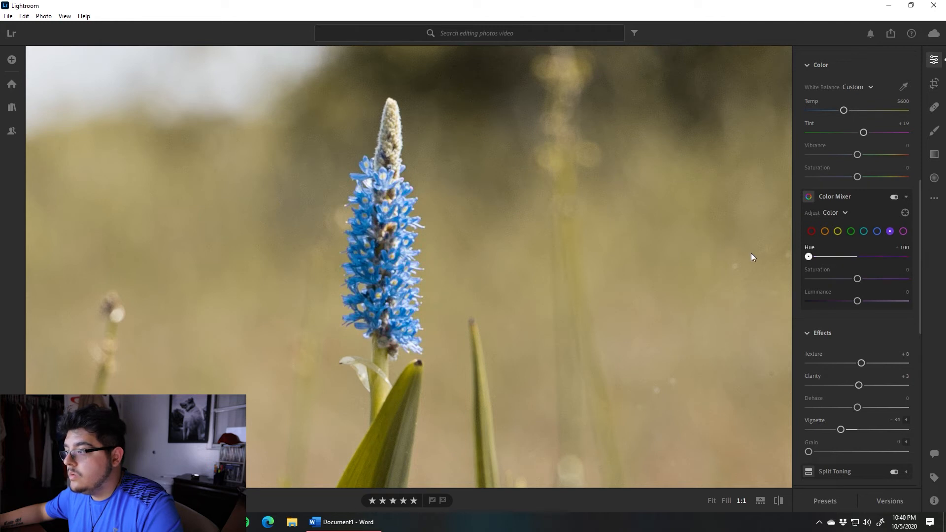
# - Try changing the flower's purple saturation up to +55, reset it to 0, and fit the whole photo in view
pyautogui.moveTo(874, 279); pyautogui.dragTo(783, 276)
pyautogui.moveTo(841, 279); pyautogui.dragTo(880, 283)
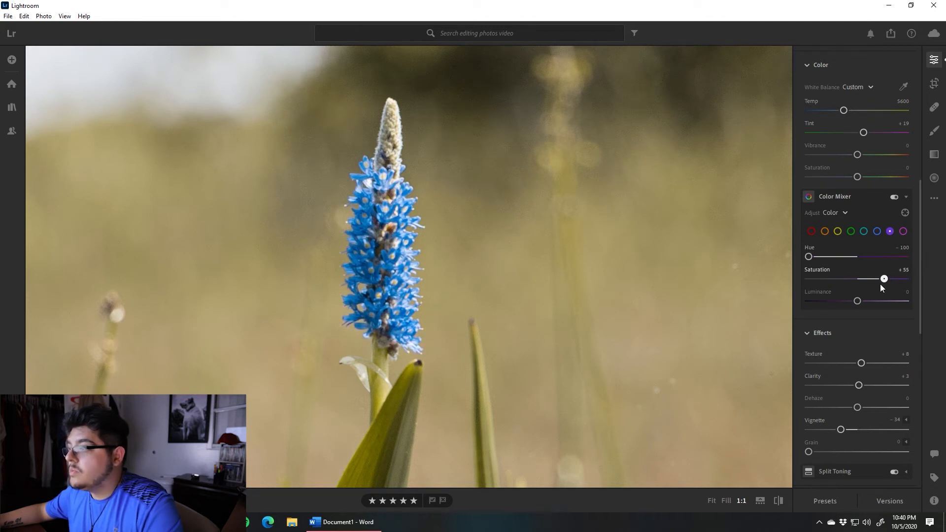
pyautogui.doubleClick(879, 280)
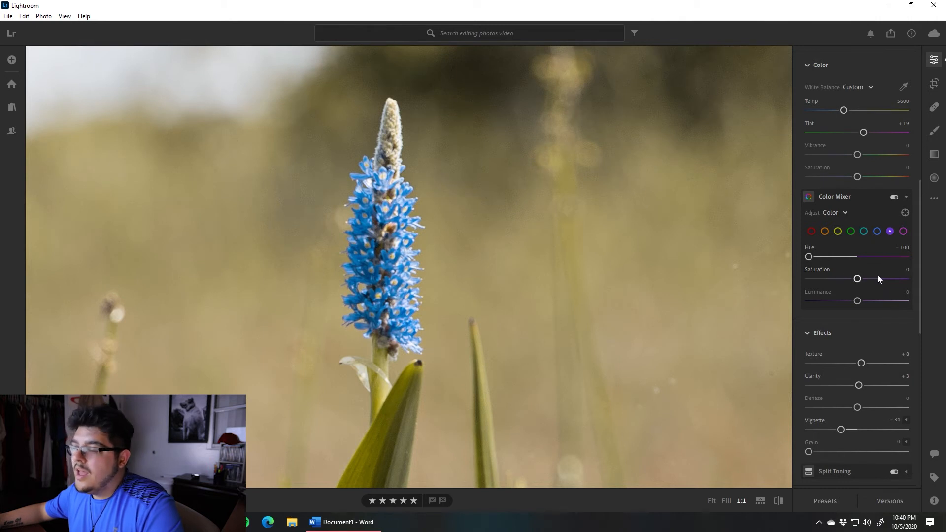
pyautogui.click(418, 230)
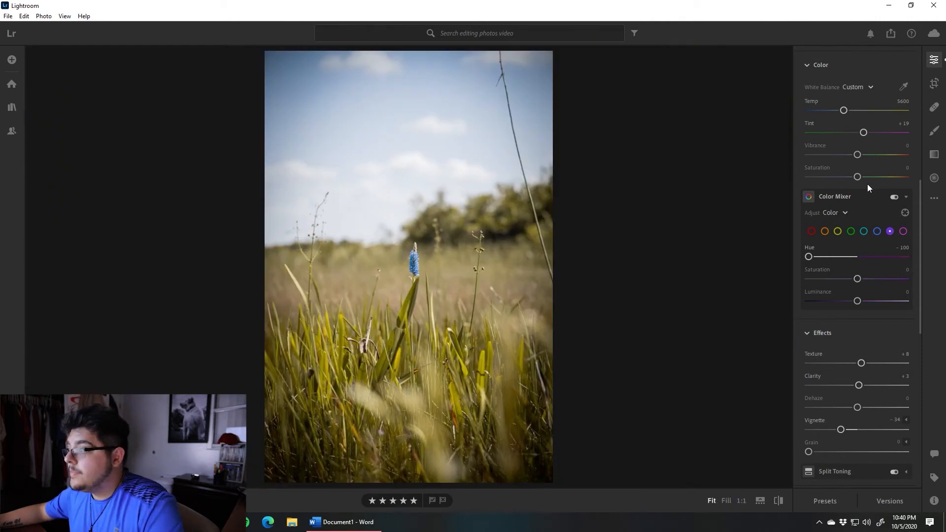
# - Add an inverted radial gradient around the flower with Exposure -0.28, and compare the photo before and after editing
pyautogui.click(934, 178)
pyautogui.moveTo(397, 243); pyautogui.dragTo(457, 316)
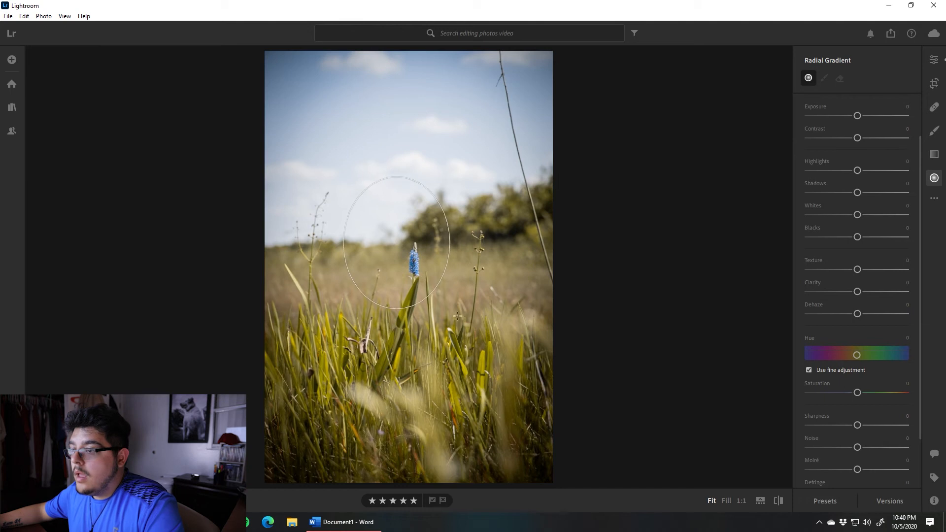
pyautogui.hotkey('ctrl', 'z')
pyautogui.moveTo(405, 269); pyautogui.dragTo(439, 327)
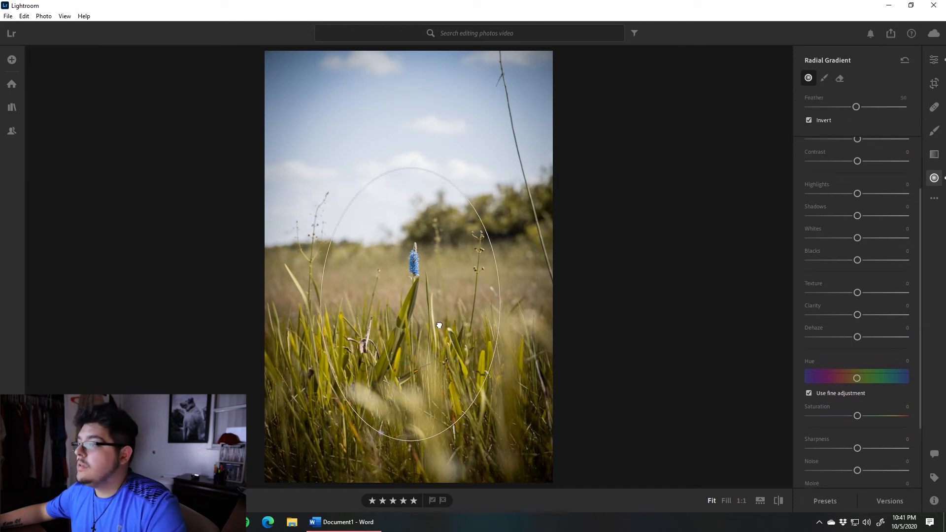
pyautogui.scroll(3, 857, 224)
pyautogui.moveTo(858, 216); pyautogui.dragTo(854, 214)
pyautogui.click(782, 502)
pyautogui.click(782, 501)
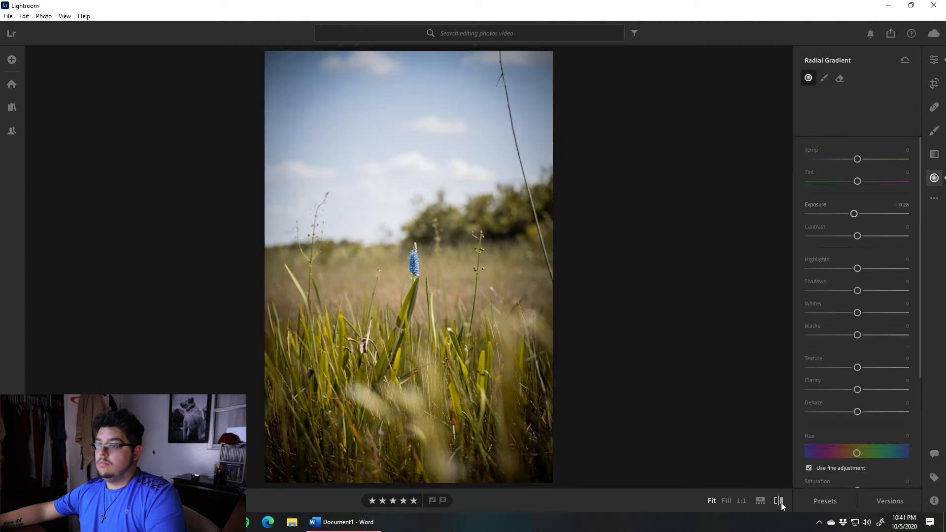
pyautogui.click(781, 502)
pyautogui.click(781, 501)
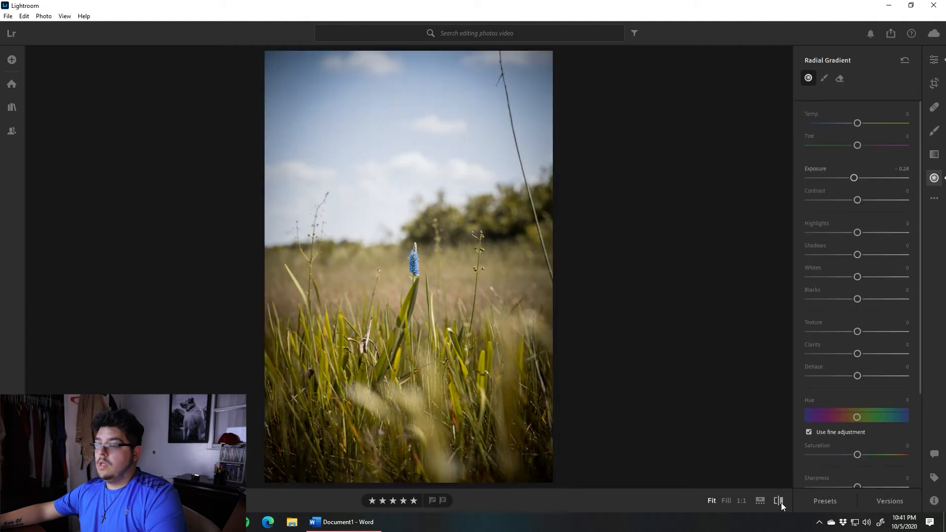
# - Convert the flower photo to black and white, comparing it with the color version
pyautogui.click(931, 60)
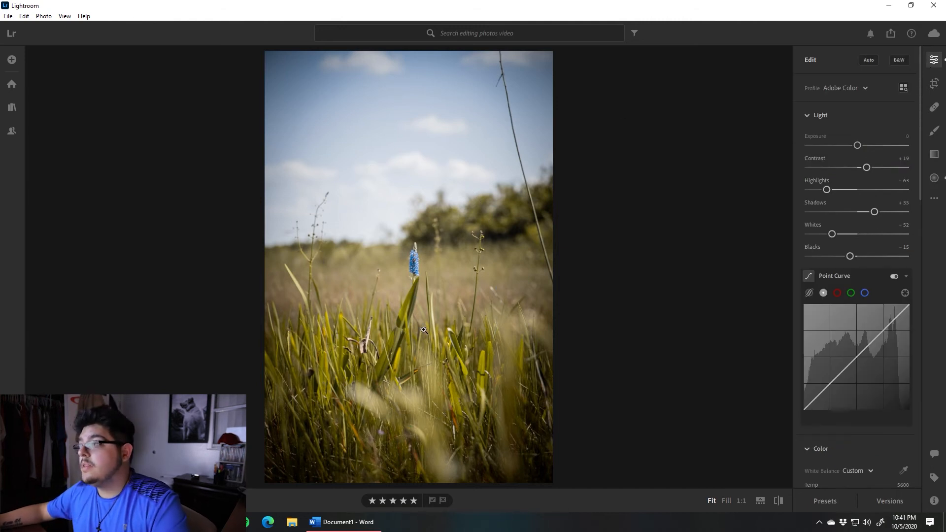
pyautogui.click(898, 60)
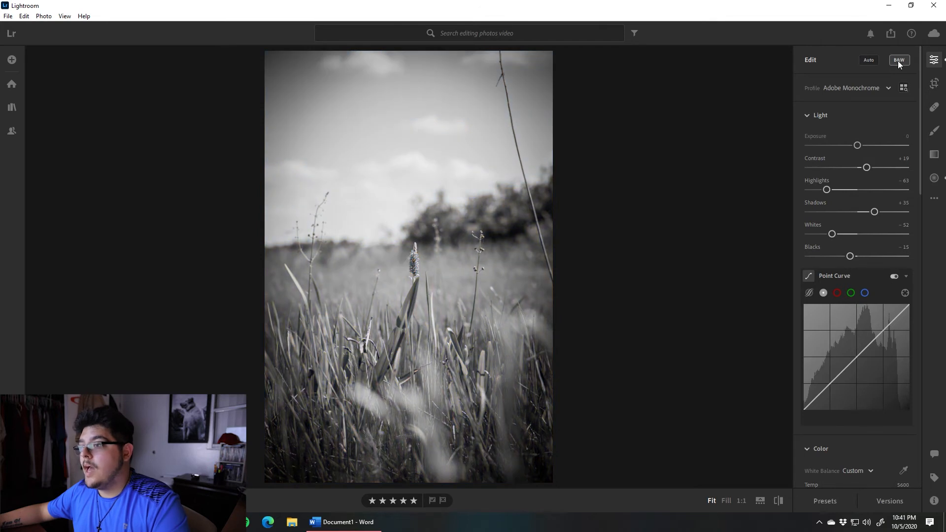
pyautogui.click(898, 61)
pyautogui.click(898, 61)
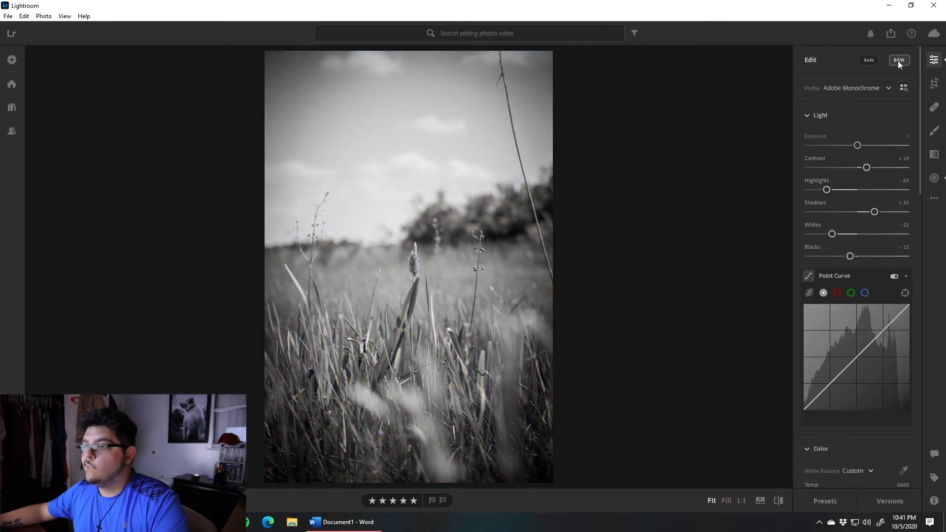
pyautogui.click(898, 61)
pyautogui.click(898, 61)
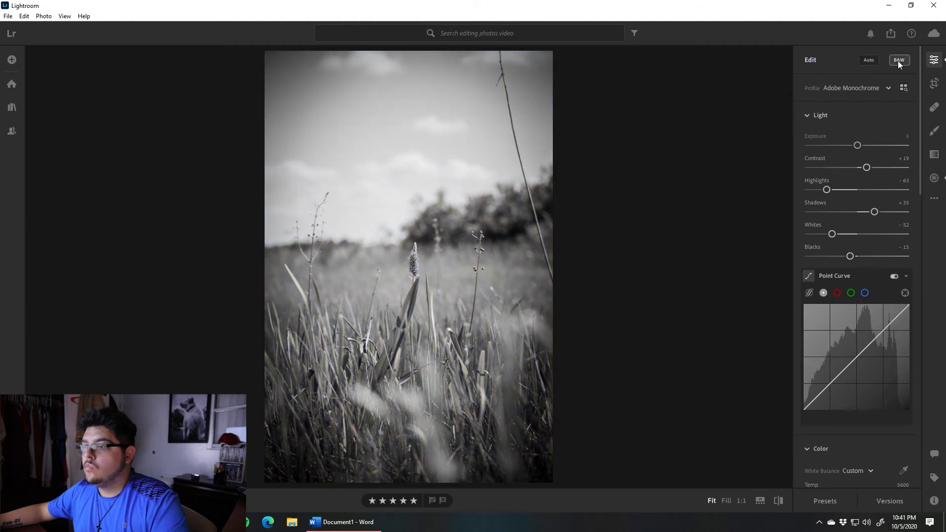
# - Compare the flower photo in black and white and in color, return it to color, and check it up close
pyautogui.click(898, 61)
pyautogui.click(898, 60)
pyautogui.click(897, 60)
pyautogui.click(898, 60)
pyautogui.click(898, 60)
pyautogui.click(897, 61)
pyautogui.click(897, 60)
pyautogui.click(898, 61)
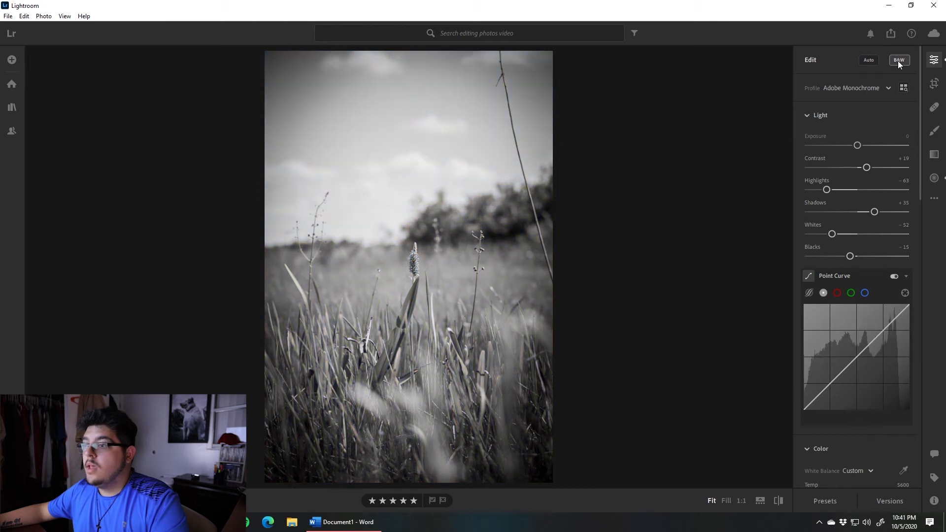
pyautogui.click(897, 60)
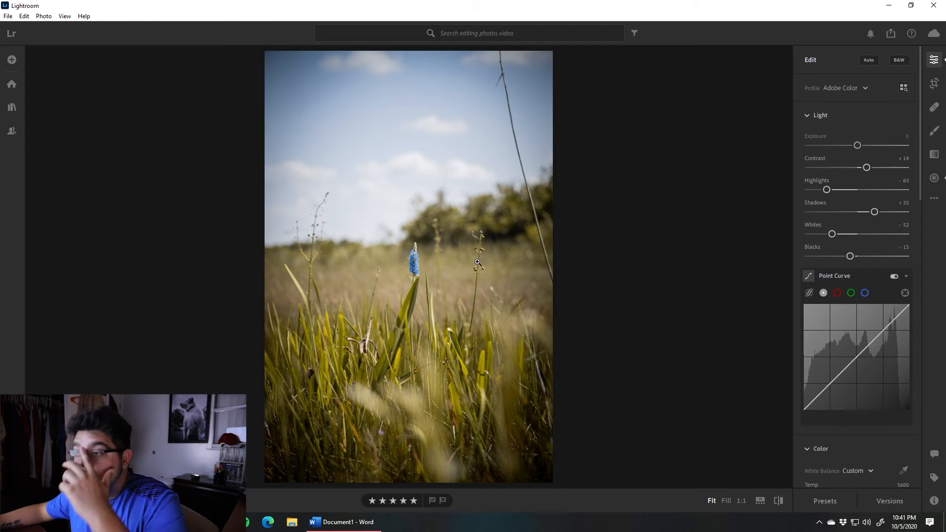
pyautogui.click(404, 277)
pyautogui.click(486, 243)
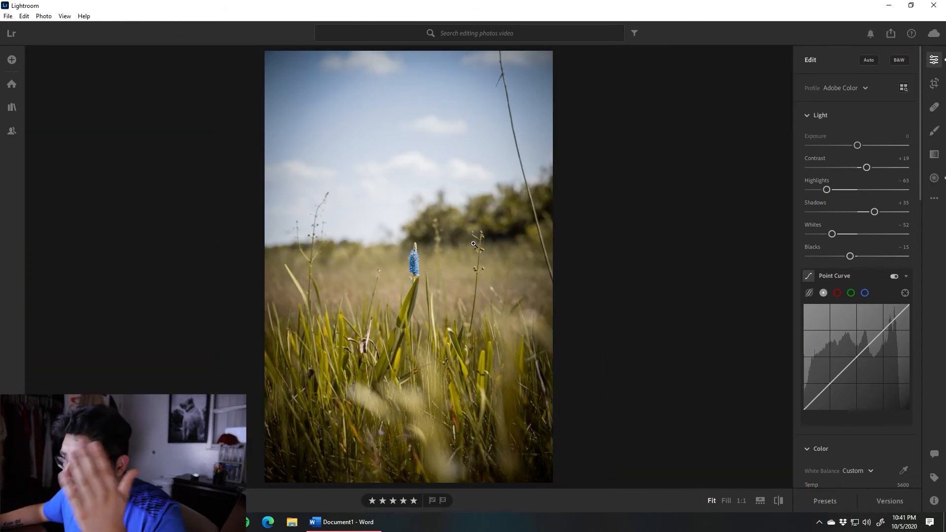
# - Open the dragonfly photo and crop it tighter around the insect with the 4 x 5 / 8 x 10 aspect ratio
pyautogui.press('Right')
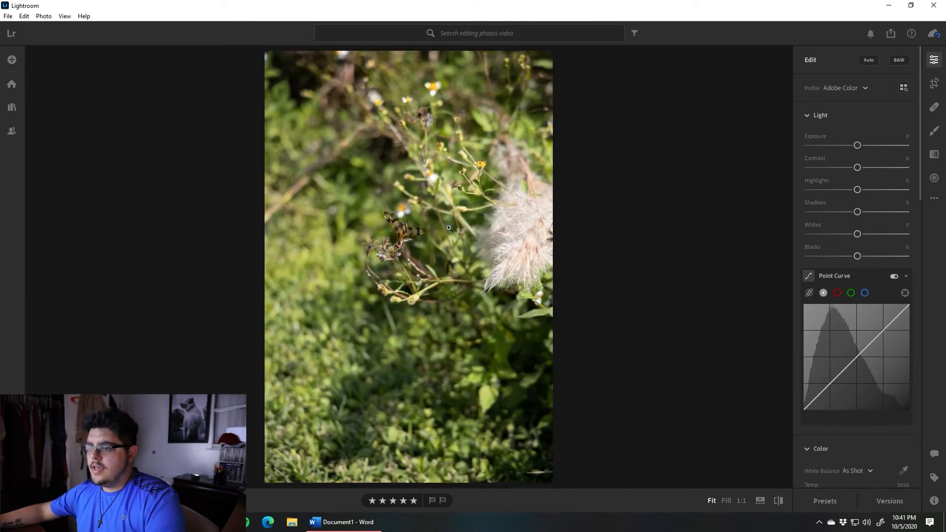
pyautogui.click(407, 245)
pyautogui.moveTo(391, 250); pyautogui.dragTo(404, 327)
pyautogui.click(404, 327)
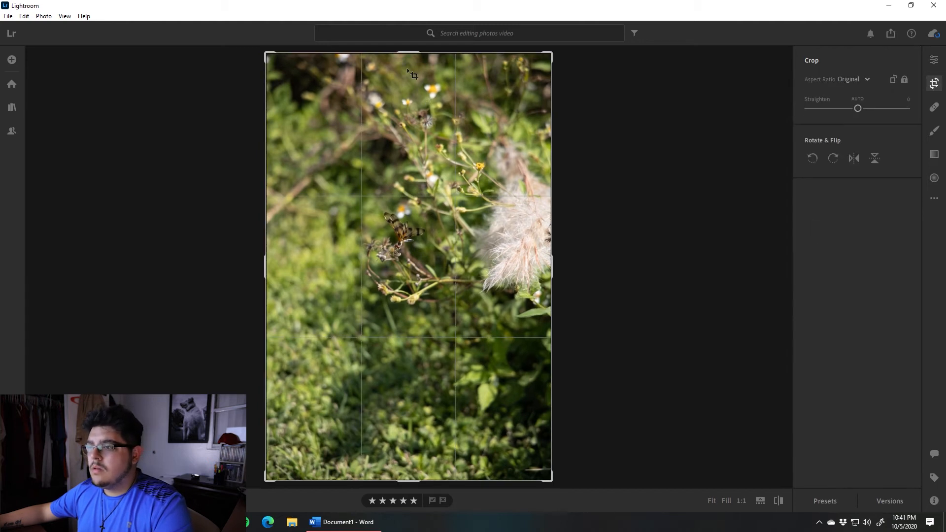
pyautogui.moveTo(402, 52); pyautogui.dragTo(403, 112)
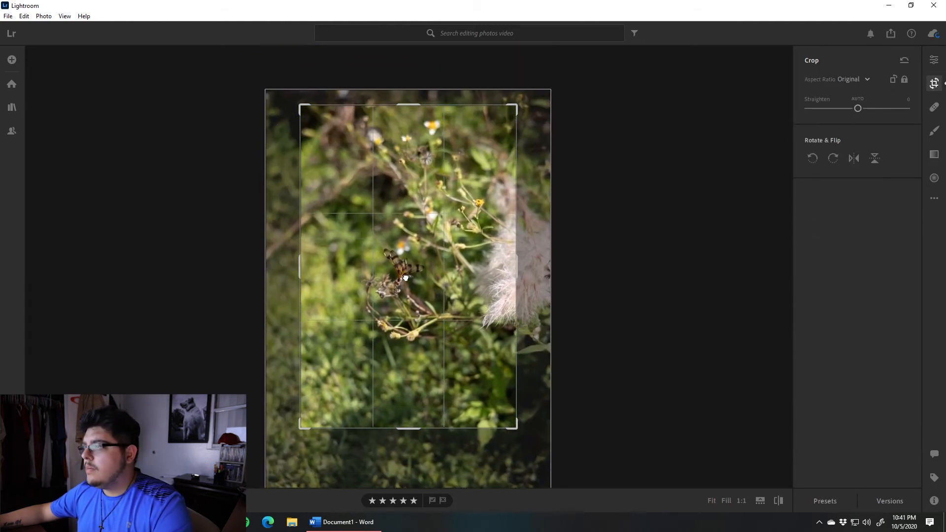
pyautogui.click(860, 85)
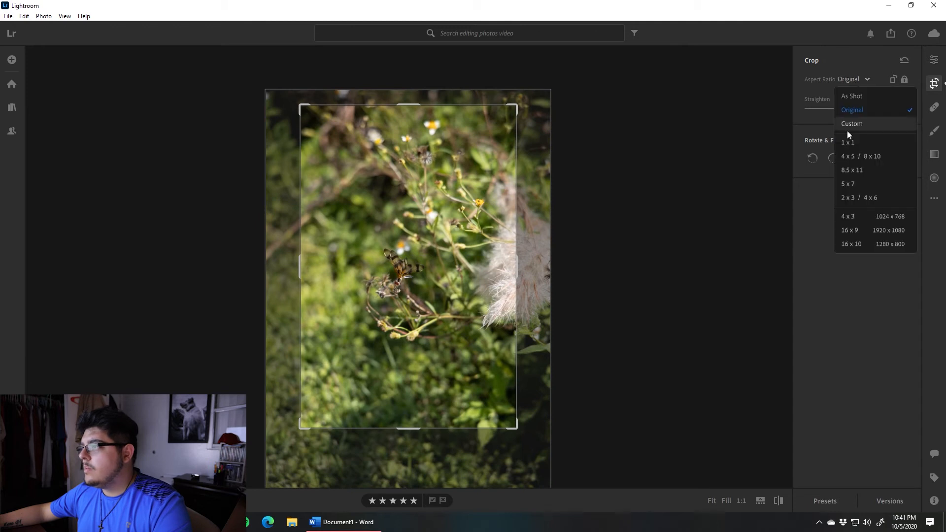
pyautogui.click(865, 159)
pyautogui.press('e')
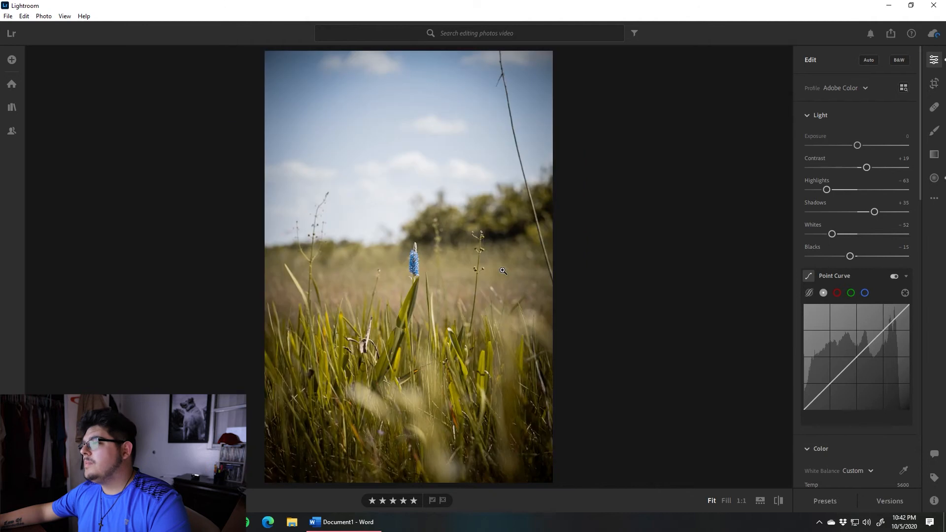
# - Crop the blue flower photo to the 4 x 5 / 8 x 10 aspect ratio
pyautogui.click(933, 85)
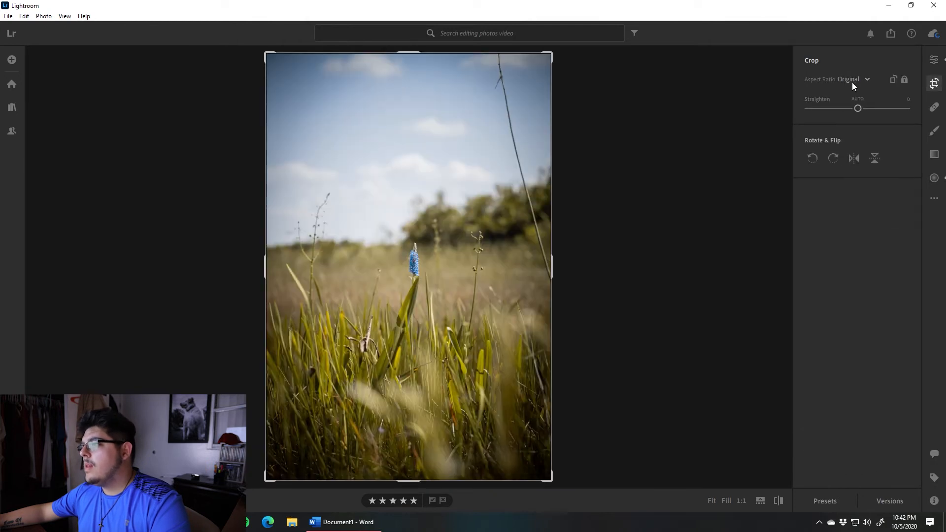
pyautogui.click(854, 80)
pyautogui.click(866, 156)
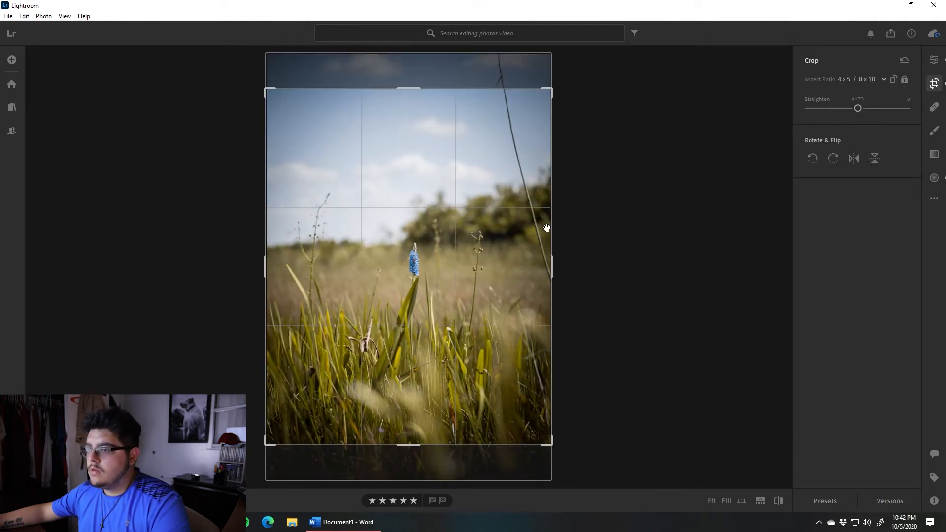
pyautogui.press('Return')
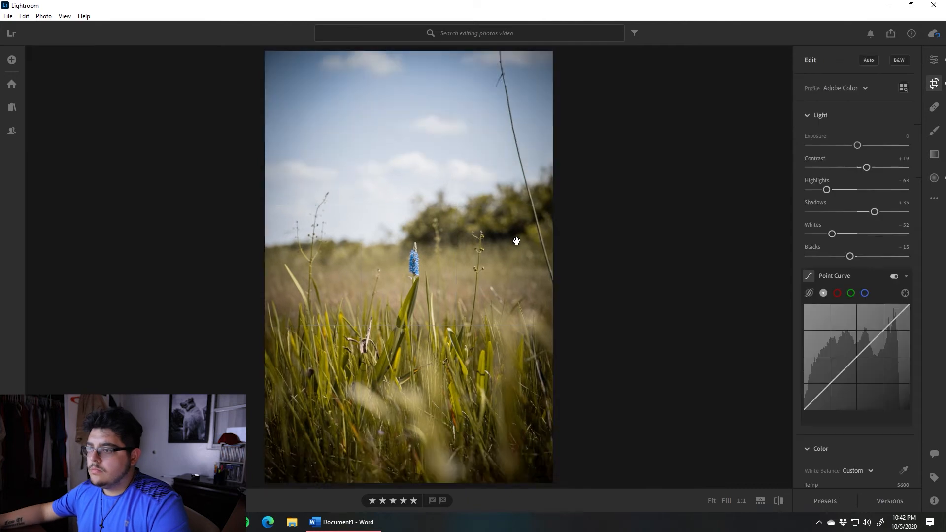
# - Return to the dragonfly photo, tighten its crop, and reposition it so the insect sits near the center
pyautogui.press('Right')
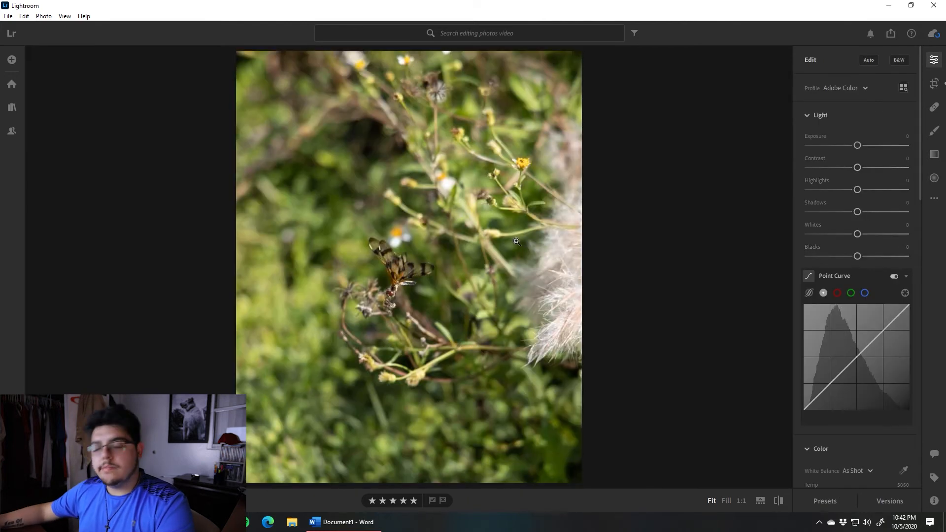
pyautogui.press('c')
pyautogui.moveTo(416, 282); pyautogui.dragTo(437, 292)
pyautogui.moveTo(416, 143); pyautogui.dragTo(412, 239)
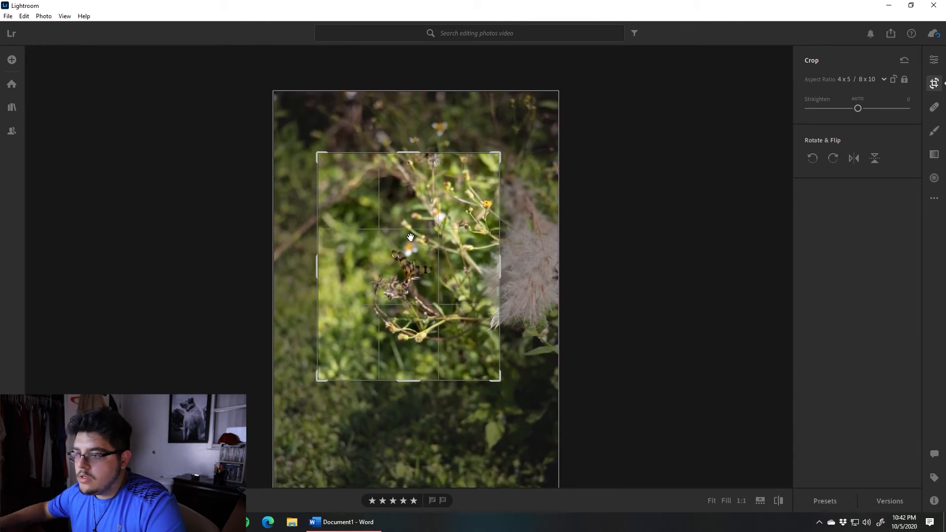
pyautogui.press('e')
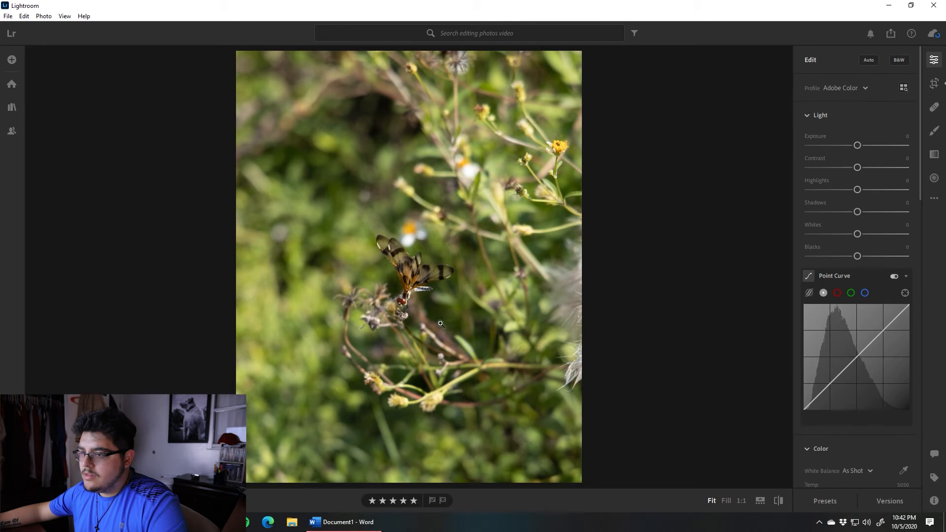
pyautogui.press('c')
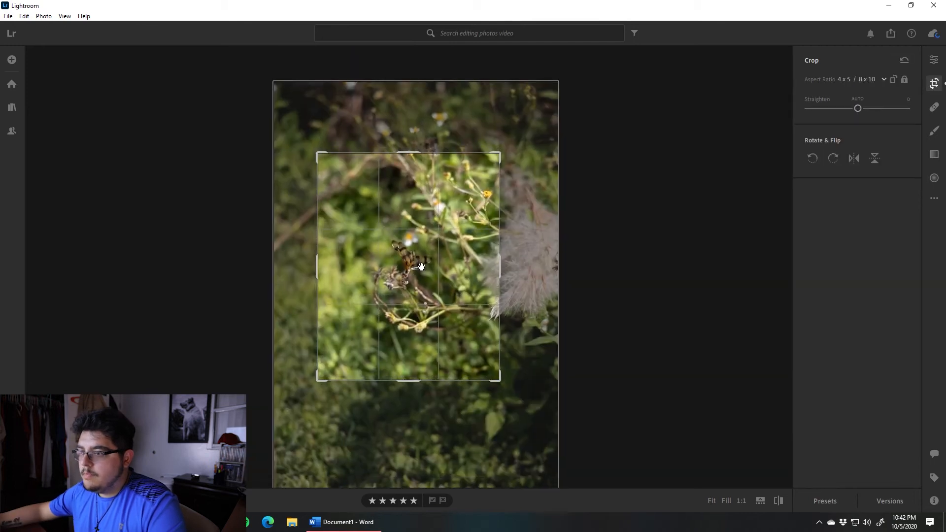
pyautogui.press('e')
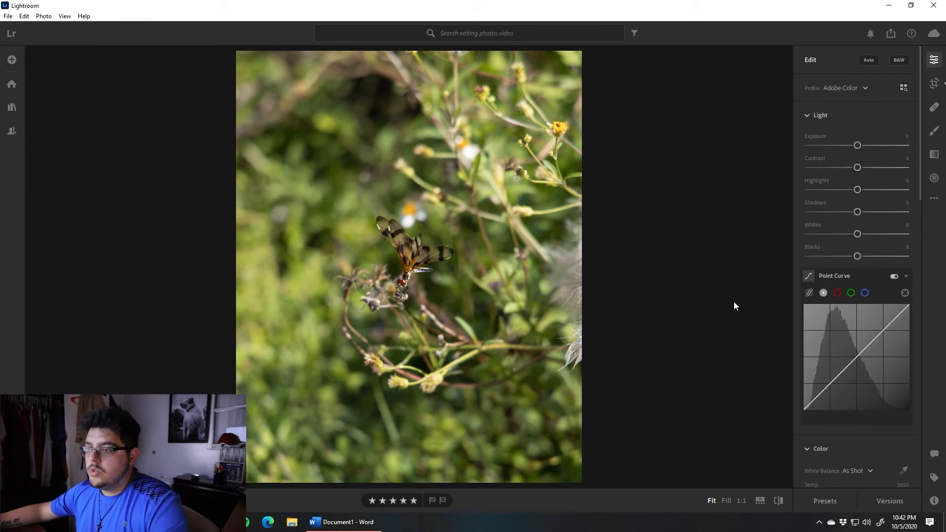
# - Try the copied edit settings on the dragonfly photo, then undo them
pyautogui.hotkey('ctrl', 'v')
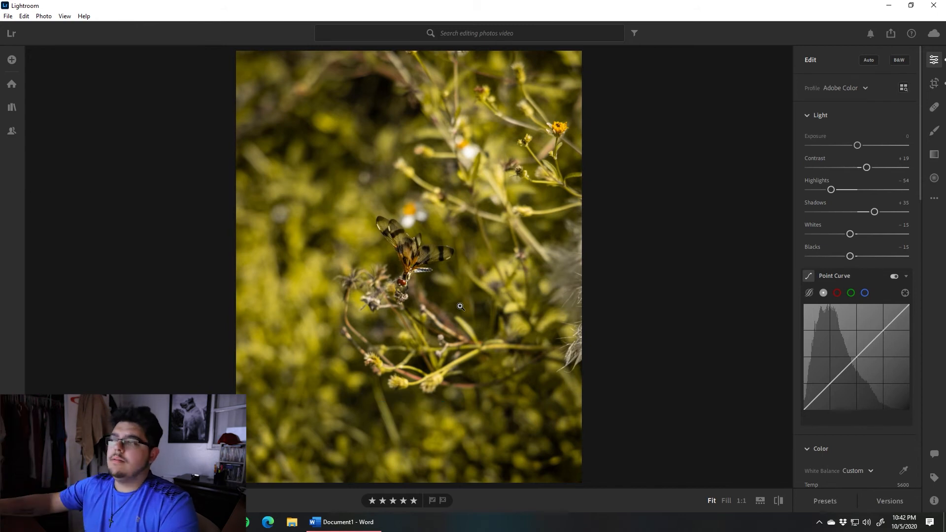
pyautogui.hotkey('ctrl', 'z')
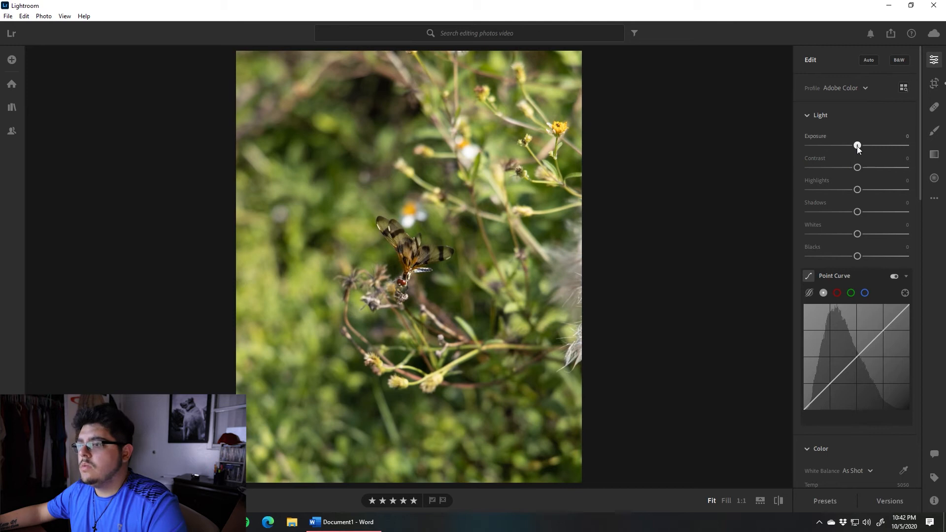
# - Set the dragonfly photo's Exposure to -0.25, Contrast +31, Highlights -53, Shadows +24, Whites -25 and Blacks +31, and compare with the original
pyautogui.moveTo(858, 146); pyautogui.dragTo(855, 145)
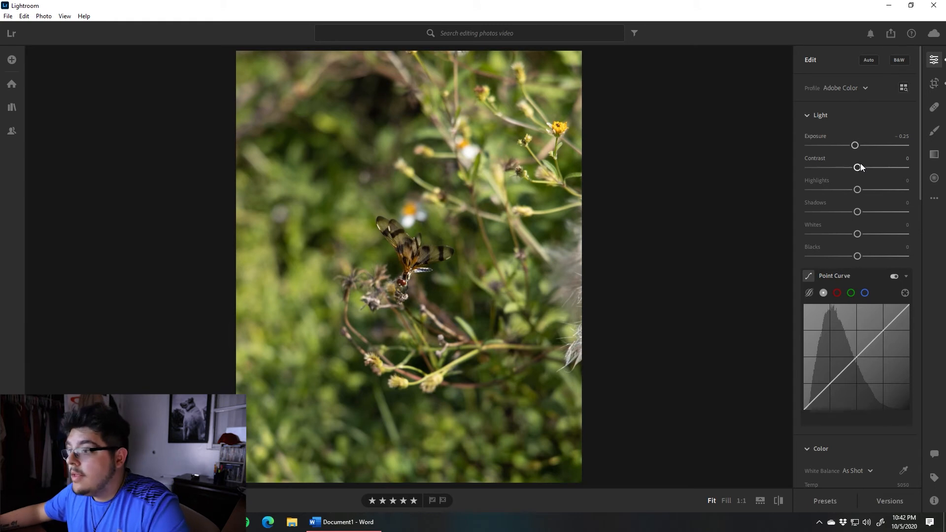
pyautogui.moveTo(860, 166); pyautogui.dragTo(869, 166)
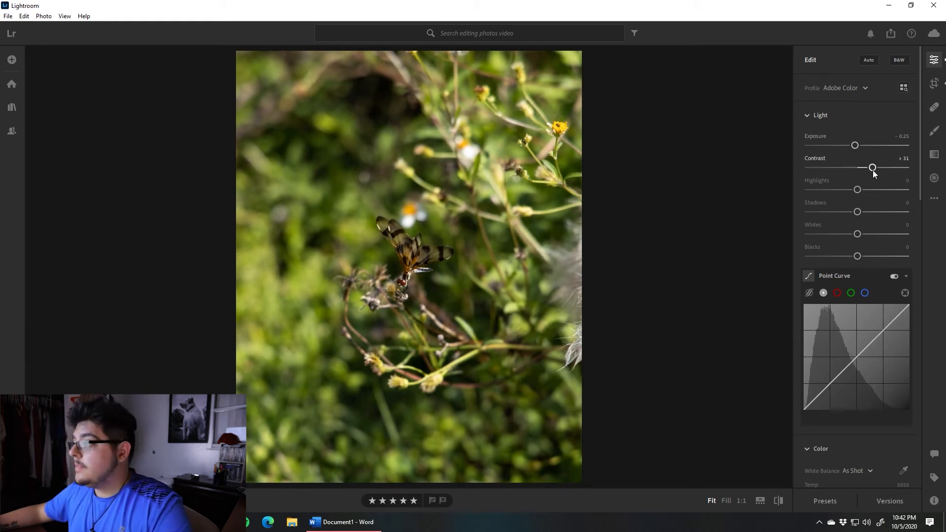
pyautogui.moveTo(858, 189); pyautogui.dragTo(877, 217)
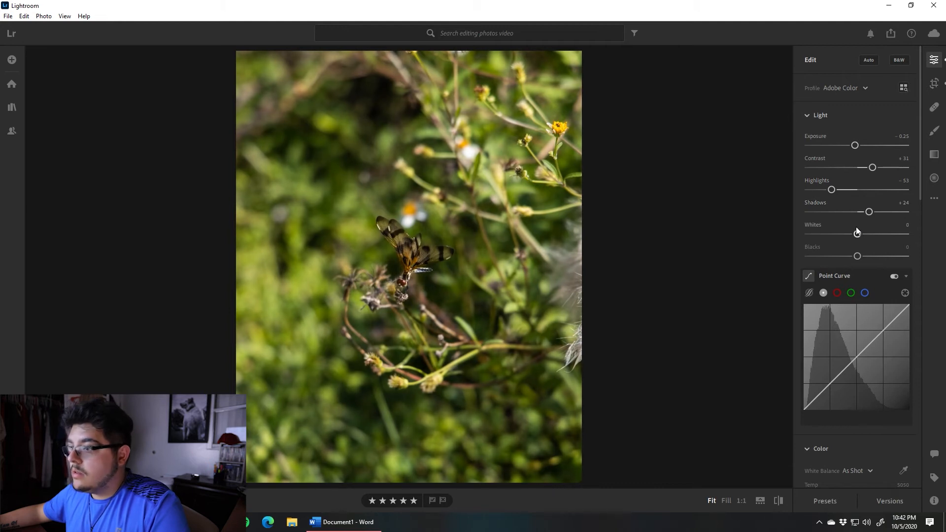
pyautogui.moveTo(846, 234); pyautogui.dragTo(869, 256)
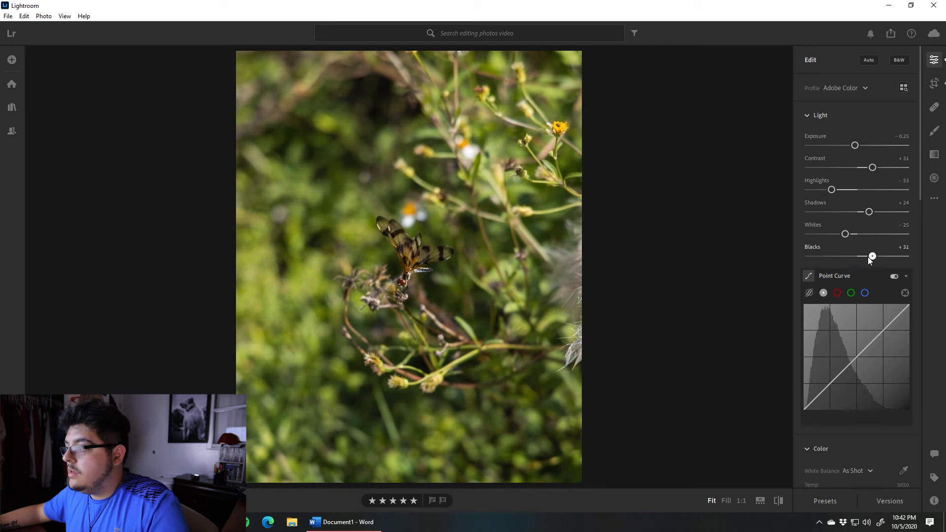
pyautogui.scroll(-7, 845, 209)
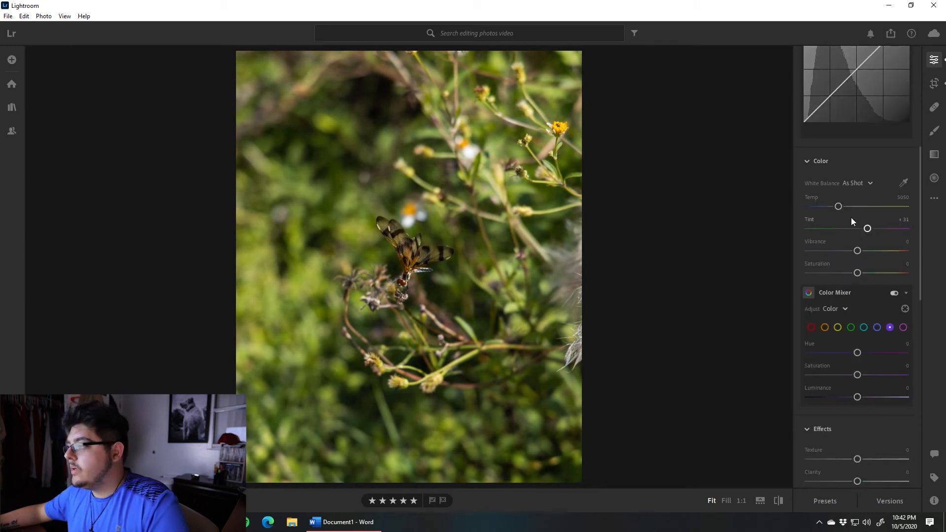
pyautogui.scroll(2, 867, 196)
pyautogui.click(779, 501)
pyautogui.click(779, 500)
# - Set Texture and Clarity to +5, comparing the detail up close on the dragonfly, and set Vignette to -18
pyautogui.scroll(-6, 894, 305)
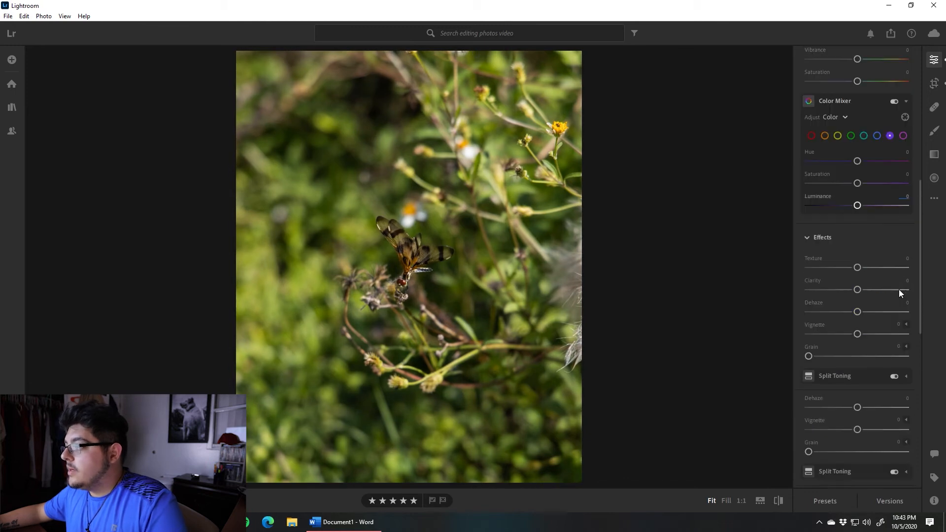
pyautogui.moveTo(857, 171); pyautogui.dragTo(860, 194)
pyautogui.click(434, 252)
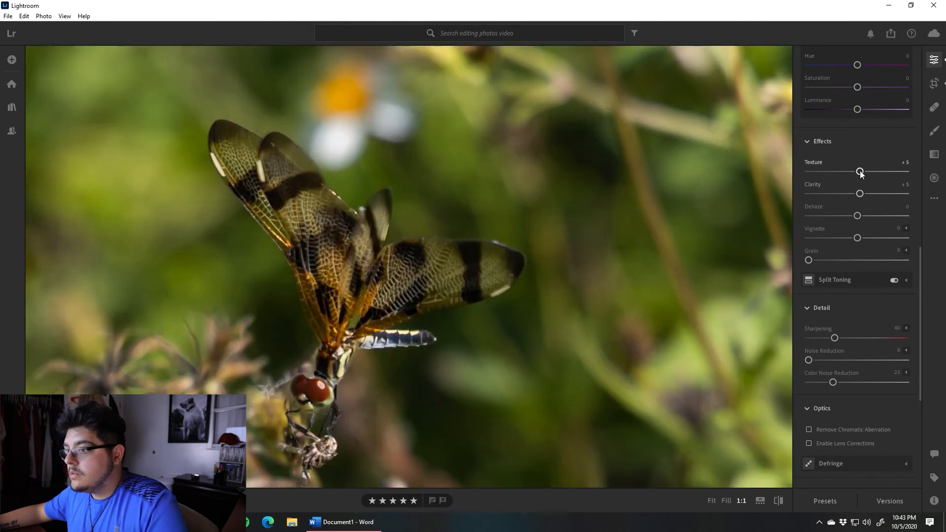
pyautogui.hotkey('ctrl', 'z')
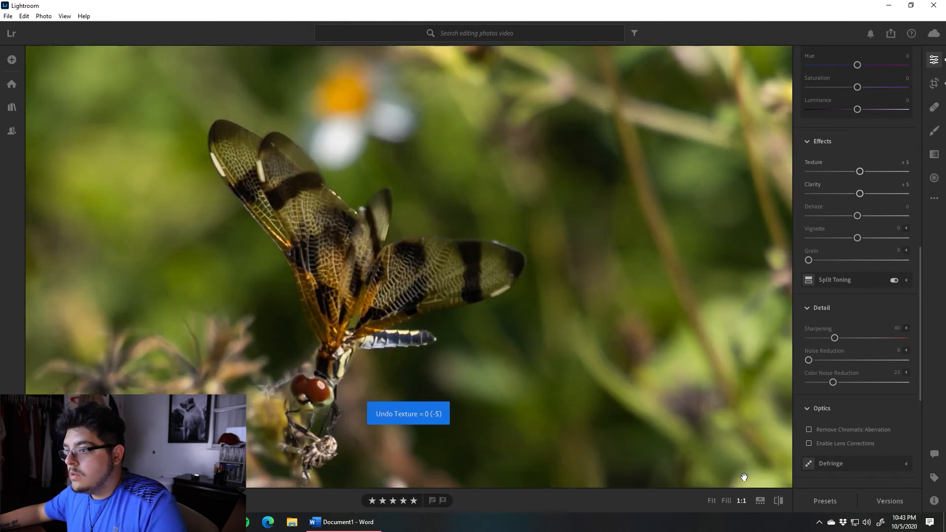
pyautogui.click(780, 501)
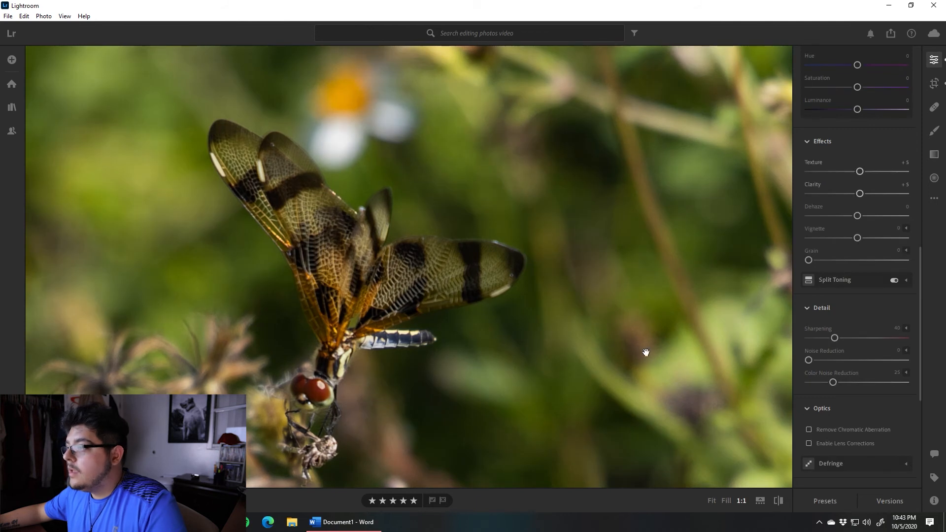
pyautogui.click(590, 266)
pyautogui.moveTo(857, 238)
pyautogui.mouseDown()
pyautogui.moveTo(802, 232)
pyautogui.moveTo(854, 247)
pyautogui.moveTo(848, 244)
pyautogui.mouseUp()
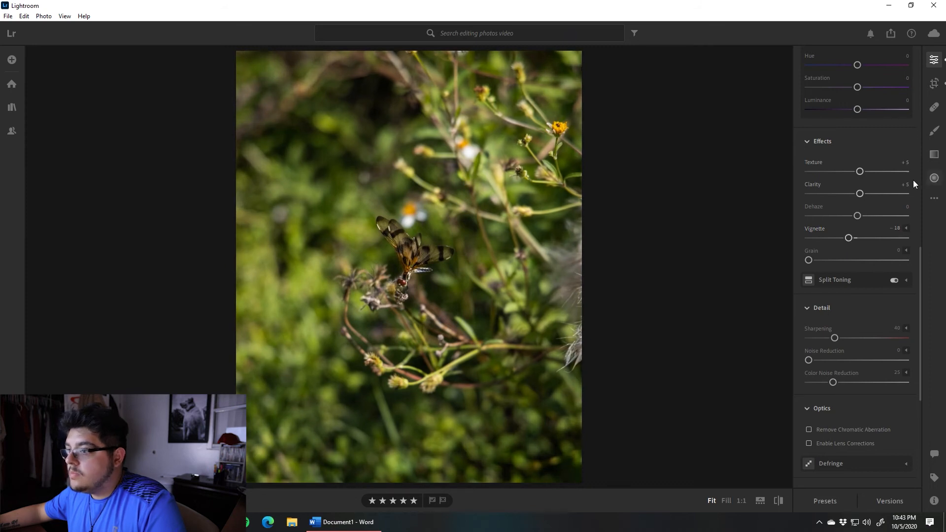
# - Add an inverted radial gradient around the dragonfly and set its Exposure to -0.48
pyautogui.click(934, 178)
pyautogui.moveTo(396, 234); pyautogui.dragTo(427, 261)
pyautogui.moveTo(408, 182); pyautogui.dragTo(412, 172)
pyautogui.moveTo(477, 253); pyautogui.dragTo(489, 252)
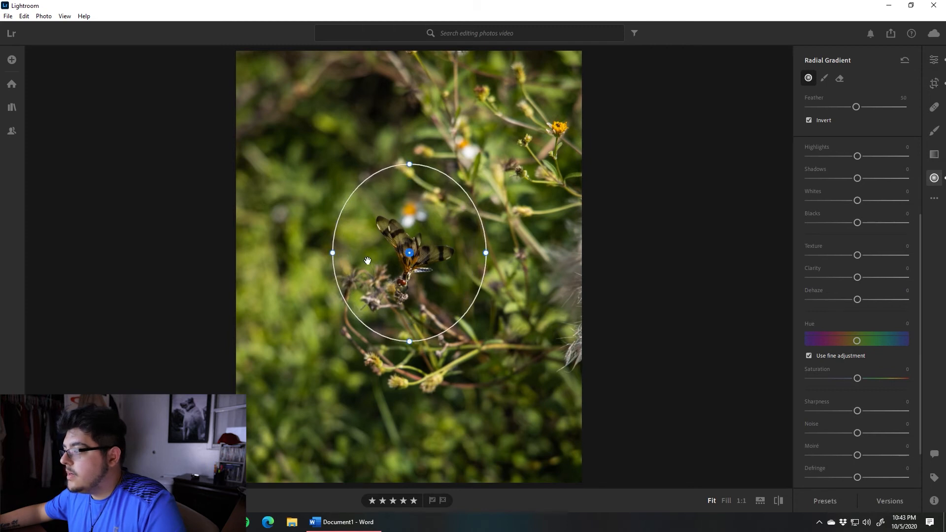
pyautogui.scroll(3, 846, 231)
pyautogui.moveTo(858, 214); pyautogui.dragTo(852, 216)
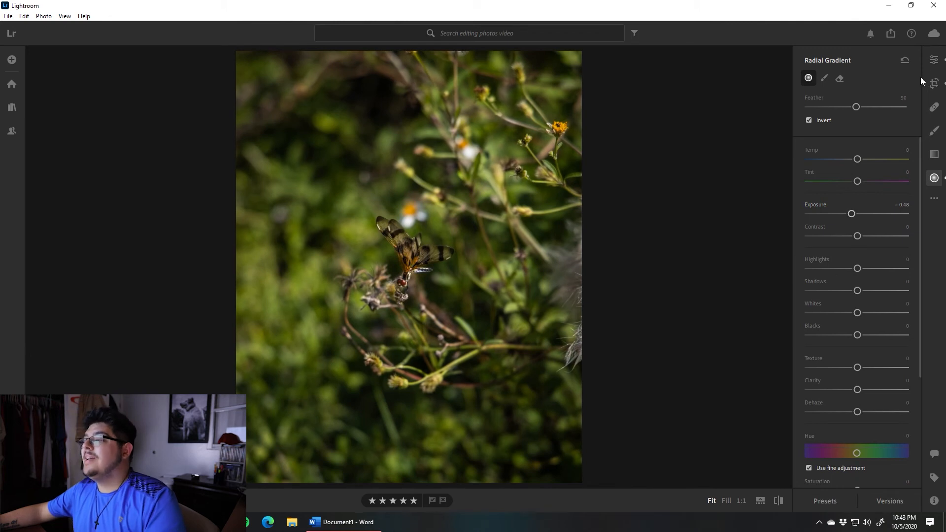
# - Set the green hue of the dragonfly photo to -30 in the Color Mixer
pyautogui.click(934, 60)
pyautogui.scroll(-2, 856, 197)
pyautogui.scroll(-5, 856, 241)
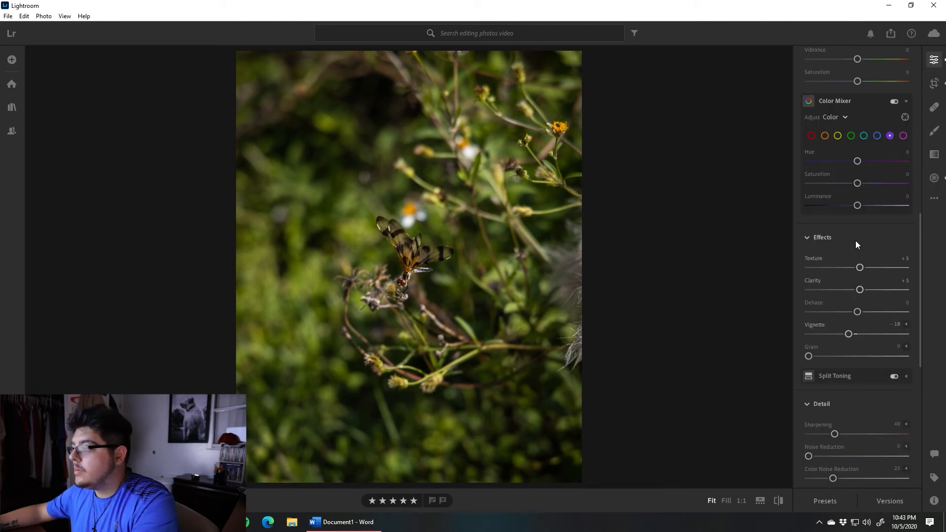
pyautogui.scroll(4, 857, 244)
pyautogui.scroll(-2, 860, 345)
pyautogui.click(851, 328)
pyautogui.moveTo(857, 354); pyautogui.dragTo(840, 353)
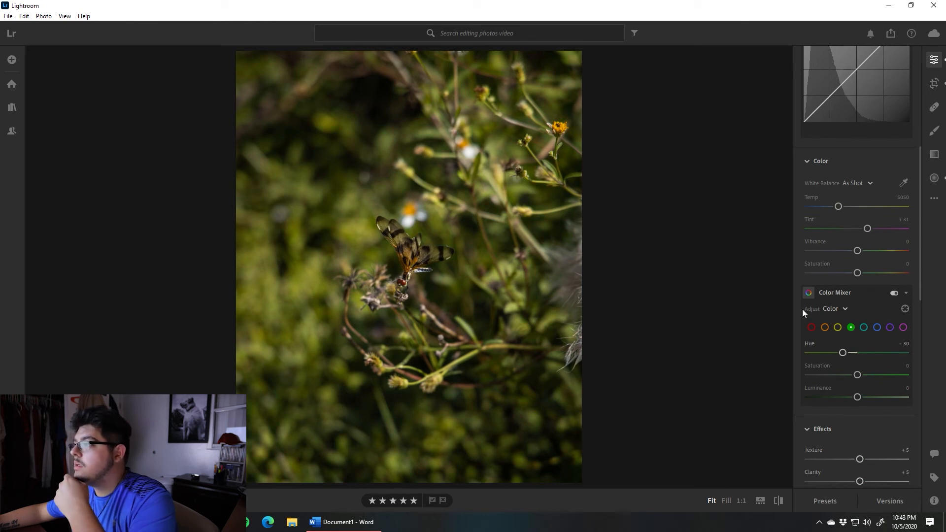
# - Hide the edit settings, compare the dragonfly photo before and after editing, and open the next photo
pyautogui.click(942, 67)
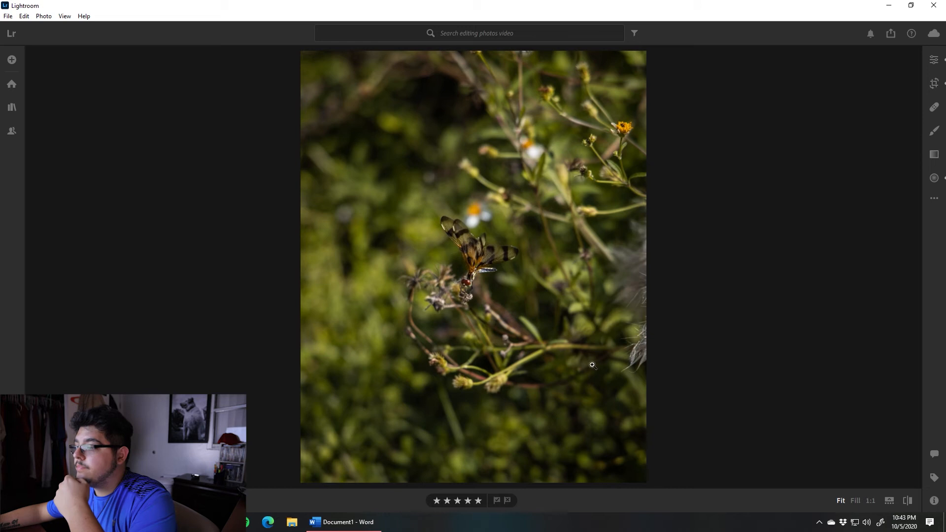
pyautogui.click(909, 502)
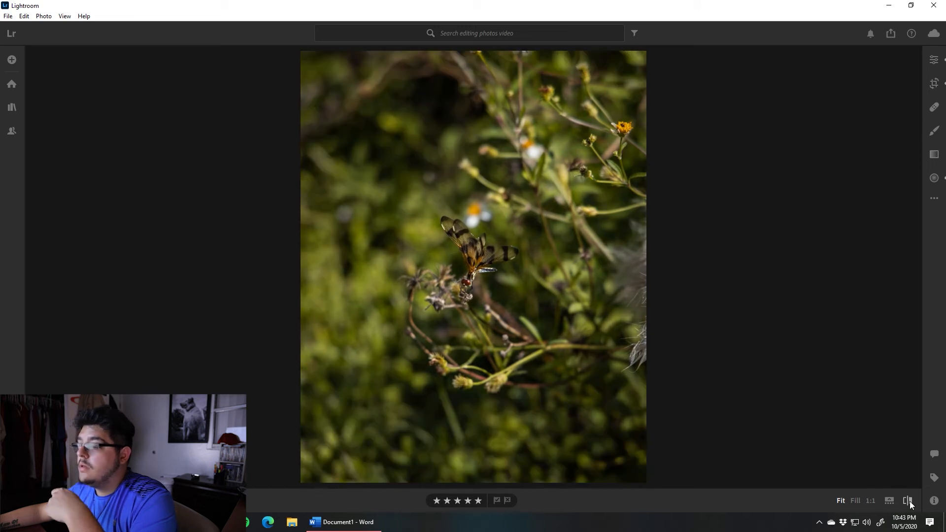
pyautogui.press('Right')
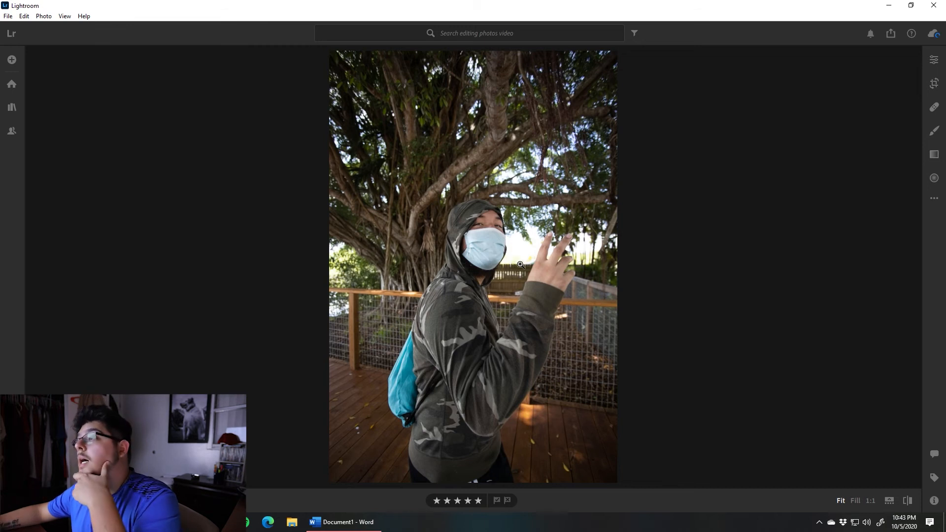
# - Show the edit settings, try pasting the copied settings onto the photo of the masked person, and undo the paste
pyautogui.click(935, 63)
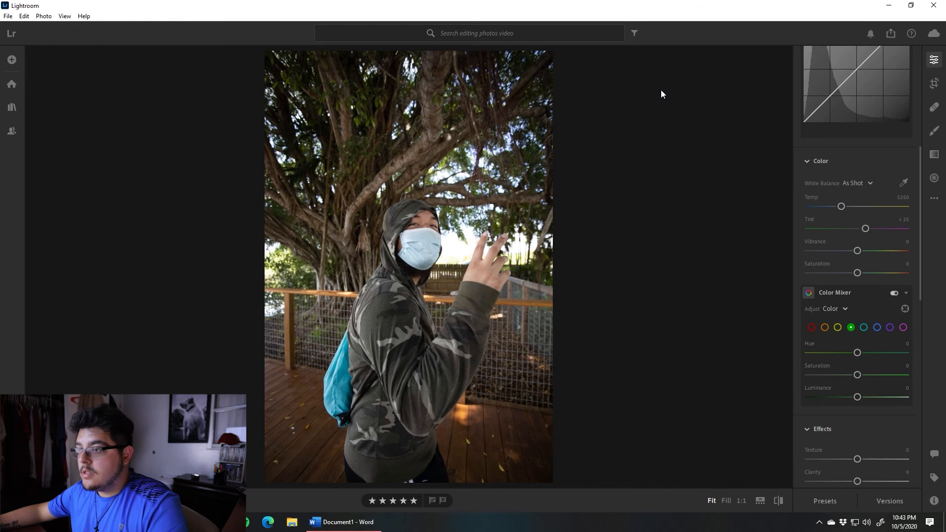
pyautogui.hotkey('ctrl', 'shift', 'v')
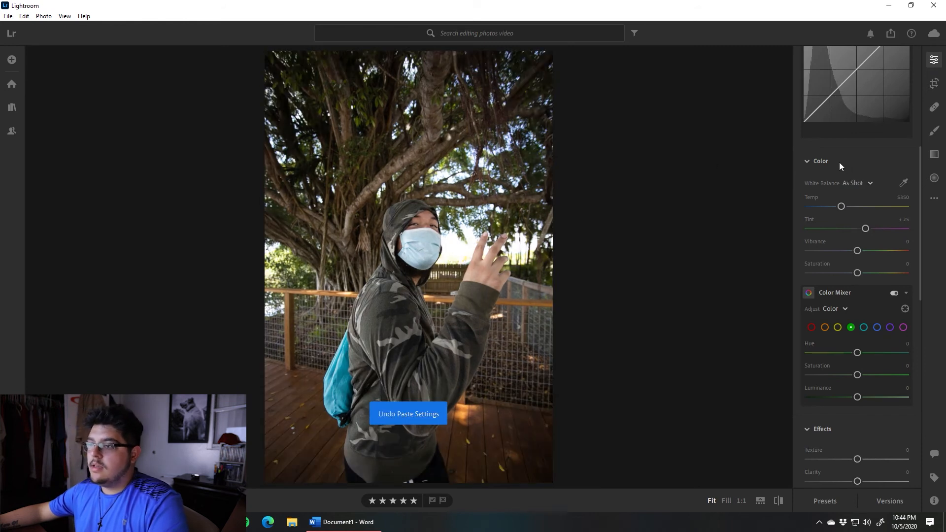
pyautogui.hotkey('ctrl', 'shift', 'v')
pyautogui.hotkey('ctrl', 'shift', 'v')
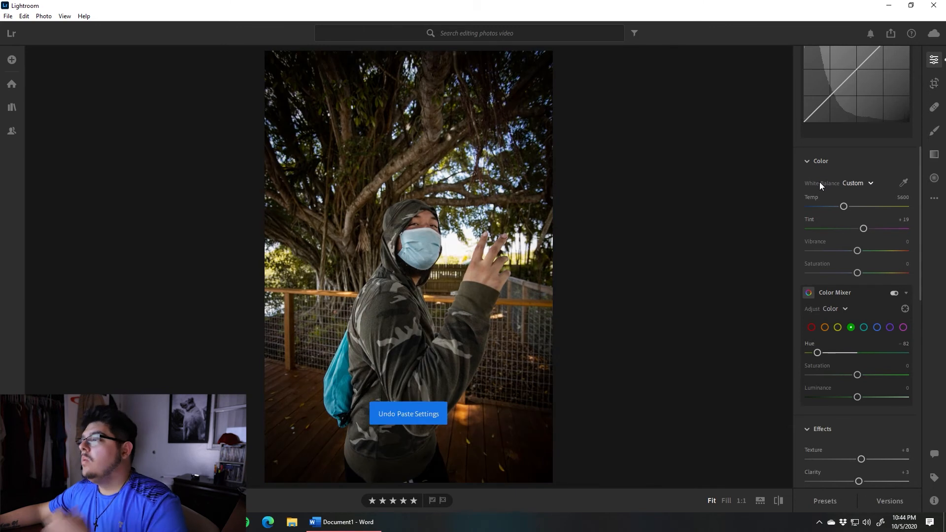
pyautogui.hotkey('ctrl', 'z')
# - Set the photo's Exposure to +0.45, Contrast +16, Highlights -11, Shadows -14, Whites -92 and Blacks -12
pyautogui.scroll(5, 833, 197)
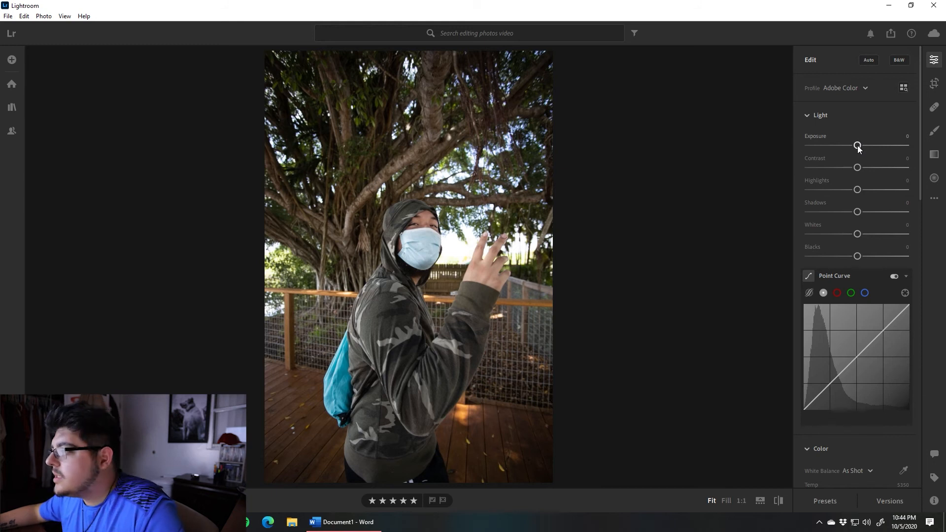
pyautogui.moveTo(858, 146); pyautogui.dragTo(855, 196)
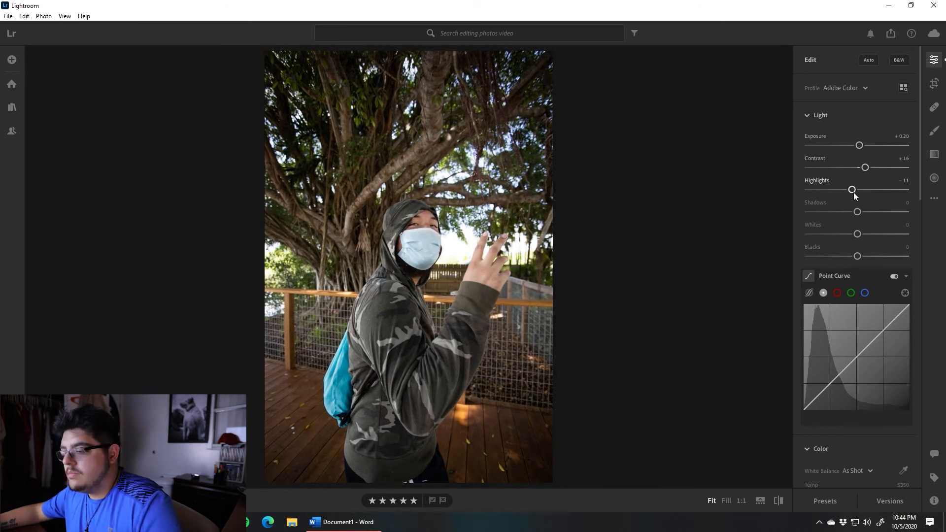
pyautogui.moveTo(858, 212); pyautogui.dragTo(851, 261)
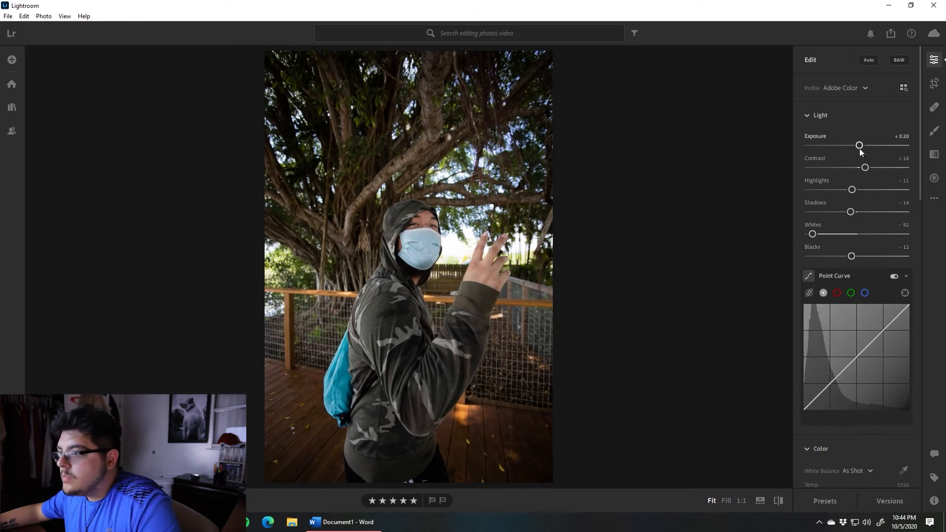
pyautogui.moveTo(858, 149); pyautogui.dragTo(861, 147)
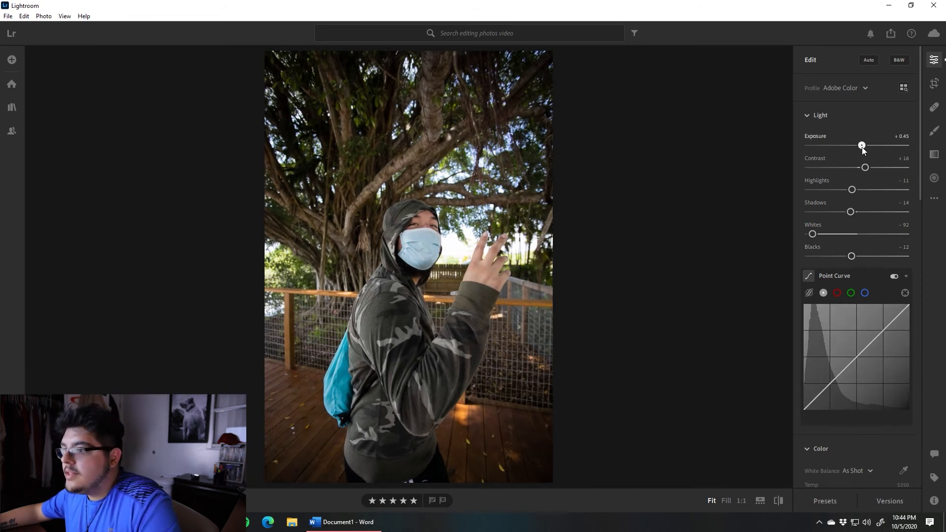
# - Convert the photo of the masked person to black and white and reset all its Light adjustments to 0
pyautogui.click(903, 60)
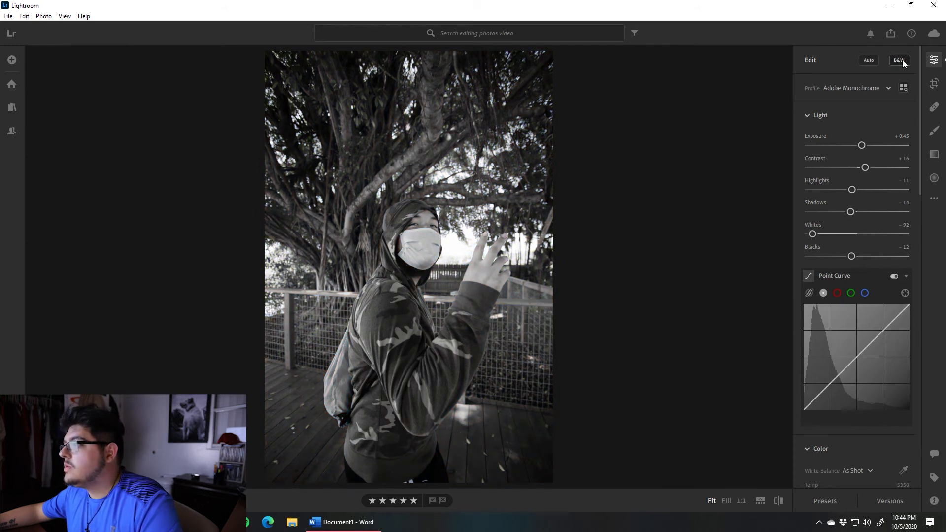
pyautogui.doubleClick(861, 145)
pyautogui.doubleClick(863, 168)
pyautogui.doubleClick(850, 191)
pyautogui.doubleClick(847, 212)
pyautogui.doubleClick(812, 234)
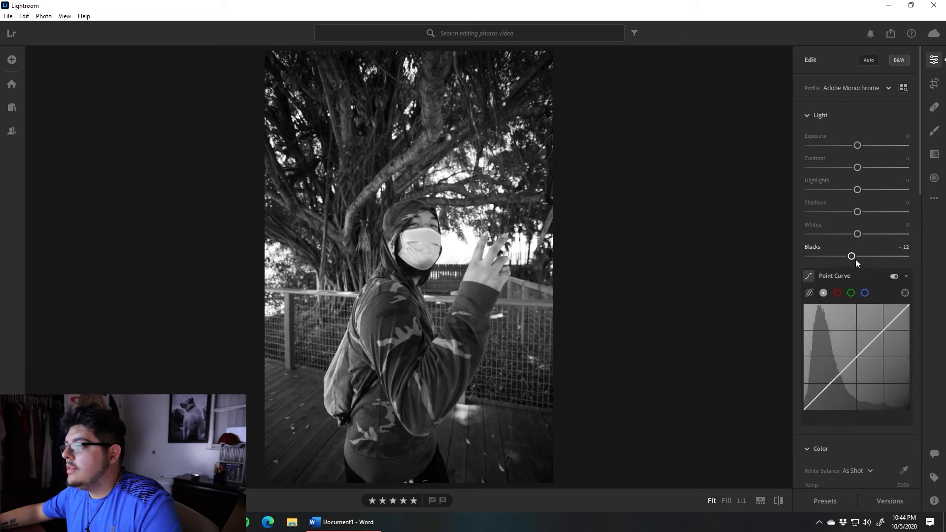
pyautogui.doubleClick(851, 256)
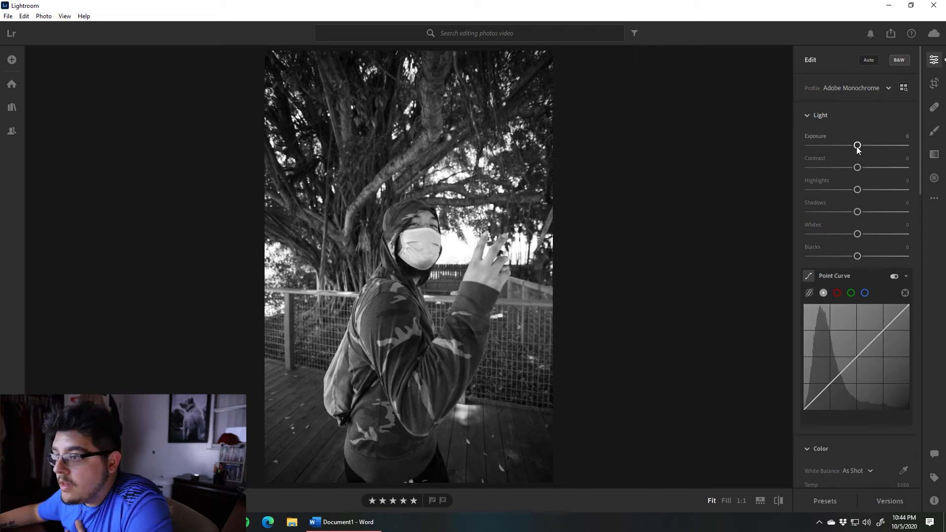
# - Set the black-and-white photo's Exposure to -0.20, Contrast to +17 and Highlights to -14
pyautogui.moveTo(858, 146); pyautogui.dragTo(865, 168)
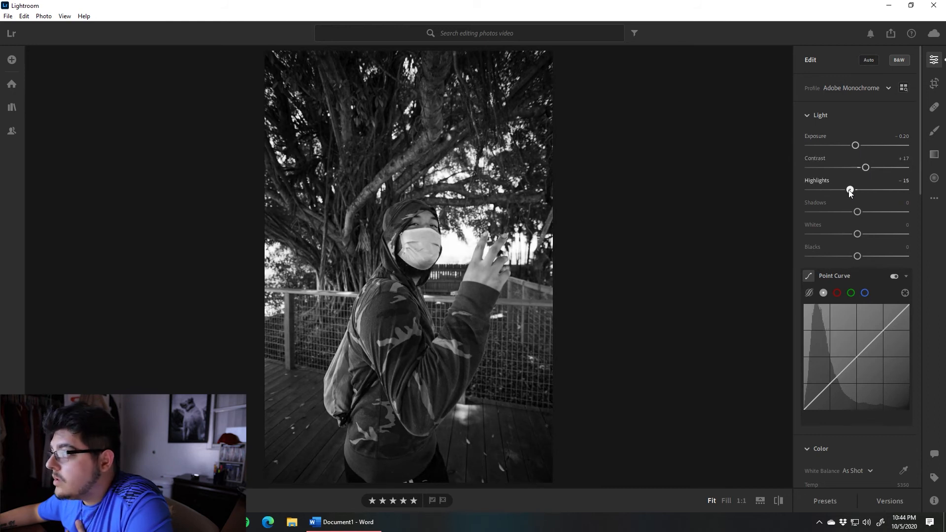
# - Crop the photo to the 4 x 5 / 8 x 10 aspect ratio, shifting the image slightly upward inside the frame
pyautogui.click(934, 82)
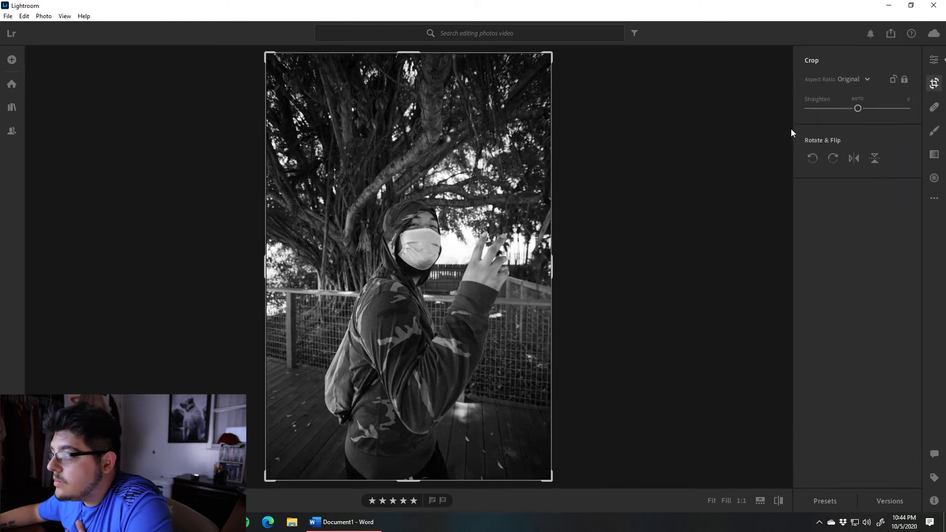
pyautogui.click(862, 80)
pyautogui.click(866, 161)
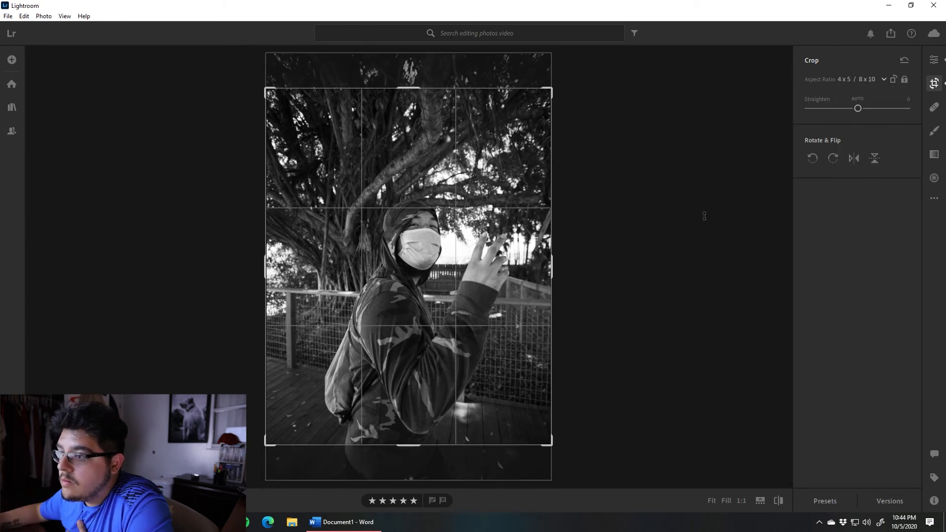
pyautogui.moveTo(510, 283); pyautogui.dragTo(507, 264)
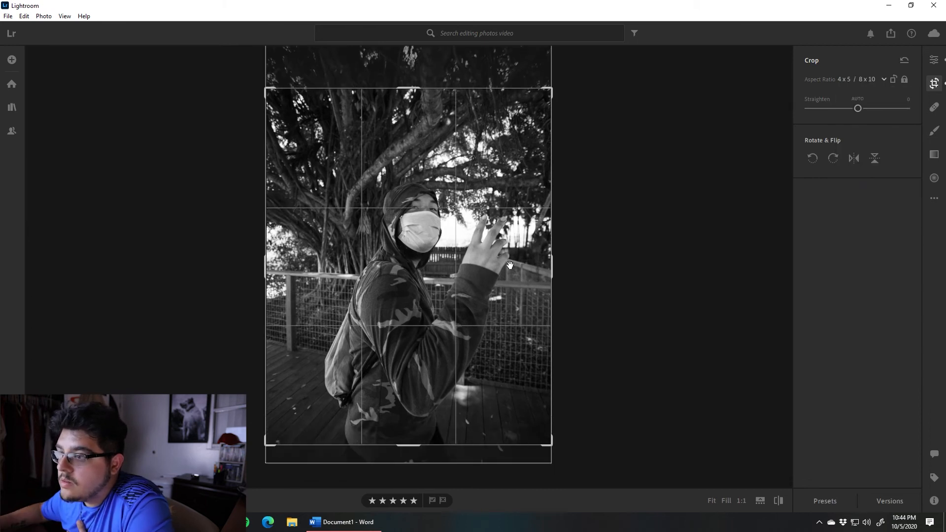
pyautogui.press('e')
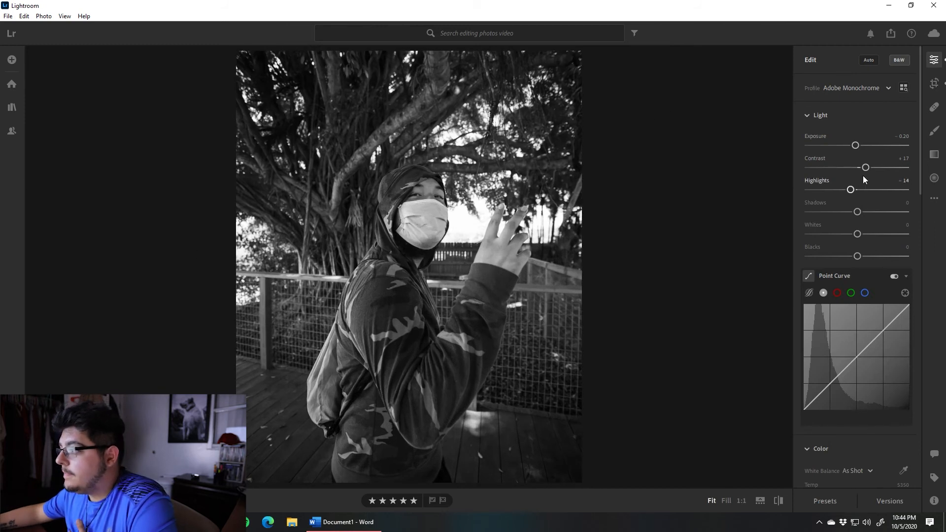
# - Set Shadows to +8, Whites to -77, Blacks to +18 and Highlights to -19
pyautogui.moveTo(864, 213); pyautogui.dragTo(866, 257)
pyautogui.scroll(-2, 840, 207)
pyautogui.moveTo(849, 92); pyautogui.dragTo(845, 93)
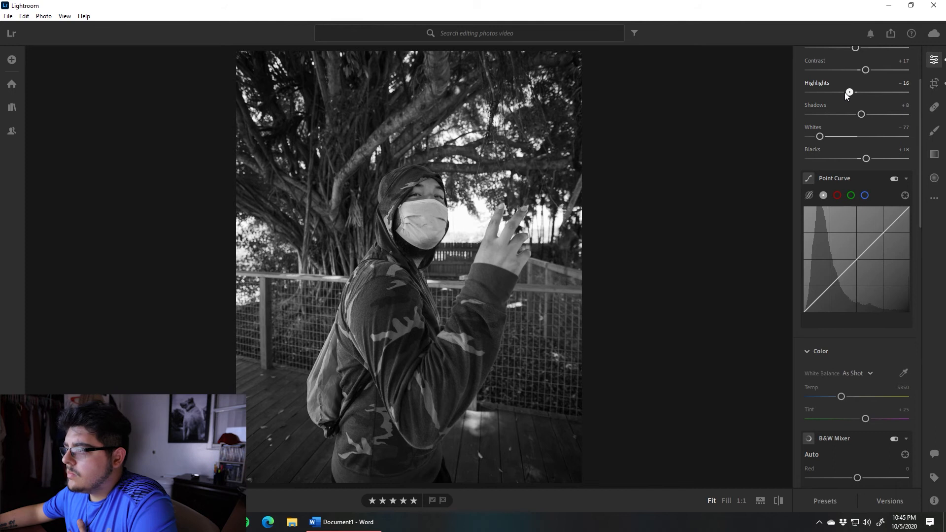
# - Try darkening the red tones in the B&W Mixer and reset Red to 0
pyautogui.scroll(-6, 847, 197)
pyautogui.scroll(4, 850, 207)
pyautogui.scroll(-4, 852, 210)
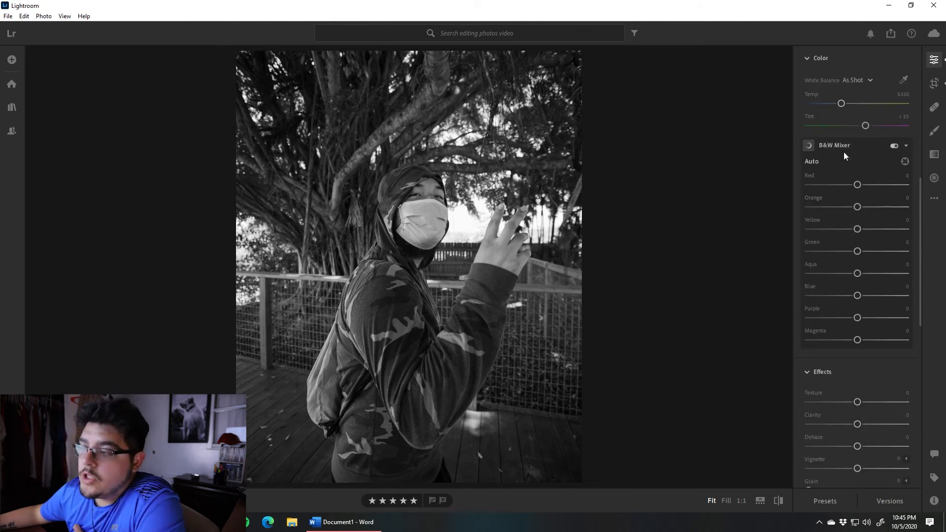
pyautogui.moveTo(844, 150)
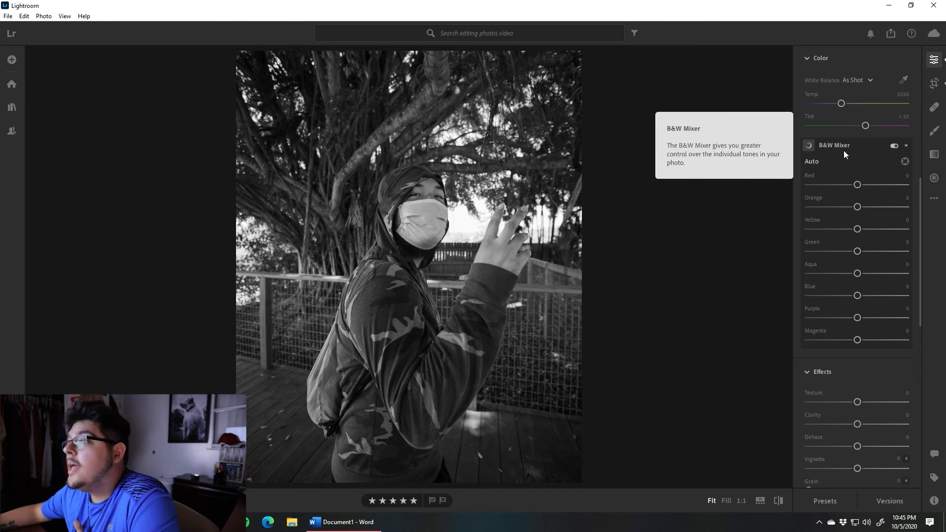
pyautogui.moveTo(861, 183); pyautogui.dragTo(725, 207)
pyautogui.moveTo(810, 187); pyautogui.dragTo(758, 191)
pyautogui.doubleClick(809, 186)
# - In the B&W Mixer, set Yellow to -30, Green -54, Aqua -70, Blue -55 and Purple -68, and reset Magenta to 0
pyautogui.moveTo(857, 206); pyautogui.dragTo(842, 229)
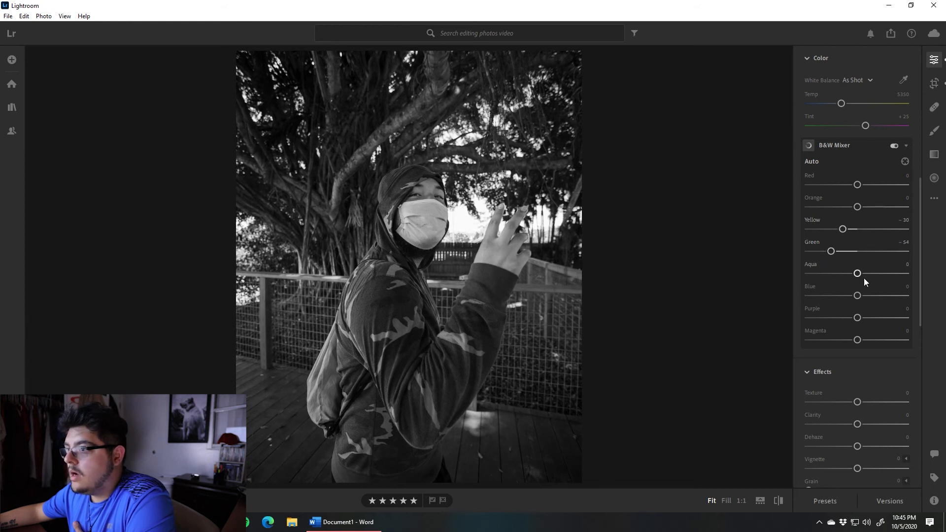
pyautogui.moveTo(871, 273); pyautogui.dragTo(824, 318)
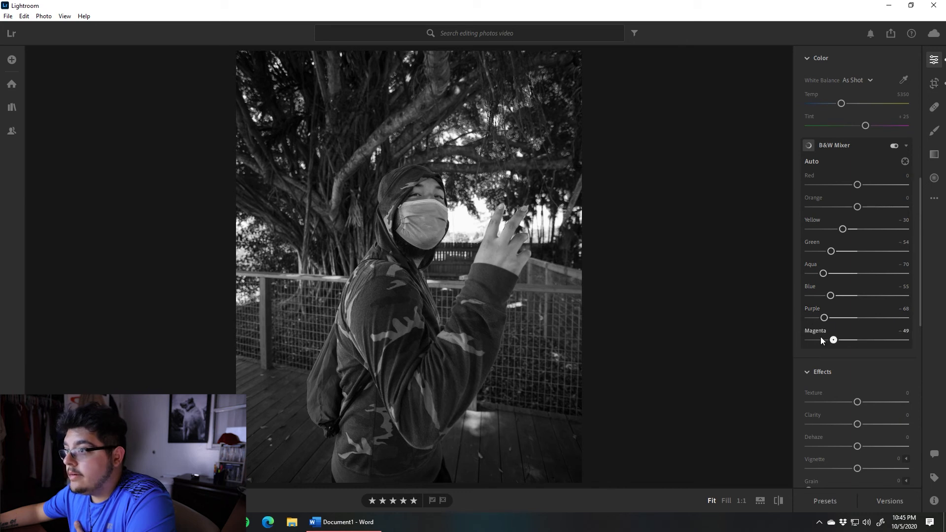
pyautogui.doubleClick(870, 340)
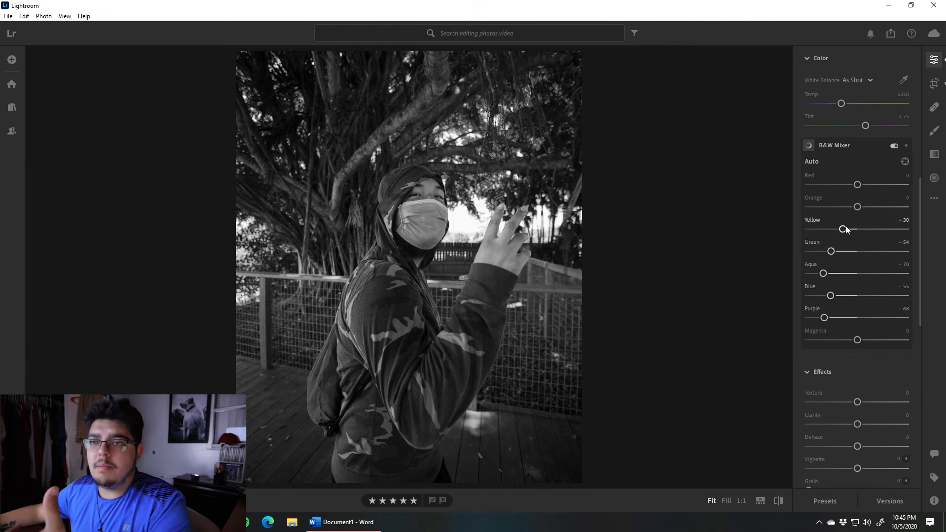
# - Set Texture to +17, Clarity to +11 and Vignette to -24, and compare the result with the original
pyautogui.scroll(-2, 857, 256)
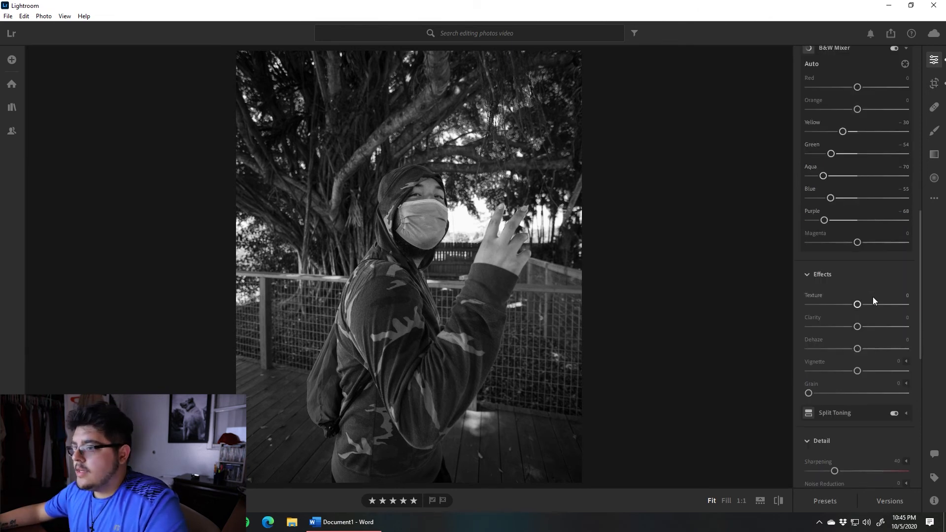
pyautogui.moveTo(858, 305); pyautogui.dragTo(904, 320)
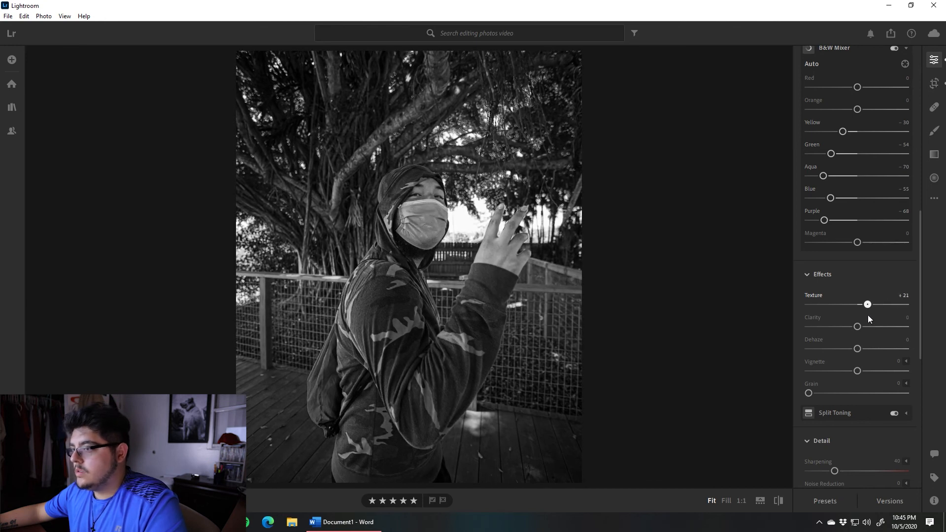
pyautogui.moveTo(858, 325); pyautogui.dragTo(846, 371)
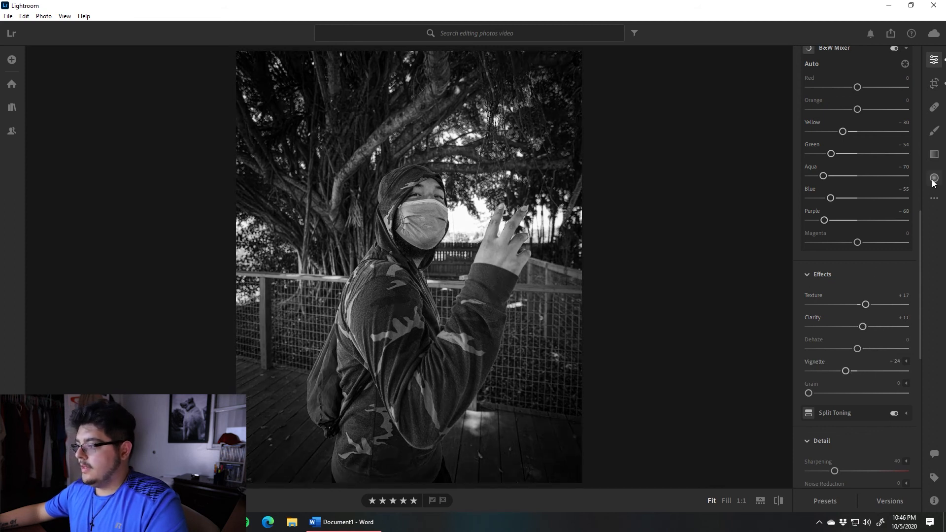
pyautogui.click(775, 499)
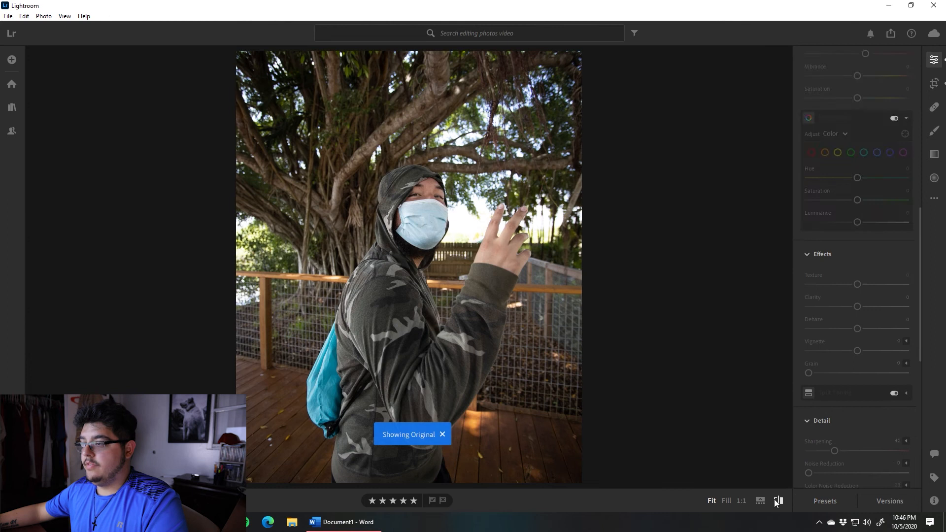
# - Add an inverted radial gradient around the masked person and lower its Highlights to about -63
pyautogui.click(934, 178)
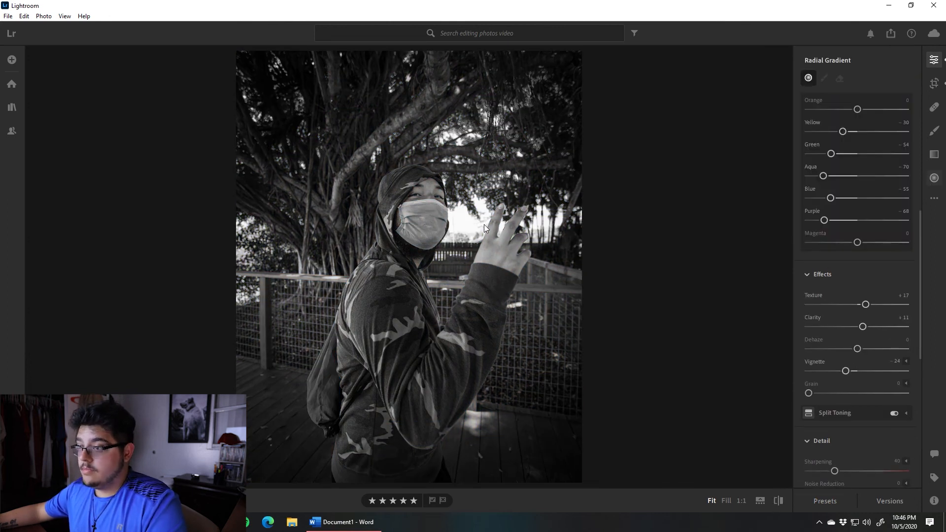
pyautogui.moveTo(399, 200); pyautogui.dragTo(526, 349)
pyautogui.moveTo(423, 221); pyautogui.dragTo(440, 264)
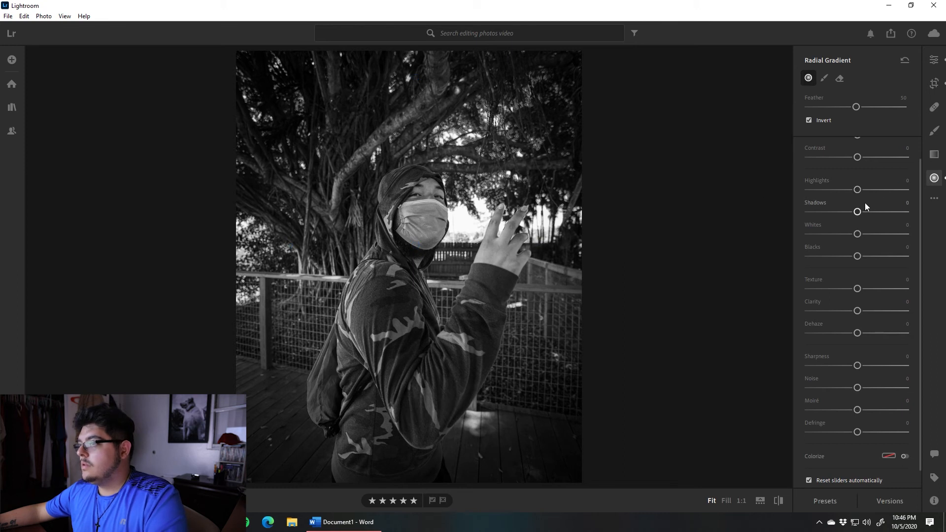
pyautogui.scroll(1, 865, 203)
pyautogui.moveTo(857, 214); pyautogui.dragTo(826, 215)
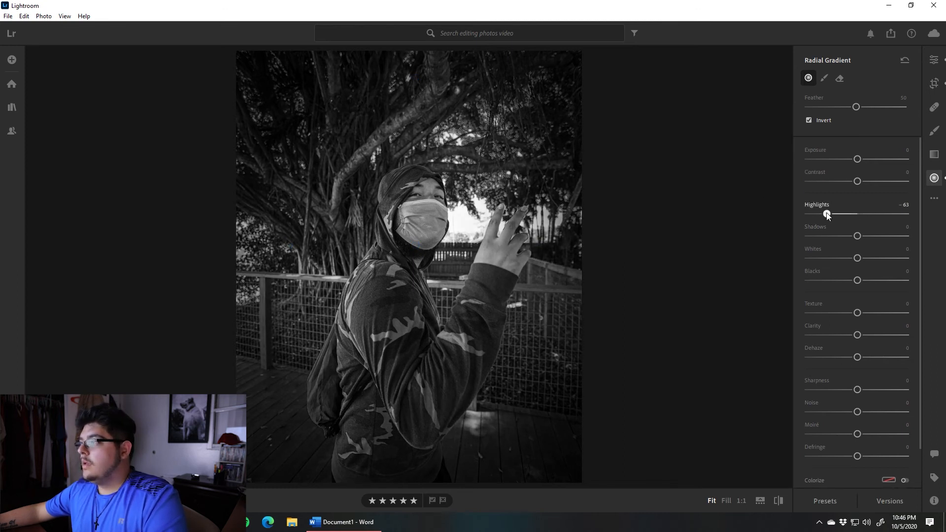
pyautogui.click(934, 59)
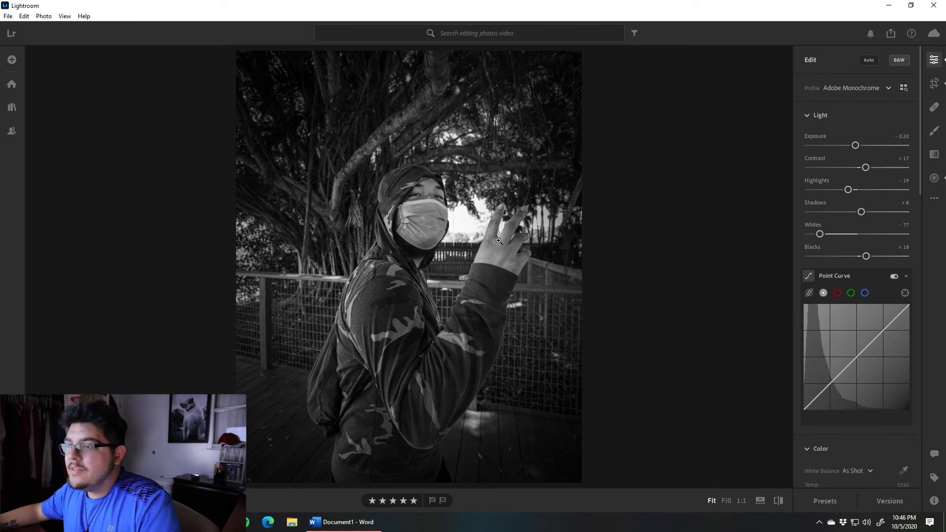
# - Open the next photo, the alligator in the water, and examine its eye up close
pyautogui.press('Right')
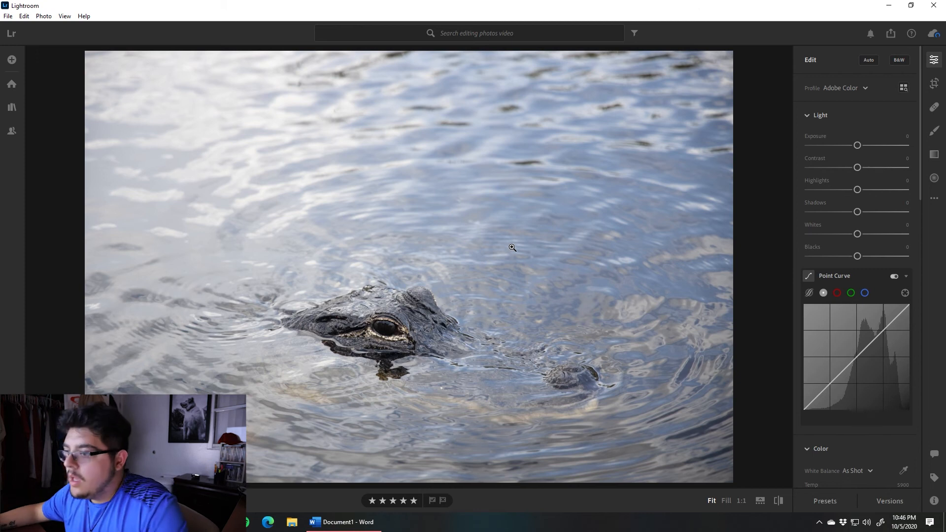
pyautogui.click(392, 340)
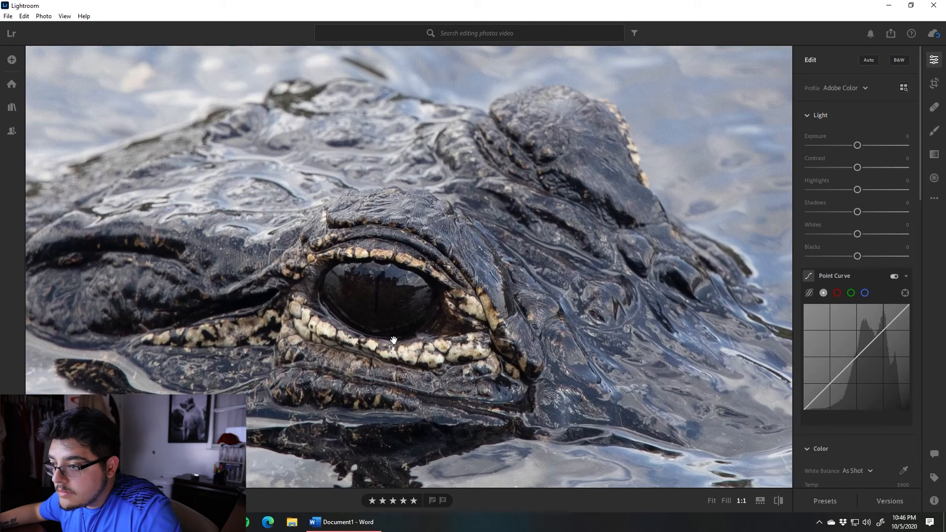
pyautogui.click(409, 339)
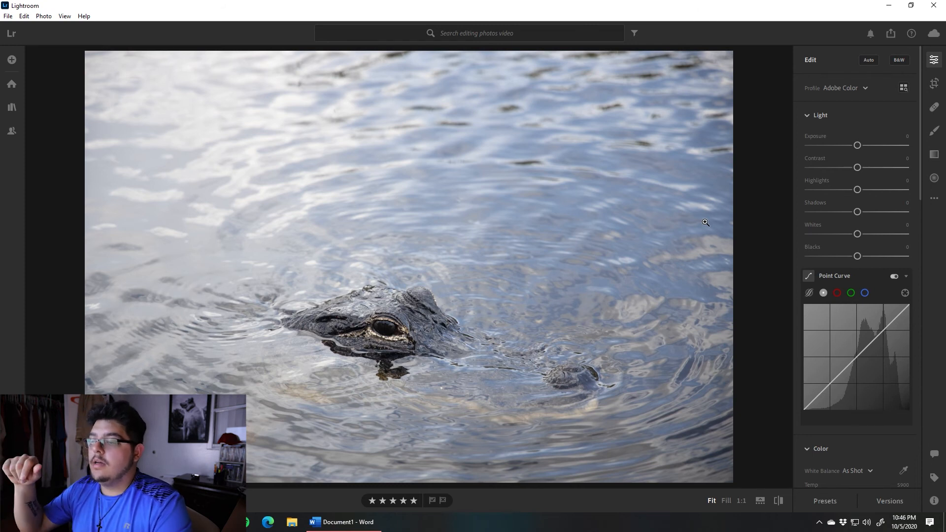
pyautogui.rightClick(683, 212)
# - Try Exposure +0.05, Contrast +8 and Highlights -30 on the alligator photo, and reset all three to 0
pyautogui.moveTo(857, 167); pyautogui.dragTo(845, 189)
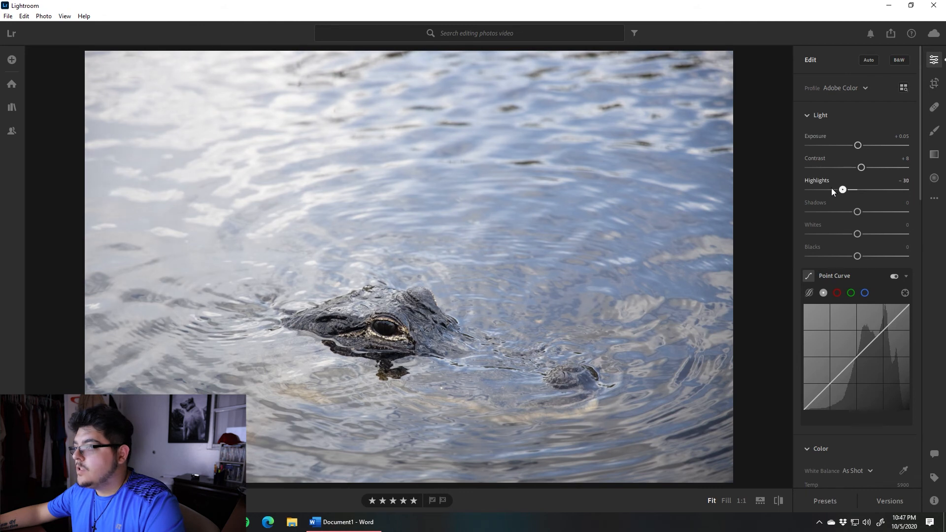
pyautogui.doubleClick(861, 168)
pyautogui.doubleClick(848, 190)
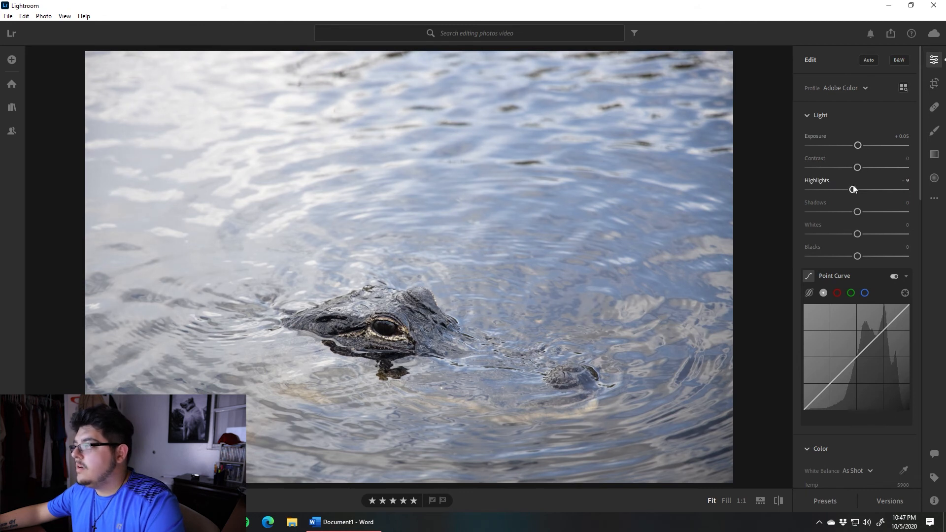
pyautogui.doubleClick(858, 145)
# - Convert the alligator photo to black and white
pyautogui.click(902, 61)
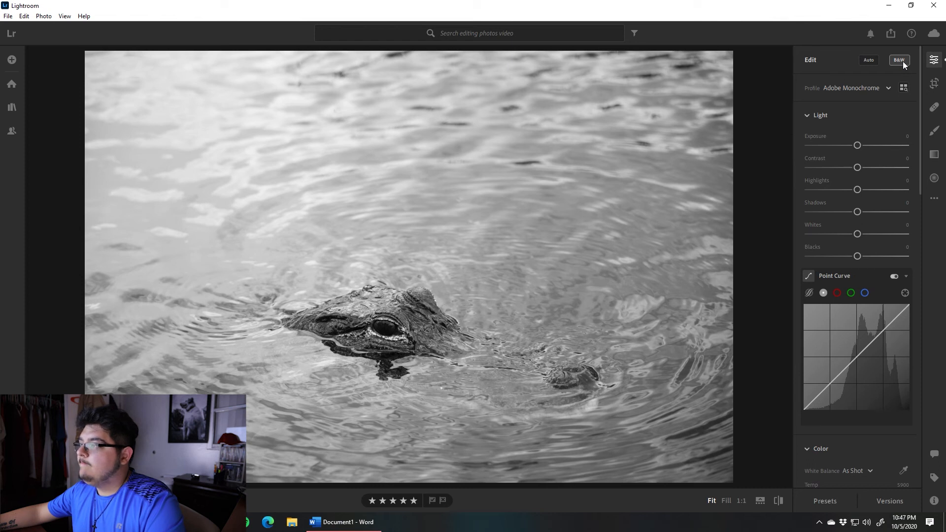
# - Crop the alligator photo to a vertical 4 x 5 / 8 x 10 frame around the alligator's head
pyautogui.click(936, 88)
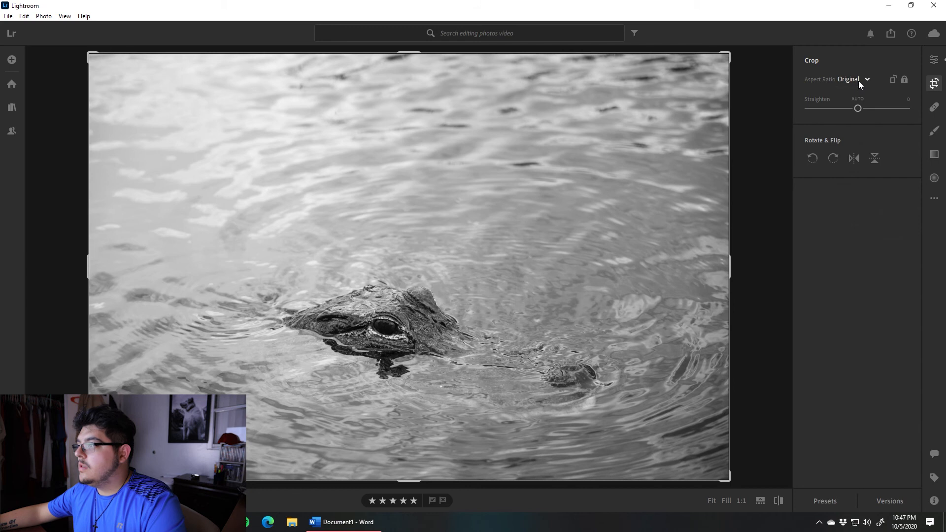
pyautogui.click(858, 81)
pyautogui.click(864, 158)
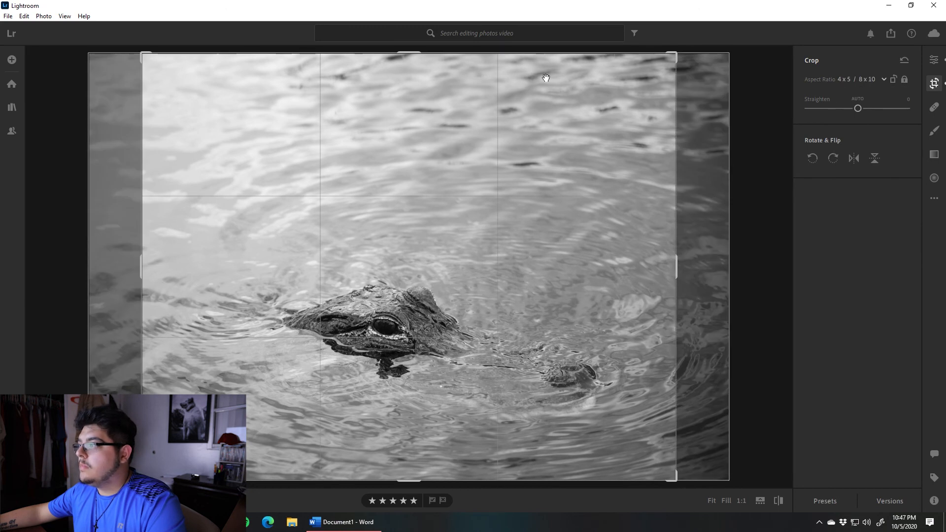
pyautogui.click(893, 80)
pyautogui.moveTo(476, 182); pyautogui.dragTo(438, 182)
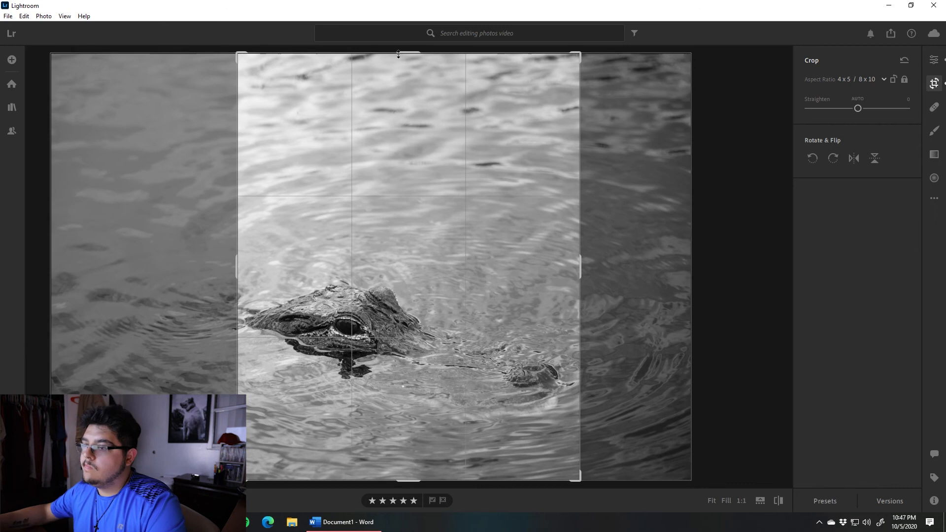
pyautogui.press('Escape')
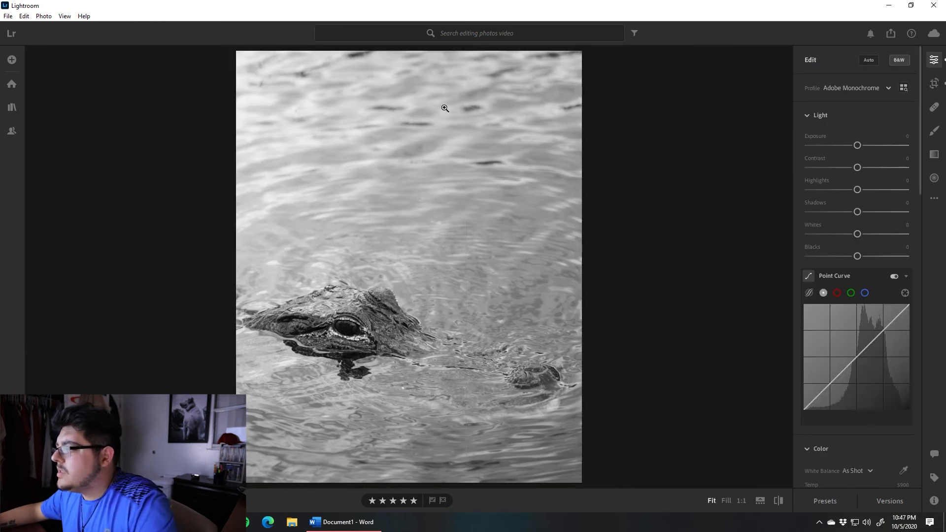
# - Set the alligator photo's Contrast to +26, Highlights to -80, Shadows to +37, Whites to -37 and Blacks to +11
pyautogui.moveTo(857, 168); pyautogui.dragTo(838, 189)
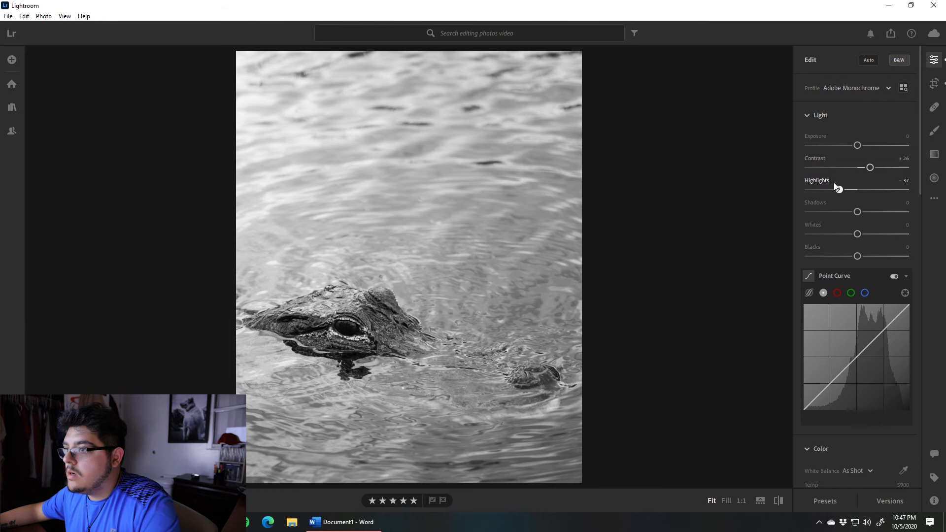
pyautogui.moveTo(814, 198); pyautogui.dragTo(819, 197)
pyautogui.moveTo(868, 214); pyautogui.dragTo(874, 259)
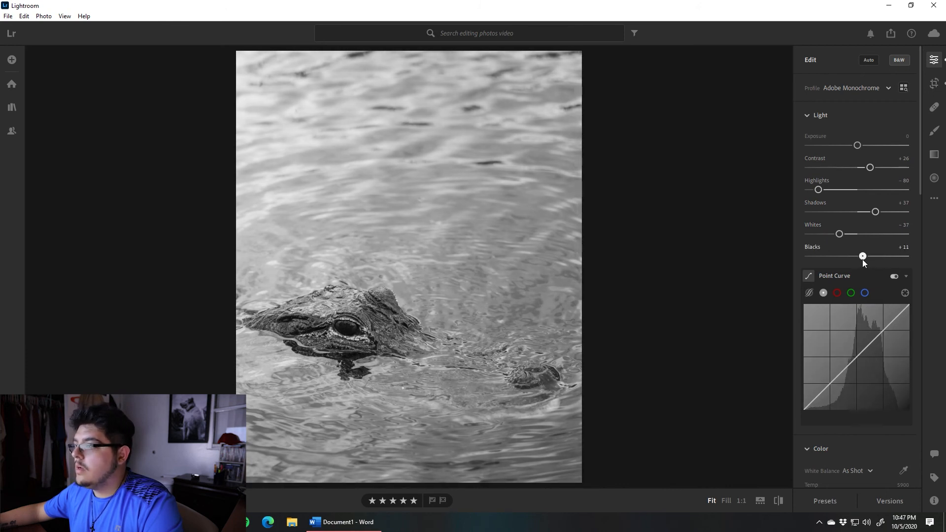
# - Try Green -100 and Aqua -49 in the B&W Mixer, comparing the green change with the original
pyautogui.scroll(-5, 857, 237)
pyautogui.moveTo(857, 282); pyautogui.dragTo(833, 285)
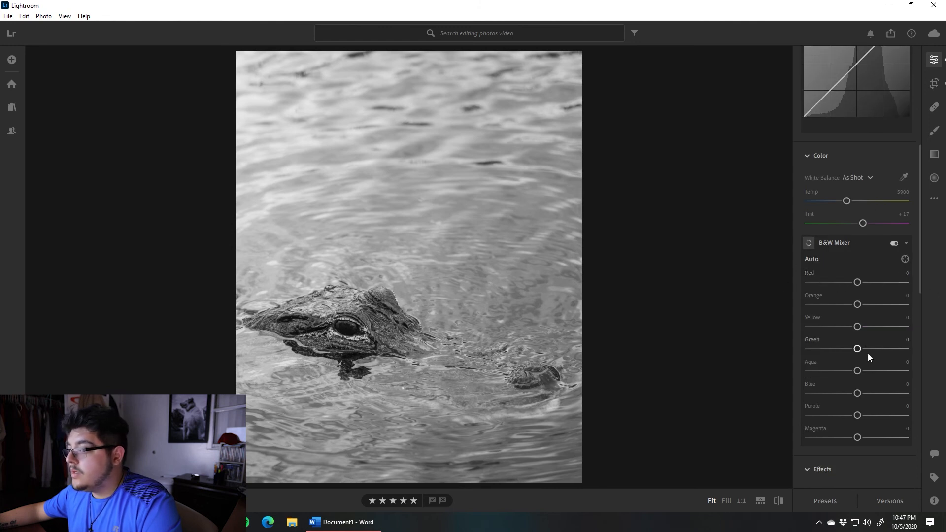
pyautogui.moveTo(857, 349); pyautogui.dragTo(803, 349)
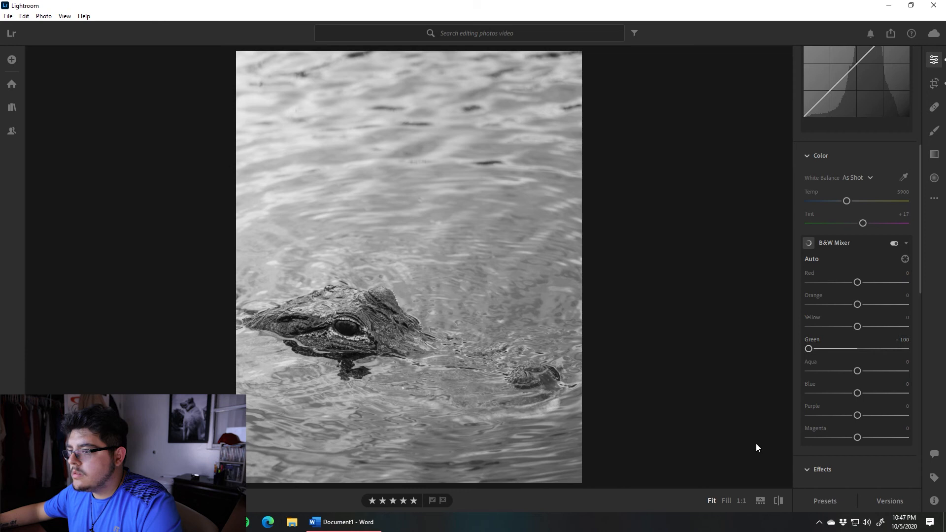
pyautogui.click(779, 501)
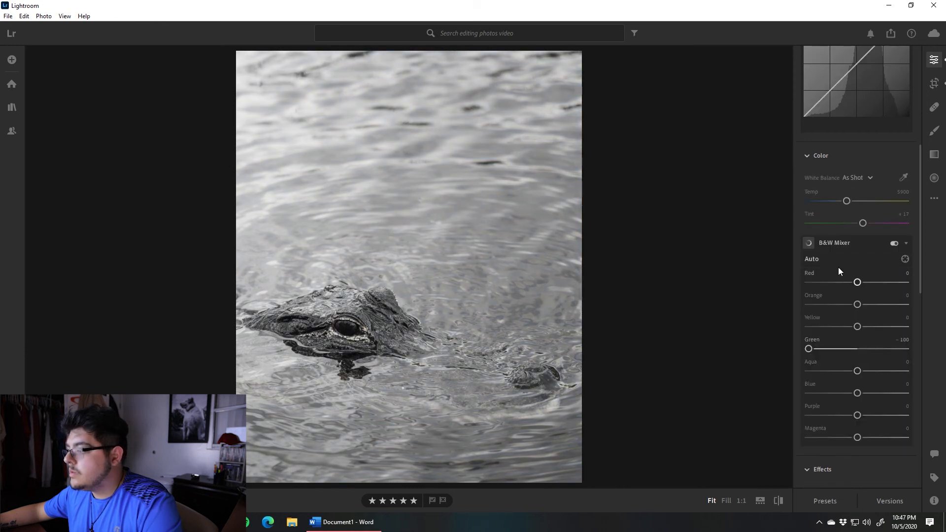
pyautogui.doubleClick(808, 349)
pyautogui.moveTo(856, 371); pyautogui.dragTo(834, 373)
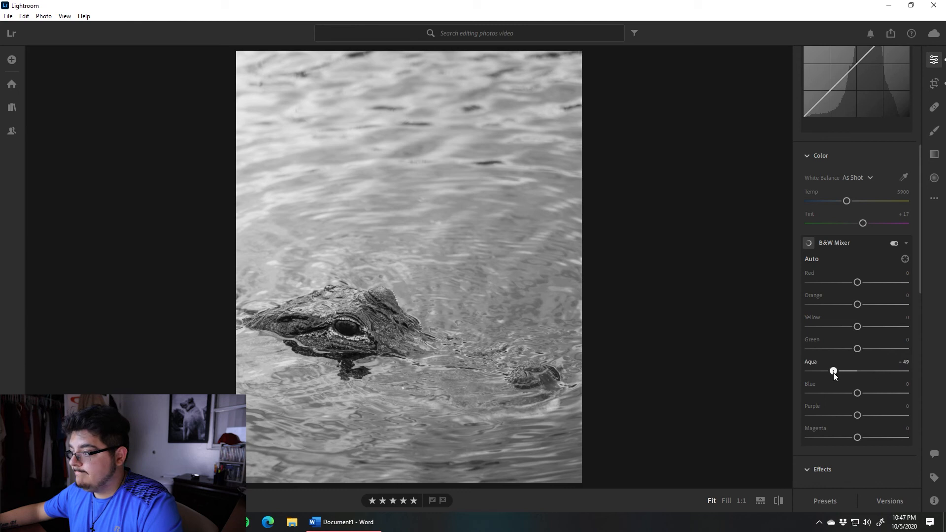
# - Set Blue to +7 in the B&W Mixer, and undo a targeted adjustment tried on the alligator
pyautogui.moveTo(858, 394)
pyautogui.mouseDown()
pyautogui.moveTo(788, 390)
pyautogui.moveTo(806, 376)
pyautogui.moveTo(855, 385)
pyautogui.moveTo(808, 389)
pyautogui.moveTo(888, 393)
pyautogui.moveTo(861, 393)
pyautogui.mouseUp()
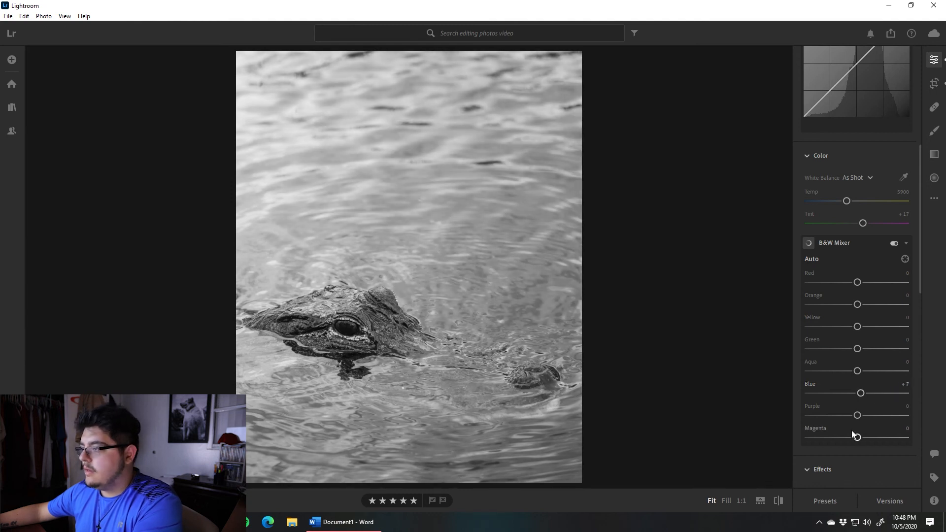
pyautogui.click(905, 259)
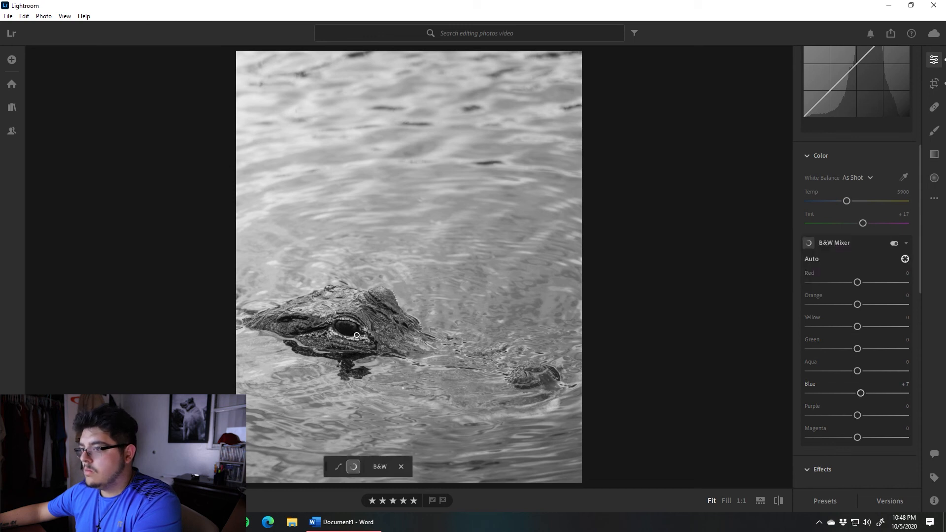
pyautogui.moveTo(358, 329)
pyautogui.mouseDown()
pyautogui.moveTo(373, 329)
pyautogui.moveTo(312, 330)
pyautogui.moveTo(367, 332)
pyautogui.mouseUp()
pyautogui.hotkey('ctrl', 'z')
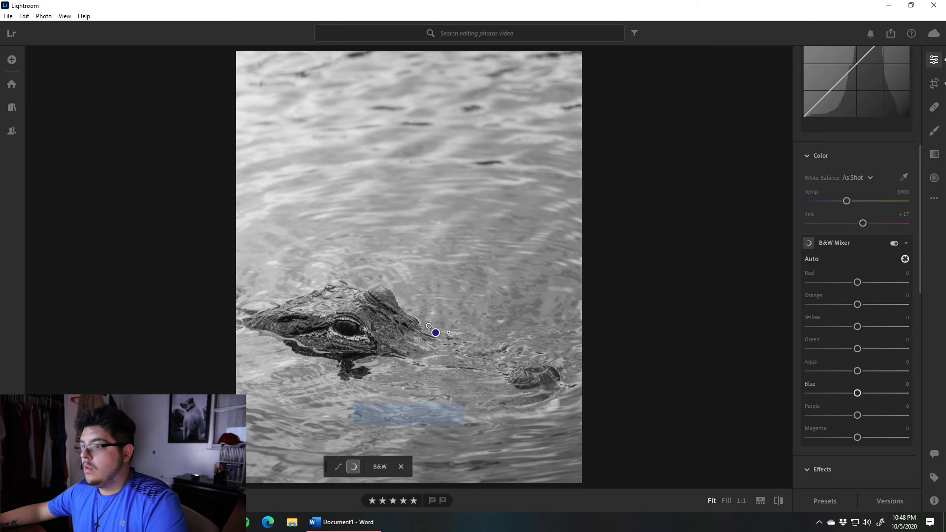
# - Set the alligator photo's Texture to +12, Clarity to +7 and Vignette to -18
pyautogui.scroll(-6, 864, 311)
pyautogui.moveTo(858, 206); pyautogui.dragTo(862, 229)
pyautogui.moveTo(857, 272); pyautogui.dragTo(849, 272)
# - Add an inverted radial gradient around the alligator's head and snout, and tilt it slightly clockwise
pyautogui.click(934, 178)
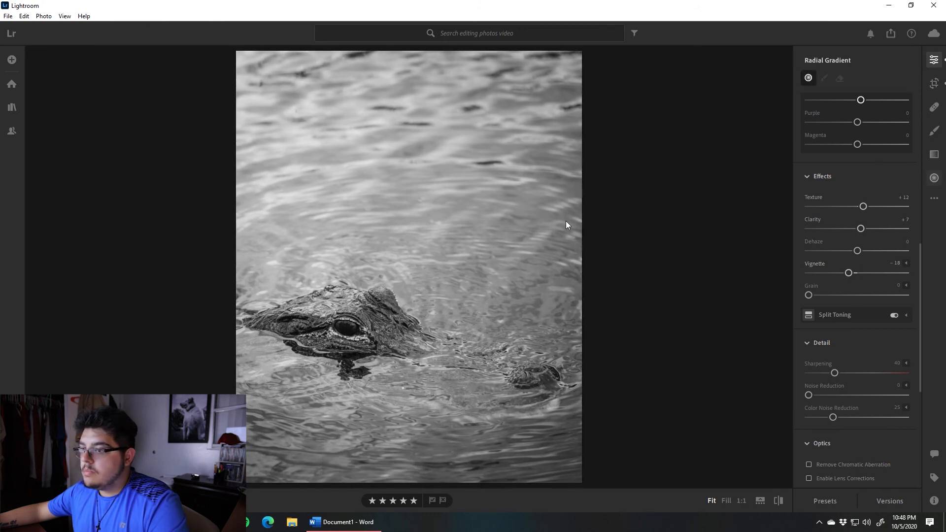
pyautogui.moveTo(268, 272); pyautogui.dragTo(461, 409)
pyautogui.moveTo(351, 253); pyautogui.dragTo(494, 326)
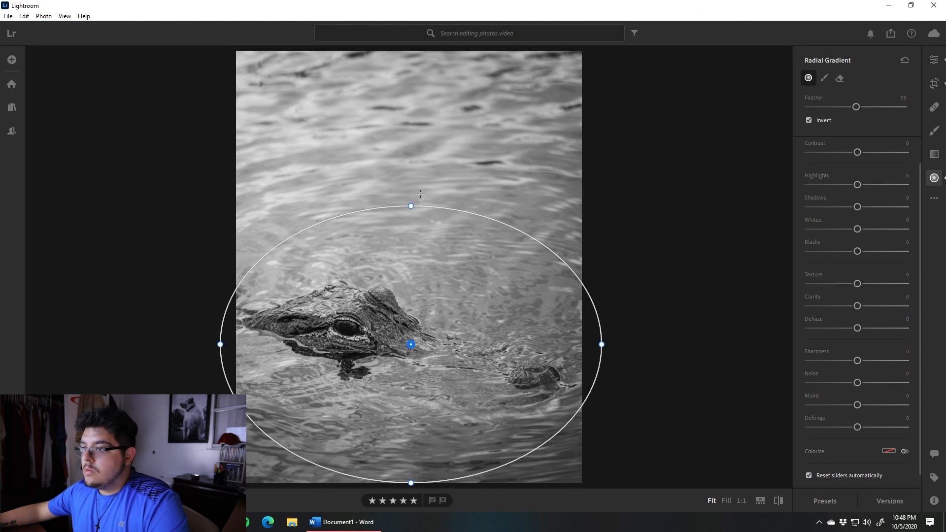
pyautogui.hotkey('ctrl', 'z')
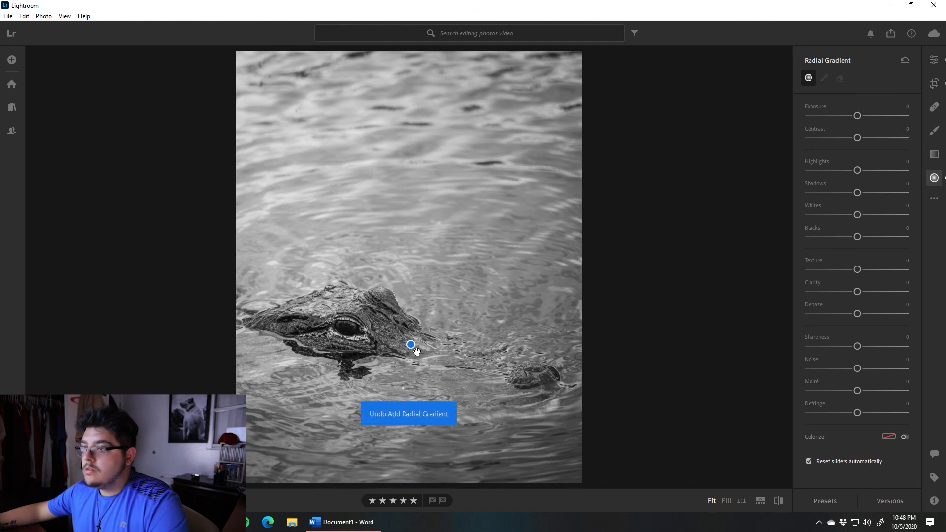
pyautogui.click(411, 345)
pyautogui.moveTo(413, 204); pyautogui.dragTo(430, 194)
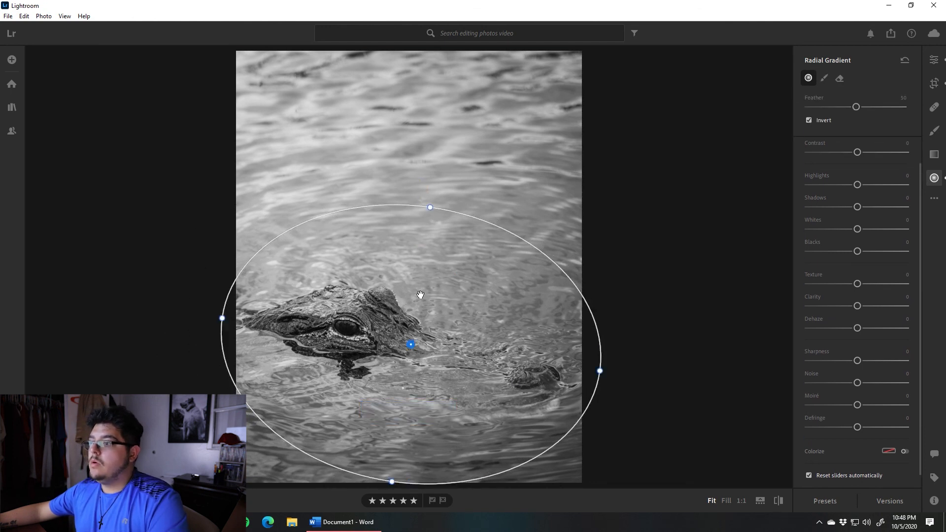
# - Set the radial gradient's Exposure to -0.60 and return to the main edit settings
pyautogui.scroll(1, 849, 213)
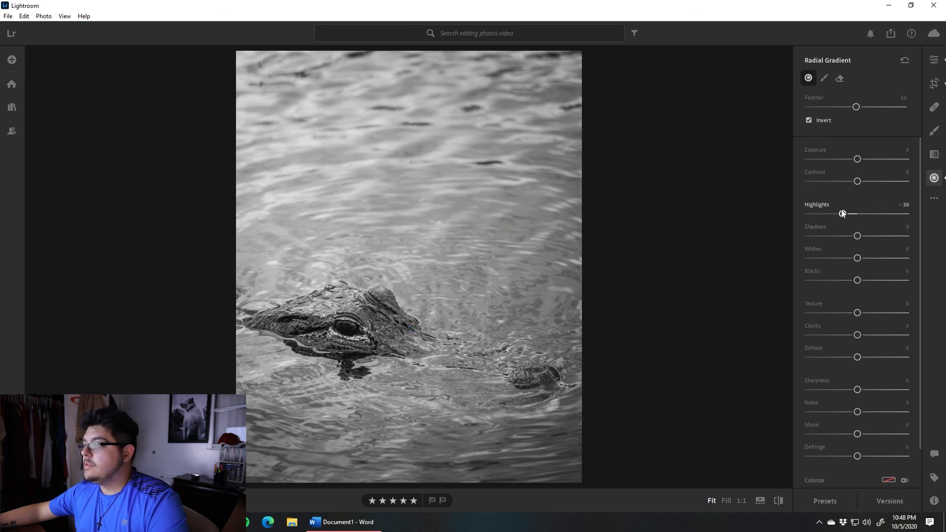
pyautogui.moveTo(857, 159); pyautogui.dragTo(850, 158)
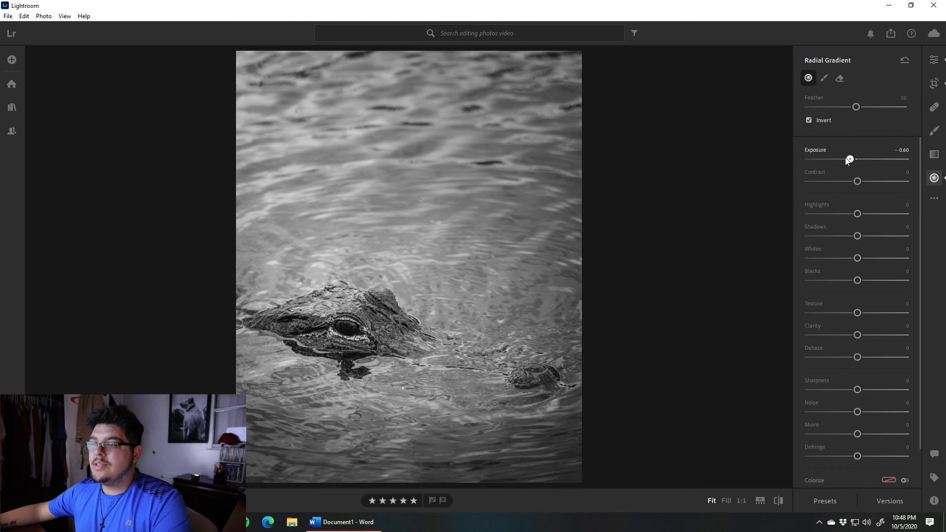
pyautogui.click(930, 67)
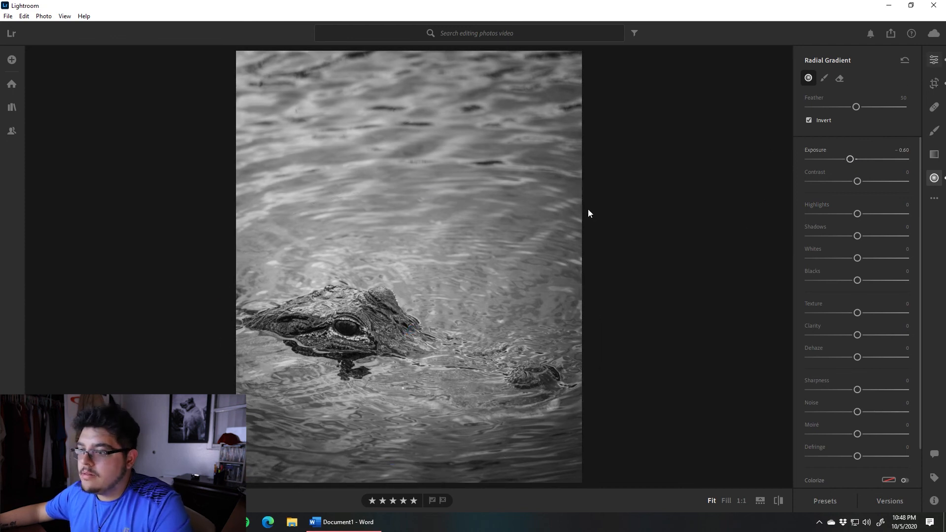
pyautogui.moveTo(376, 315); pyautogui.dragTo(371, 365)
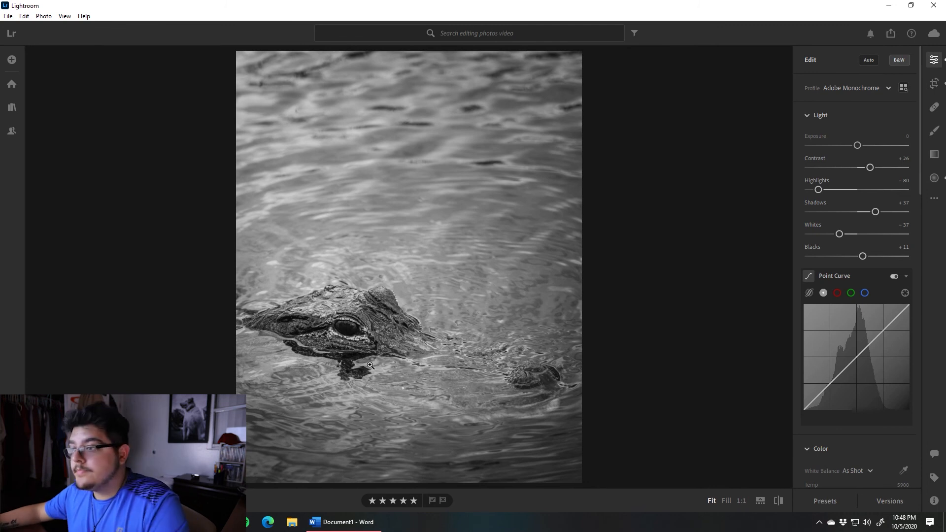
# - Open the next photo, the man holding a small alligator, and crop it to a vertical 4 x 5 / 8 x 10 frame around the animal
pyautogui.press('Right')
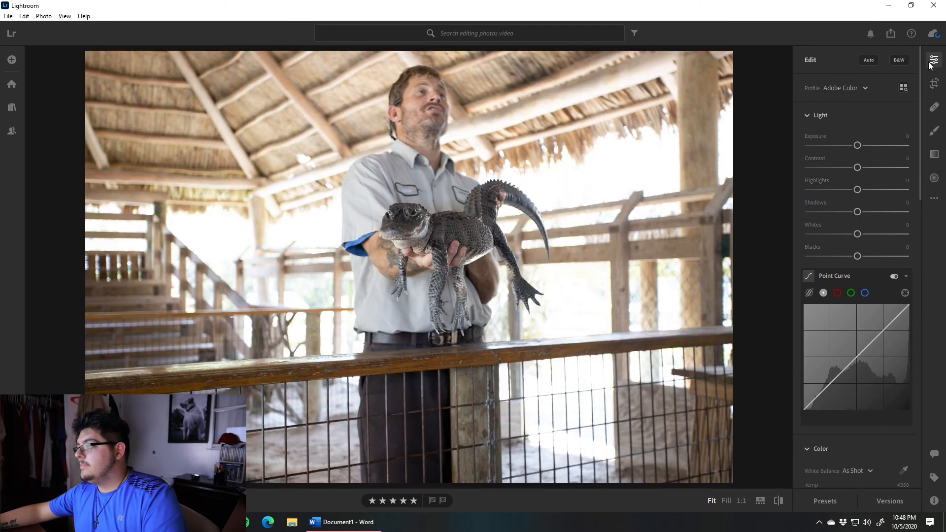
pyautogui.click(933, 82)
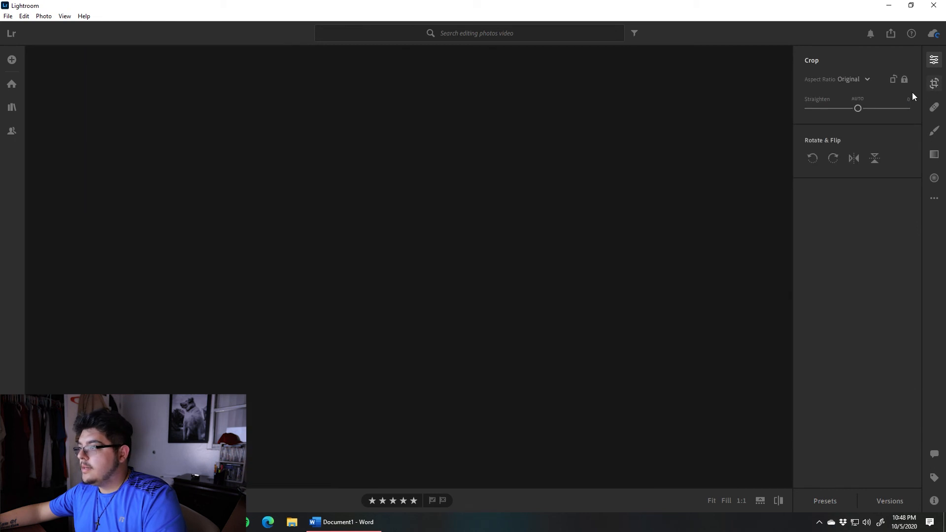
pyautogui.click(852, 78)
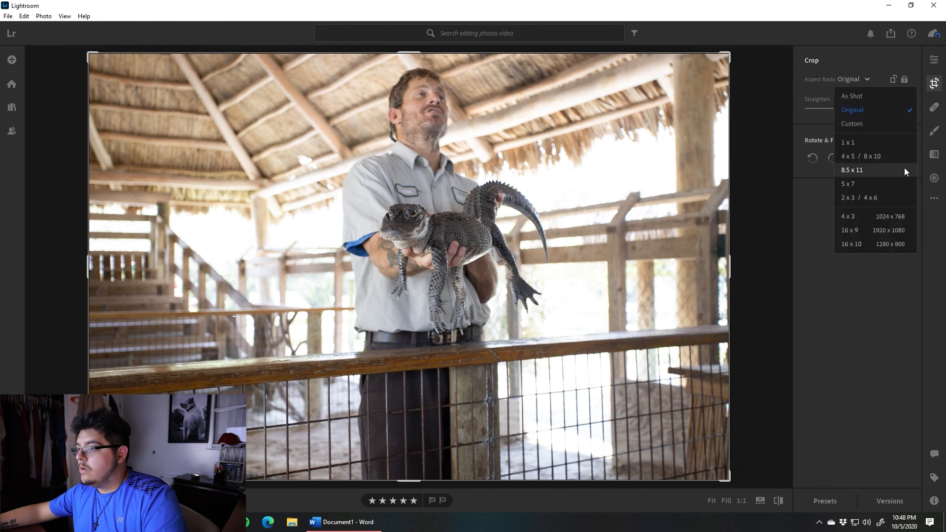
pyautogui.click(861, 156)
pyautogui.click(882, 80)
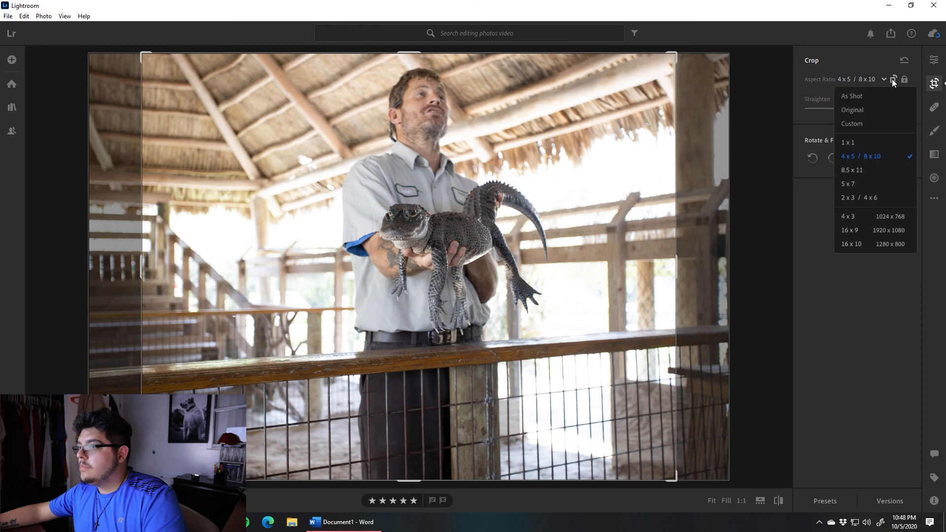
pyautogui.click(893, 79)
pyautogui.moveTo(414, 58); pyautogui.dragTo(414, 185)
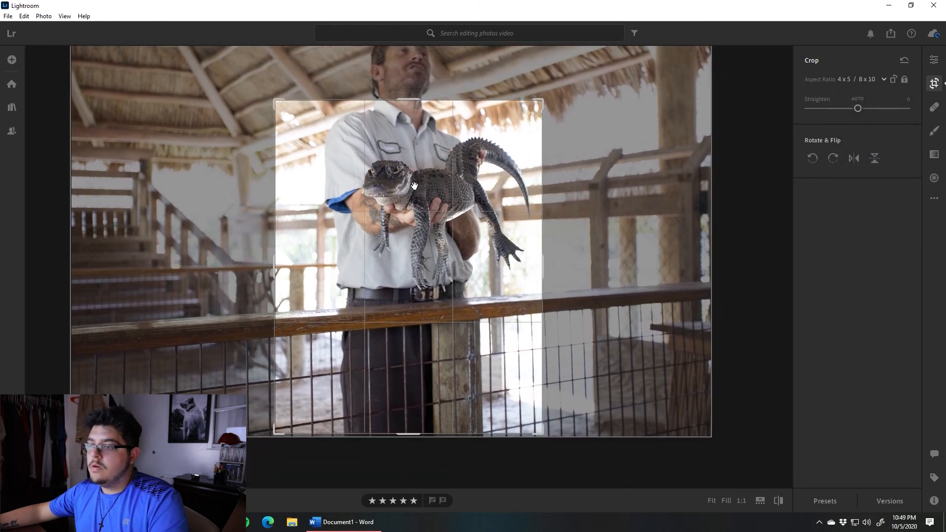
pyautogui.moveTo(416, 405); pyautogui.dragTo(398, 332)
pyautogui.press('Return')
# - Rotate the cropped photo clockwise in the crop frame until the wooden railing is level
pyautogui.moveTo(376, 160); pyautogui.dragTo(437, 196)
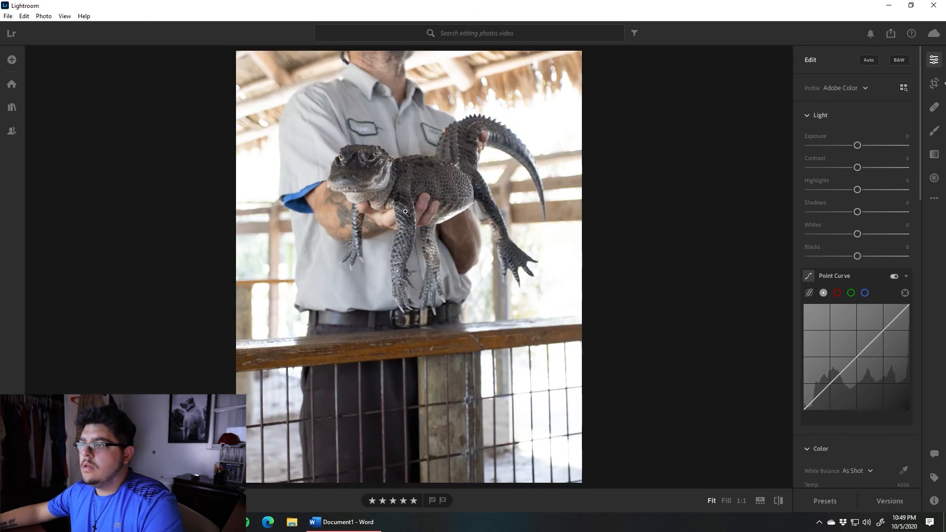
pyautogui.press('c')
pyautogui.moveTo(670, 271); pyautogui.dragTo(650, 262)
pyautogui.press('Return')
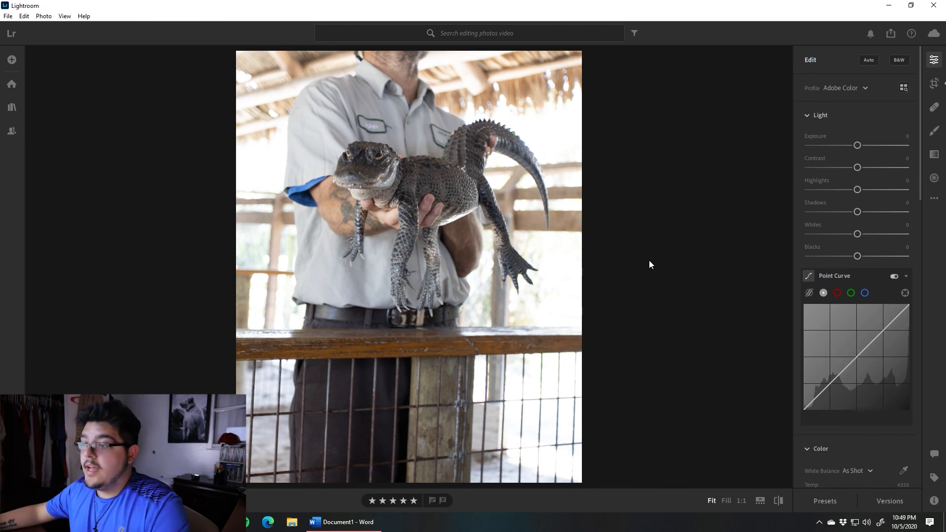
pyautogui.press('c')
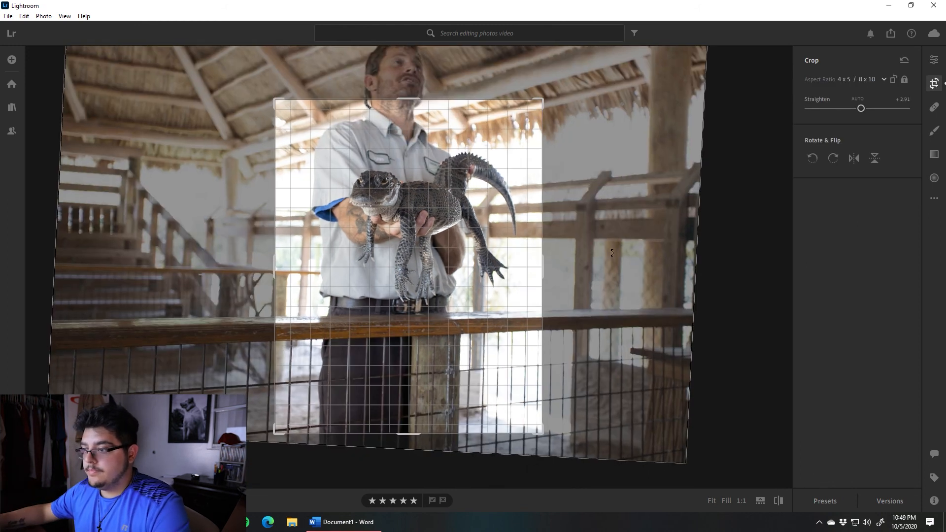
pyautogui.press('Return')
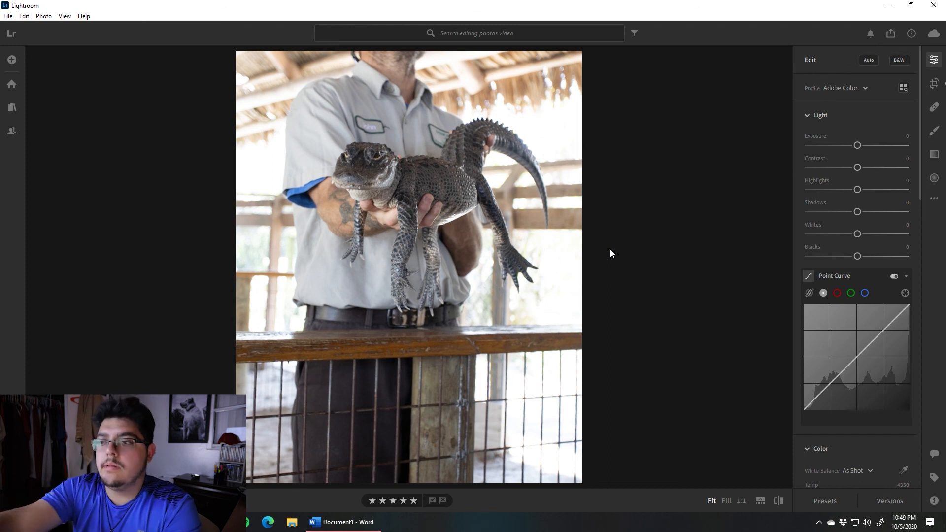
# - Examine the wooden railing and the bright background up close
pyautogui.rightClick(611, 250)
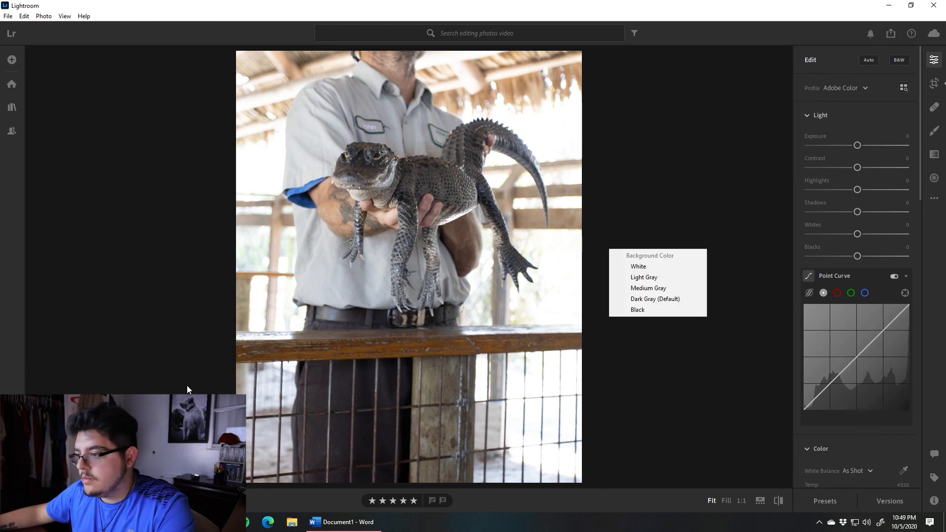
pyautogui.click(556, 349)
pyautogui.click(522, 343)
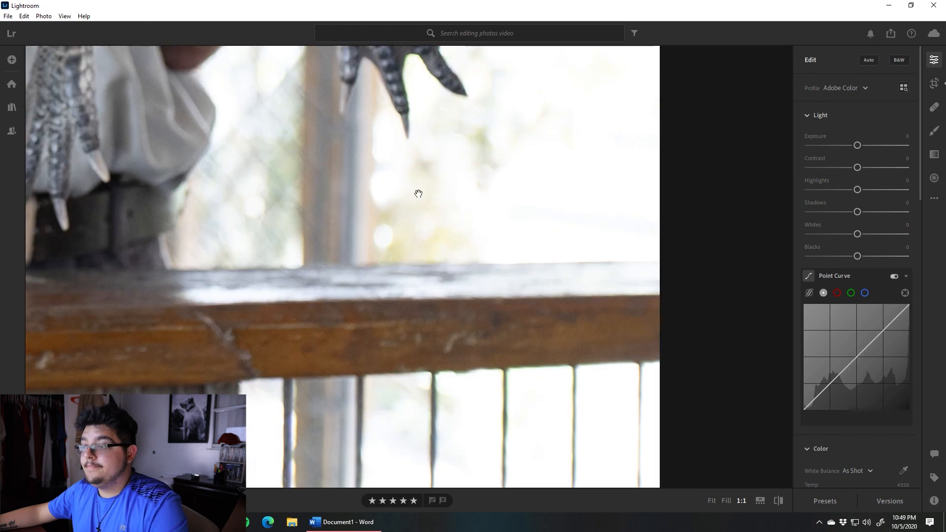
pyautogui.click(527, 244)
# - Lower the photo's Exposure, and set Contrast to +15, Highlights to -66, Shadows to +43, Whites to -49 and Blacks to +9
pyautogui.moveTo(861, 145); pyautogui.dragTo(858, 145)
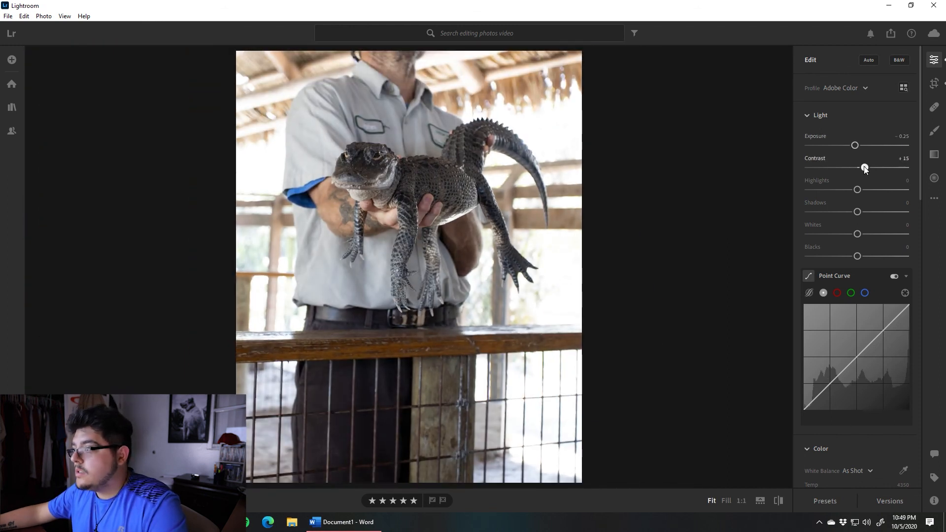
pyautogui.moveTo(857, 189); pyautogui.dragTo(824, 192)
pyautogui.moveTo(858, 256); pyautogui.dragTo(863, 258)
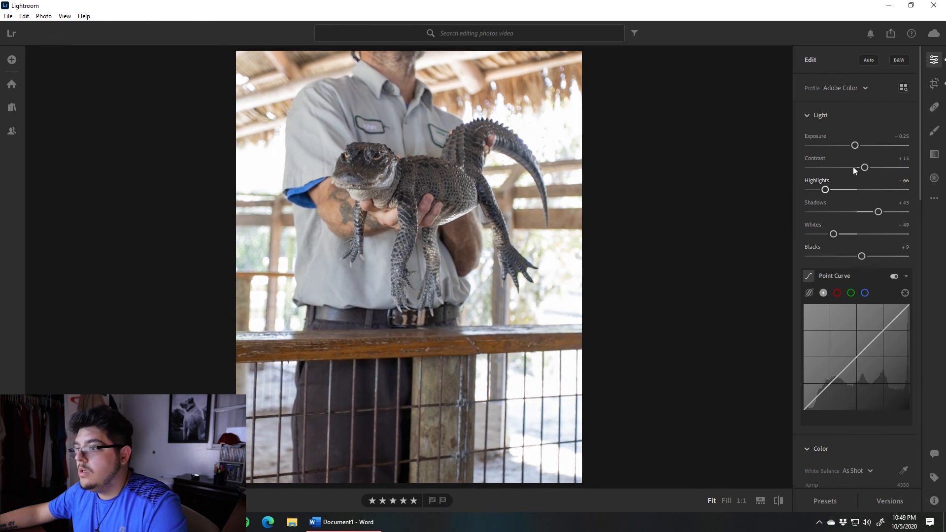
pyautogui.moveTo(851, 149); pyautogui.dragTo(849, 150)
pyautogui.scroll(-6, 838, 286)
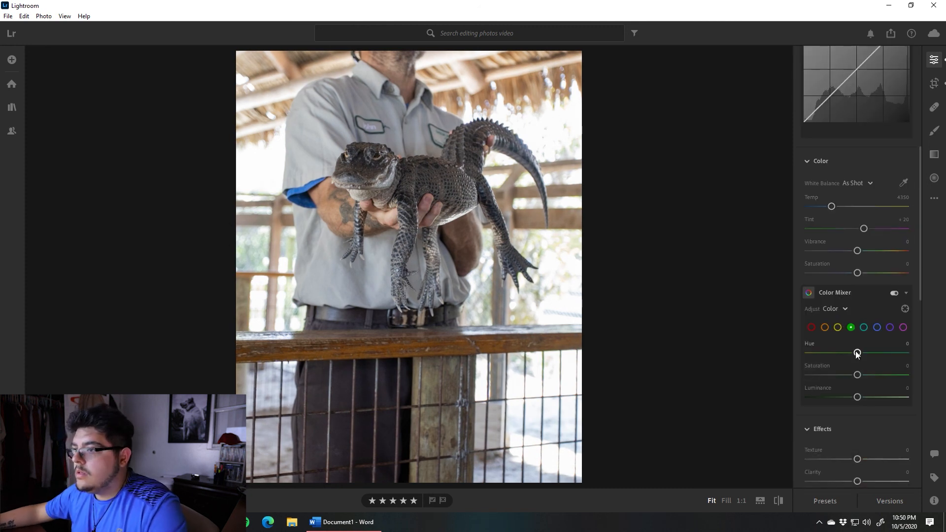
# - Try shifting the green Hue to -100 in the Color Mixer and reset it to its default
pyautogui.moveTo(866, 353); pyautogui.dragTo(808, 352)
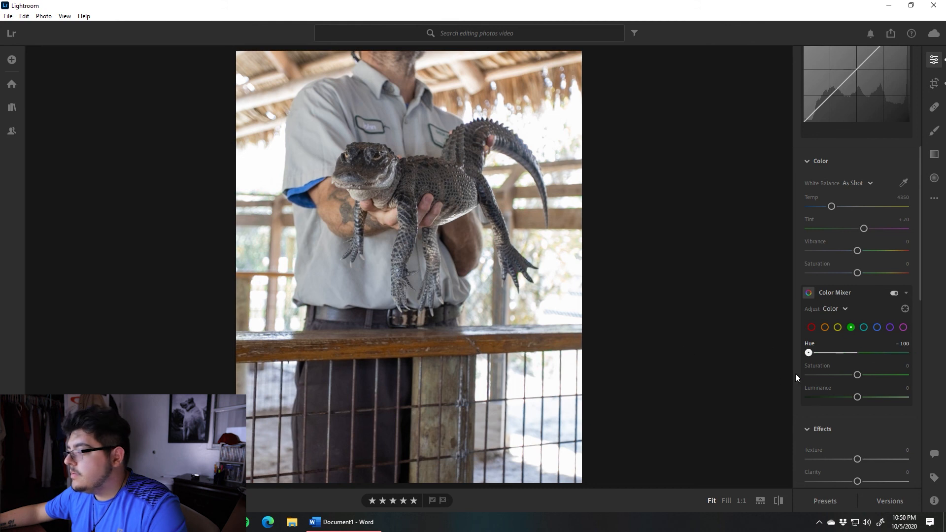
pyautogui.moveTo(816, 352); pyautogui.dragTo(818, 353)
pyautogui.doubleClick(817, 354)
# - Set the alligator photo's effects to Texture +13, Clarity +8 and Vignette -47
pyautogui.scroll(-4, 865, 325)
pyautogui.moveTo(858, 268); pyautogui.dragTo(861, 291)
pyautogui.moveTo(857, 334); pyautogui.dragTo(835, 335)
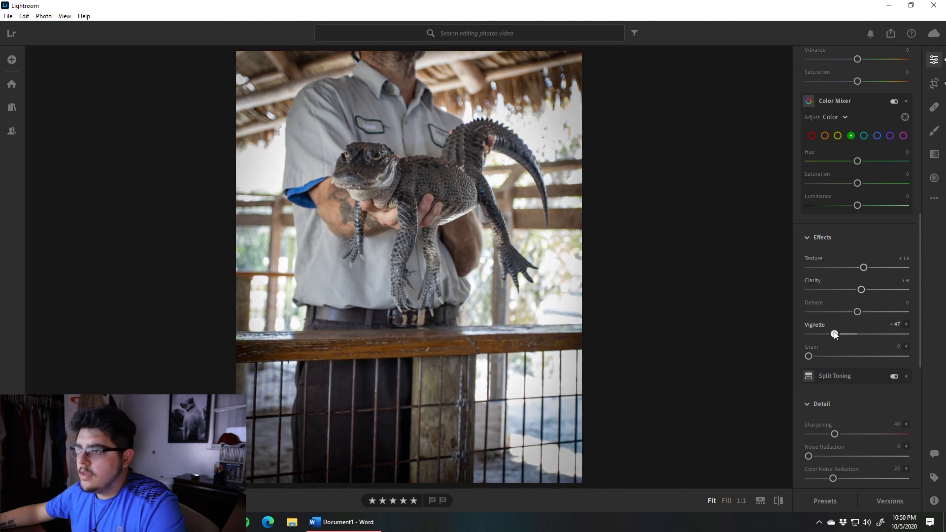
# - Add an inverted radial gradient around the alligator with Exposure -0.88, then widen it toward the tail and recenter it on the animal
pyautogui.click(935, 178)
pyautogui.moveTo(370, 142); pyautogui.dragTo(444, 217)
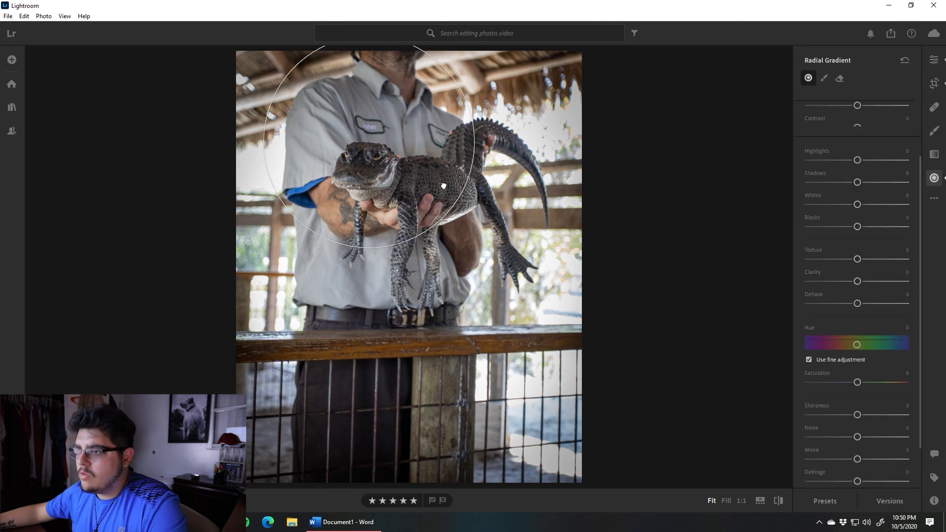
pyautogui.scroll(3, 857, 224)
pyautogui.moveTo(857, 213); pyautogui.dragTo(847, 213)
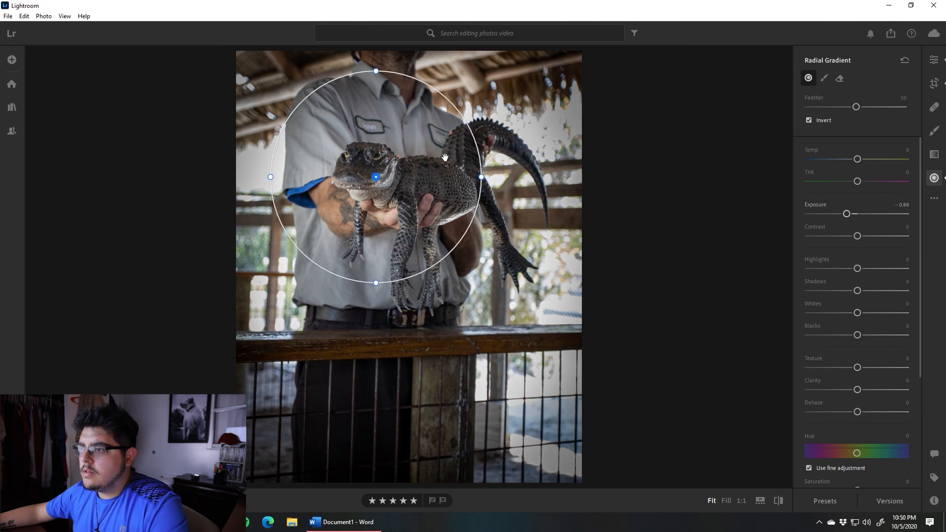
pyautogui.moveTo(485, 181); pyautogui.dragTo(509, 179)
pyautogui.moveTo(415, 182); pyautogui.dragTo(411, 176)
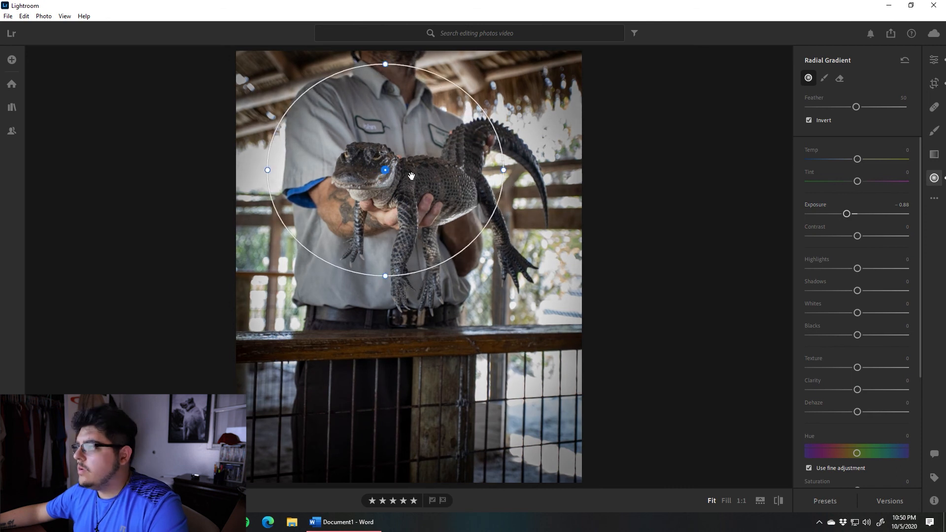
pyautogui.press('e')
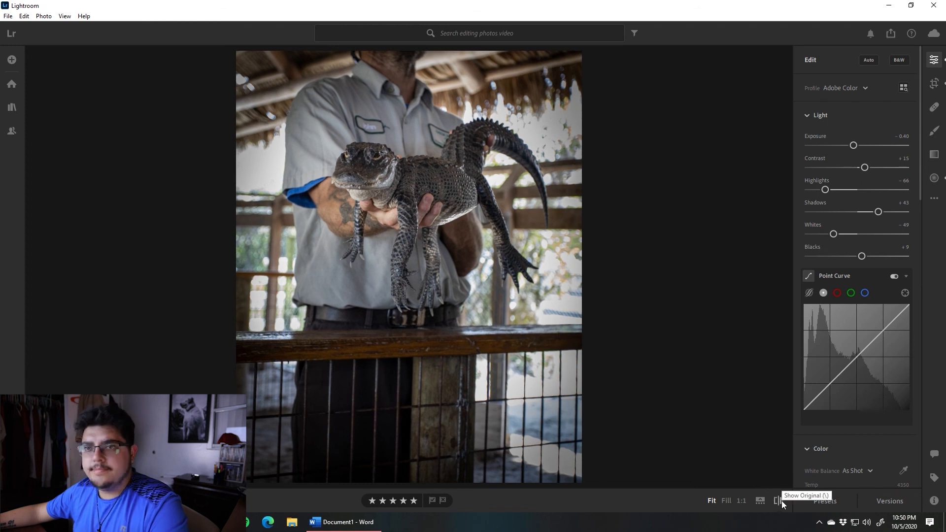
# - Compare the held alligator photo and the neighbouring black-and-white photos with their originals, ending on the held alligator photo
pyautogui.moveTo(782, 501); pyautogui.dragTo(782, 501)
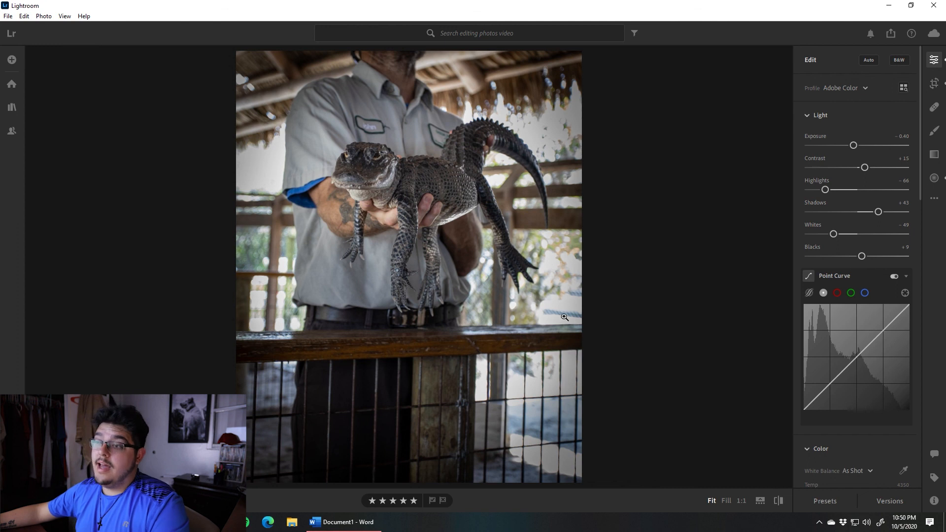
pyautogui.press('Right')
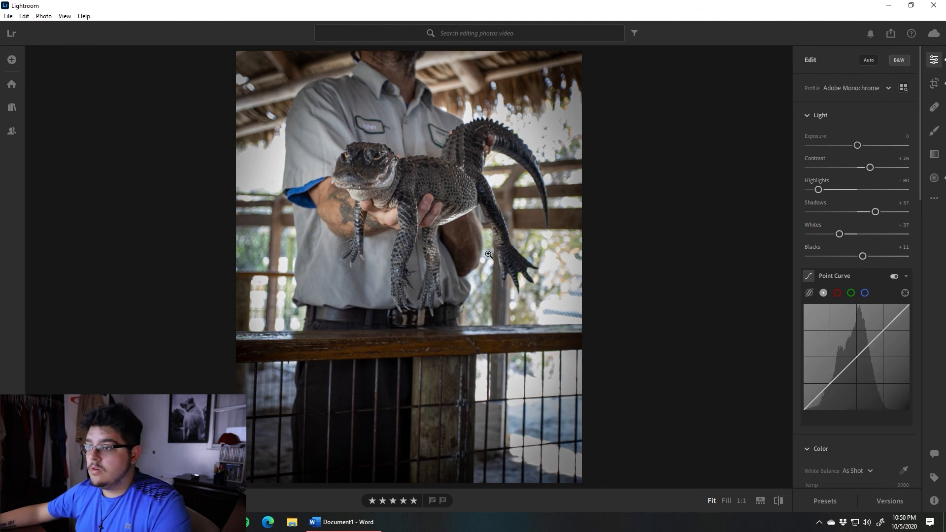
pyautogui.moveTo(781, 500); pyautogui.dragTo(781, 501)
pyautogui.press('Right')
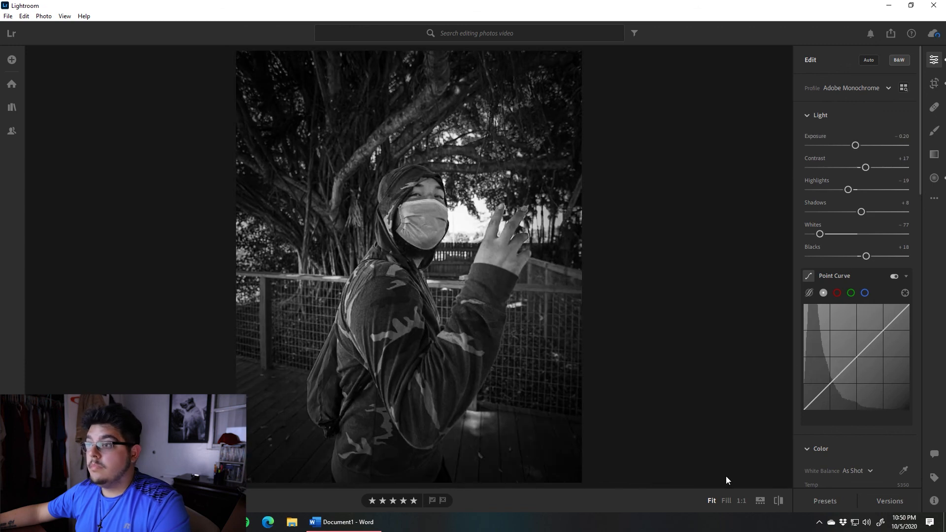
pyautogui.moveTo(779, 501); pyautogui.dragTo(779, 501)
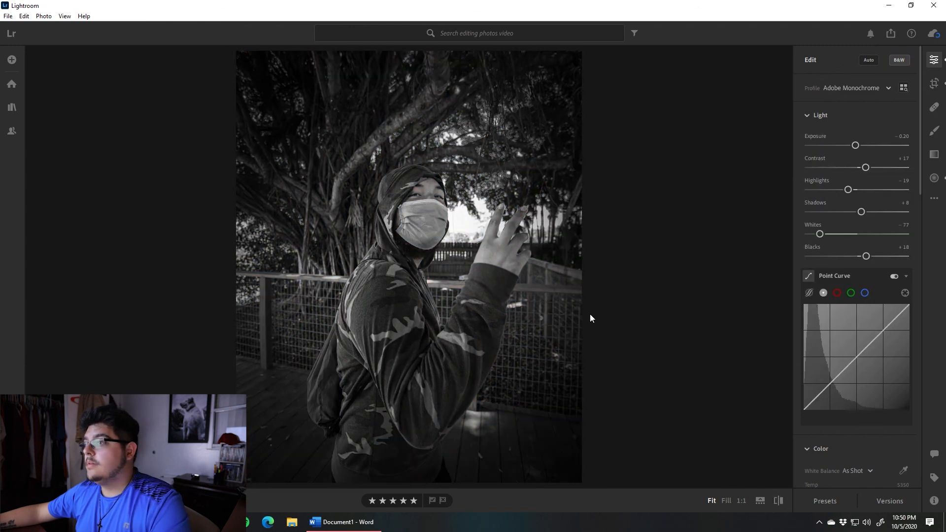
pyautogui.press('Right')
pyautogui.press('Right')
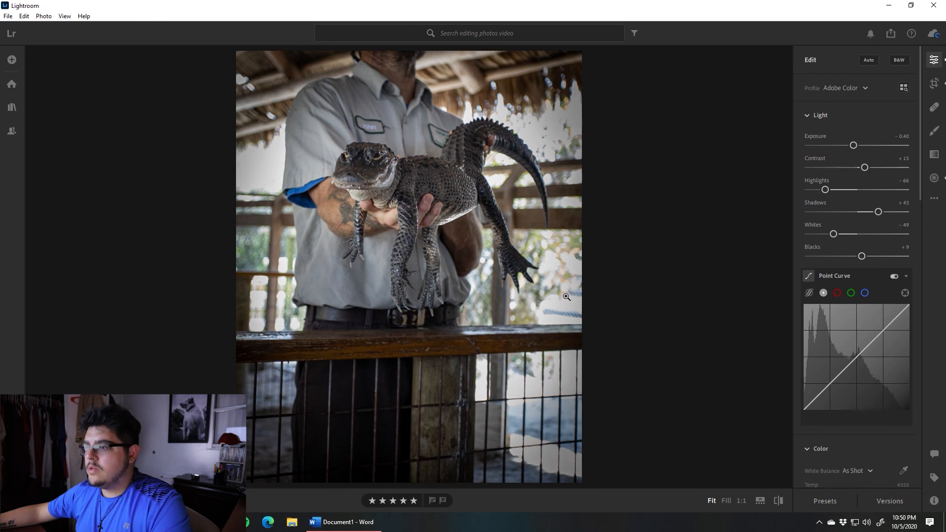
# - Return to the album's photo grid and open the first photo, the wooden boardwalk
pyautogui.press('g')
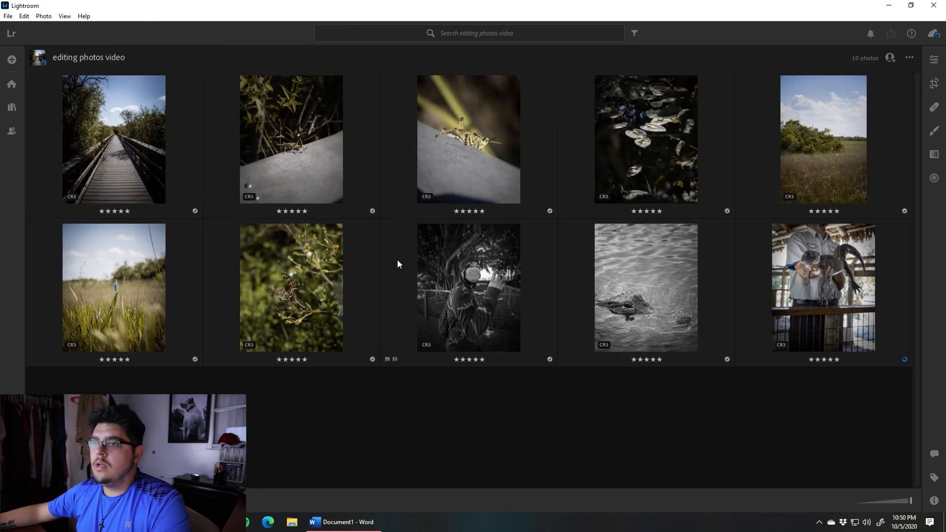
pyautogui.doubleClick(108, 168)
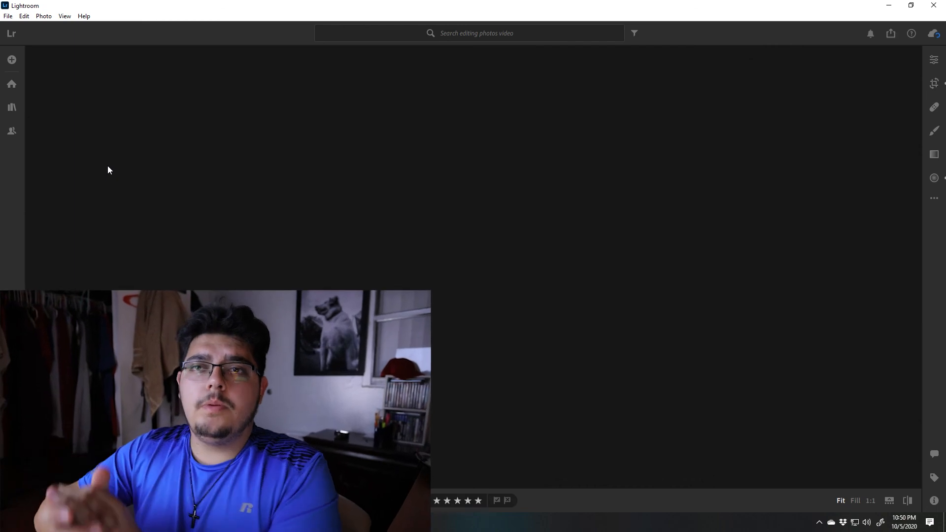